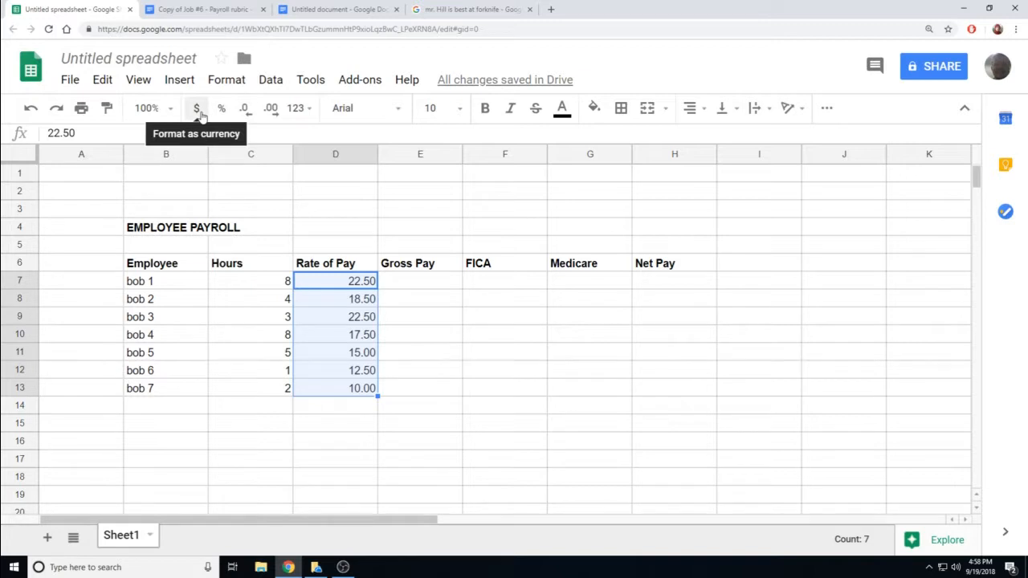
- Format the Rate of Pay cells D7:D13 as currency with two decimal places
click(197, 109)
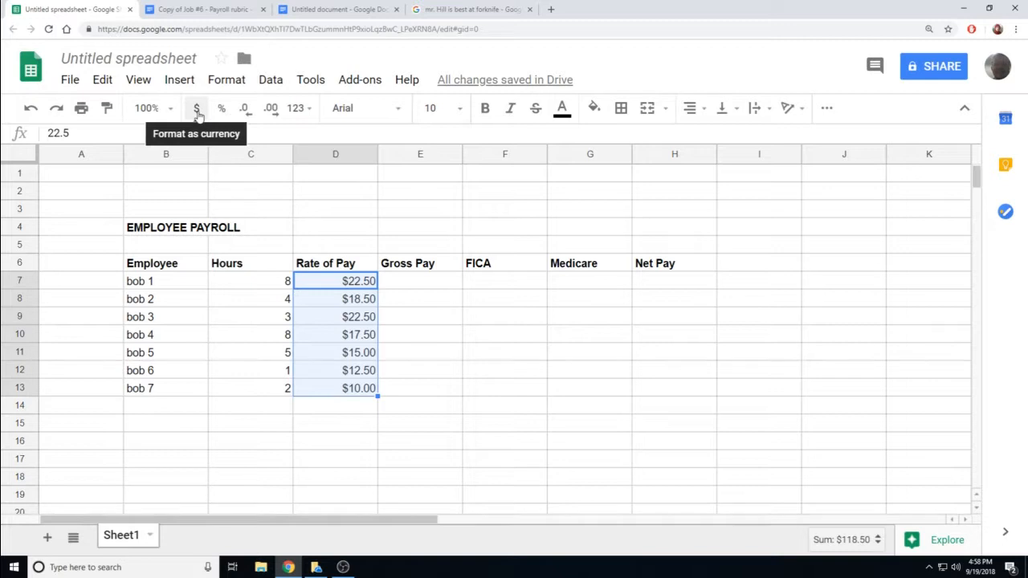
click(271, 109)
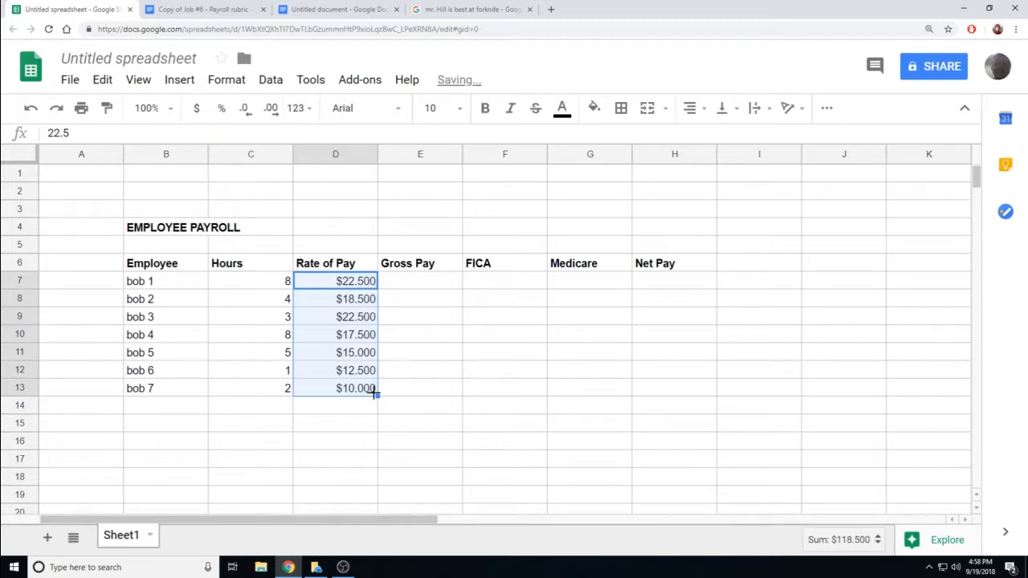
click(250, 116)
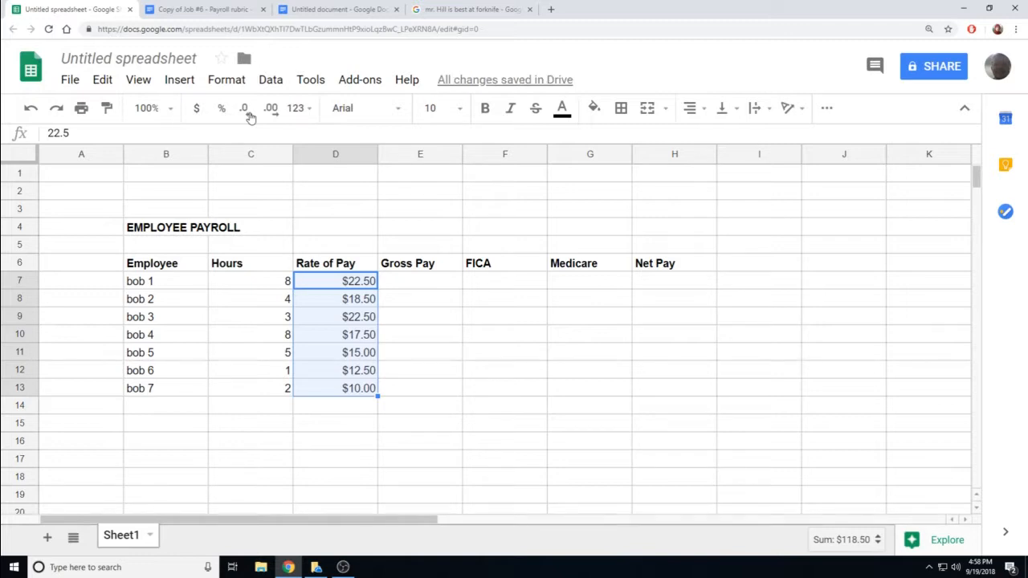
click(329, 459)
click(163, 272)
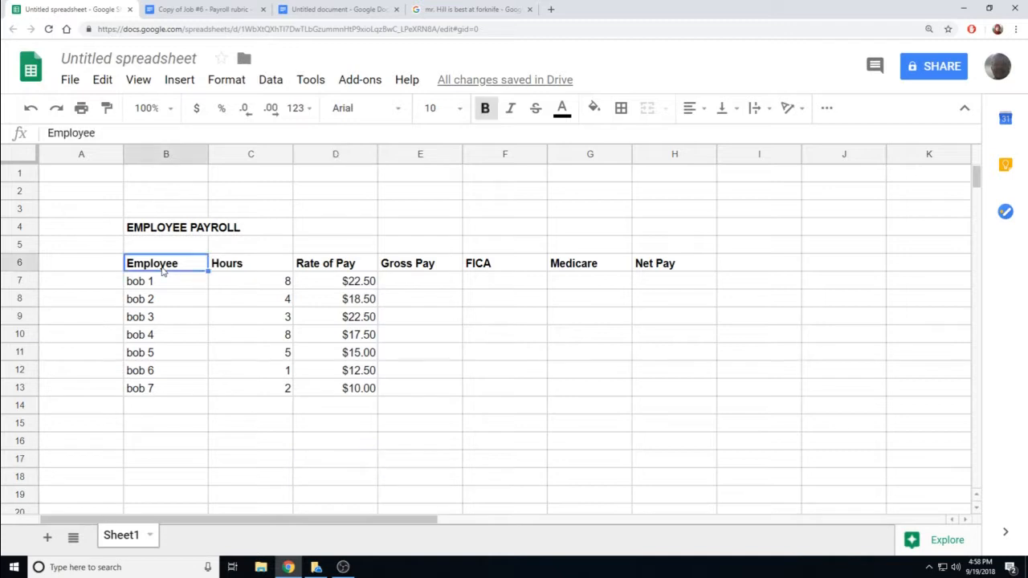
drag(125, 264, 675, 265)
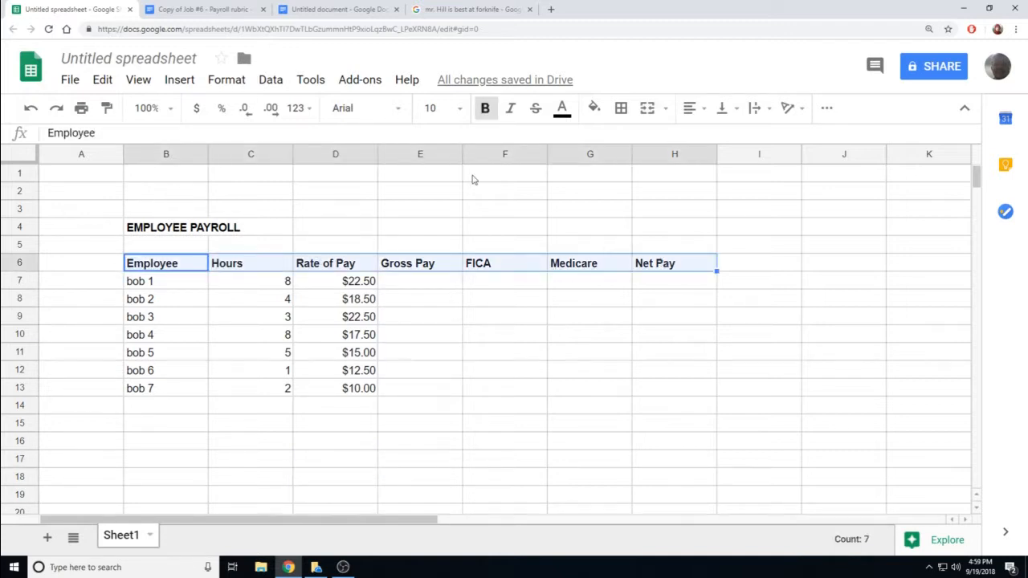
click(402, 111)
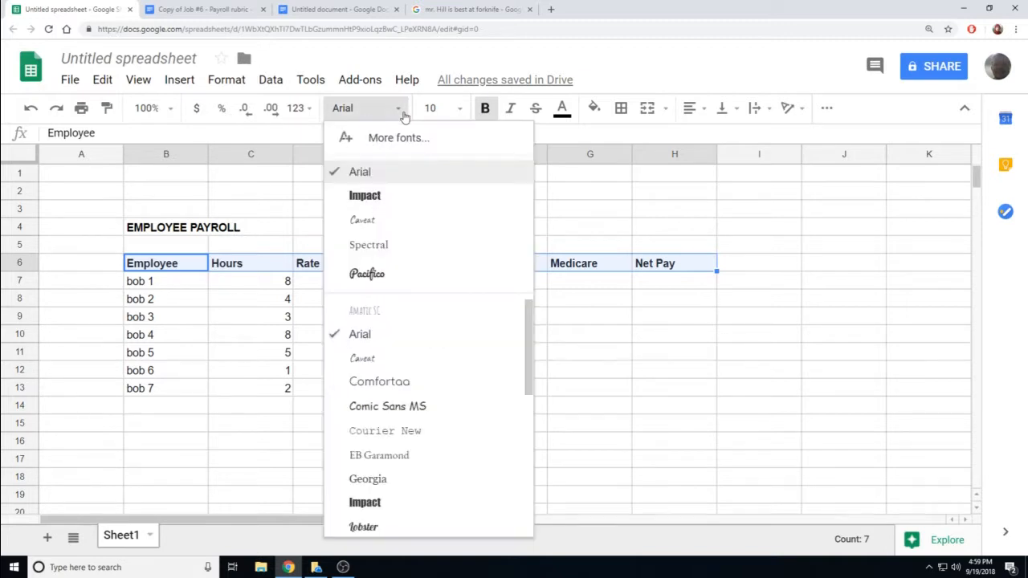
click(401, 198)
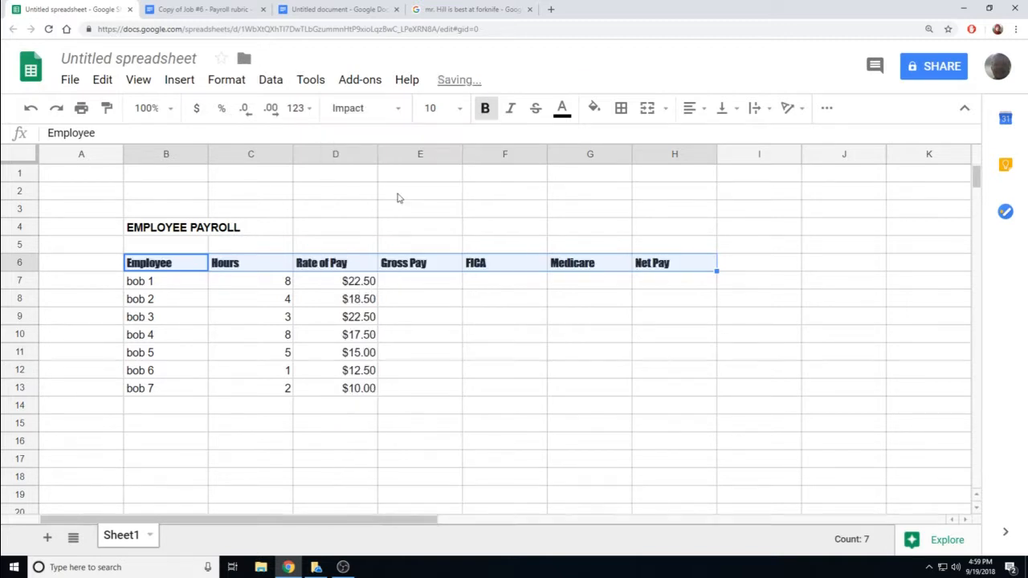
click(392, 119)
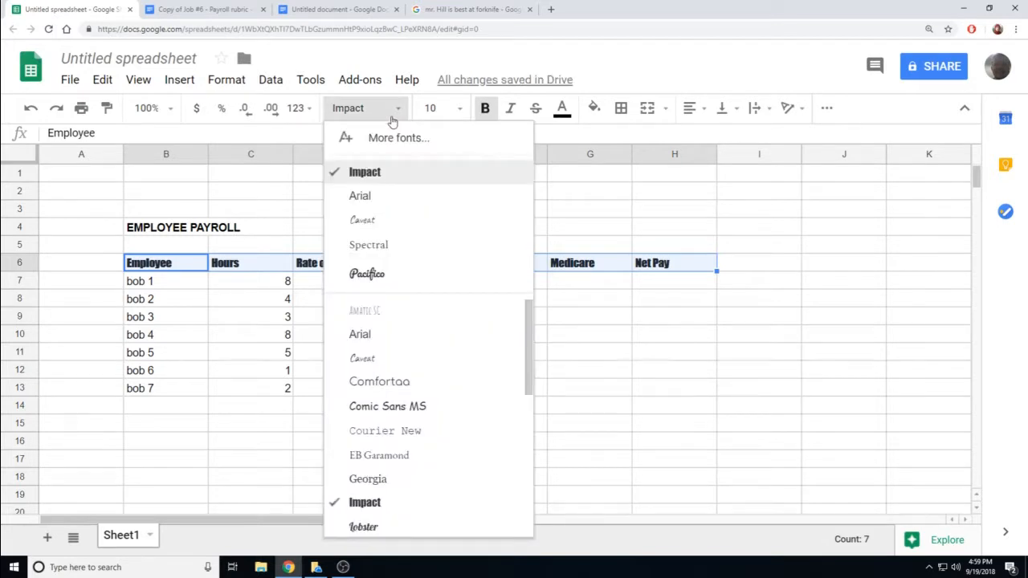
click(379, 198)
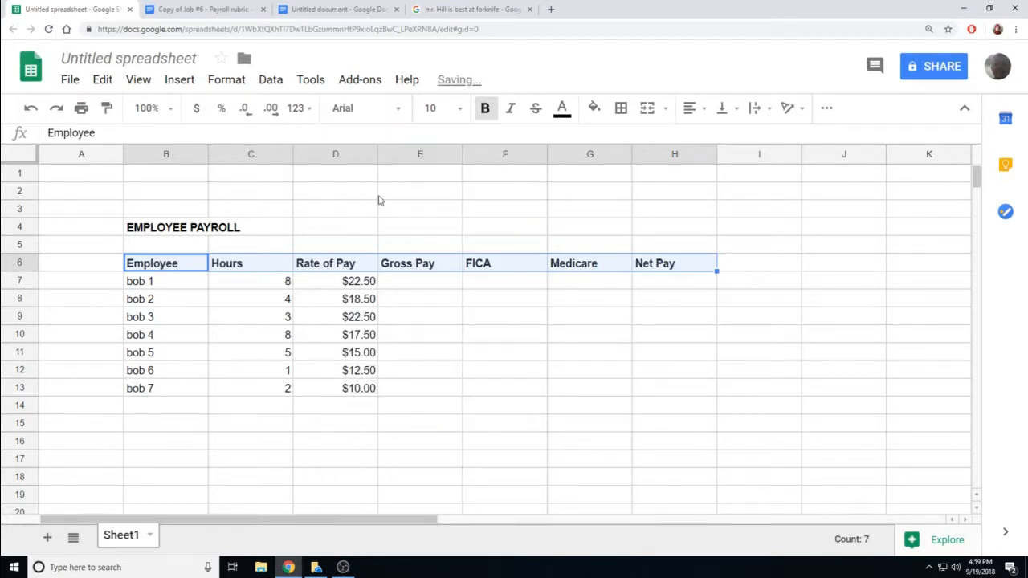
click(486, 113)
click(508, 114)
click(507, 118)
click(562, 111)
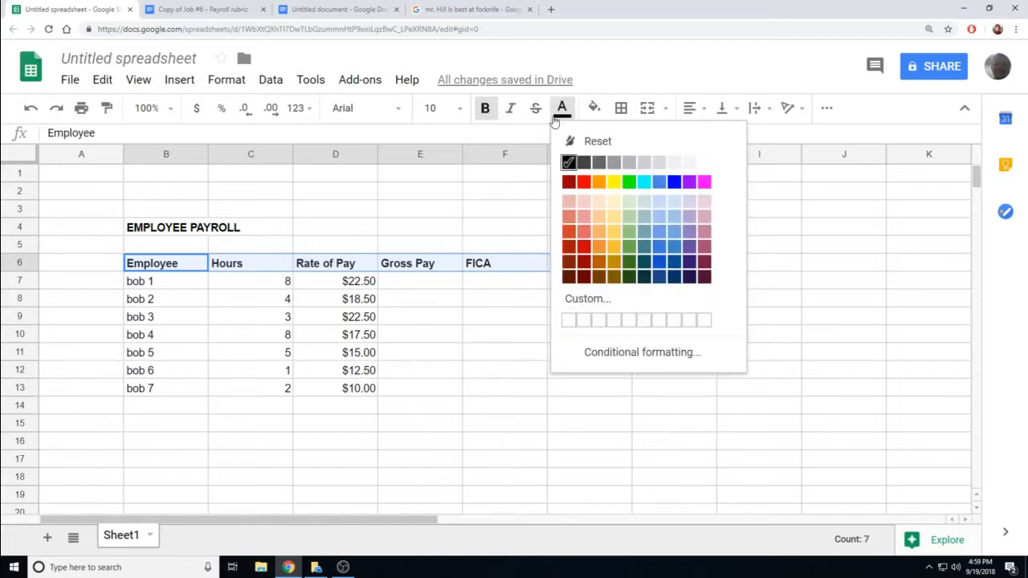
click(571, 183)
click(563, 109)
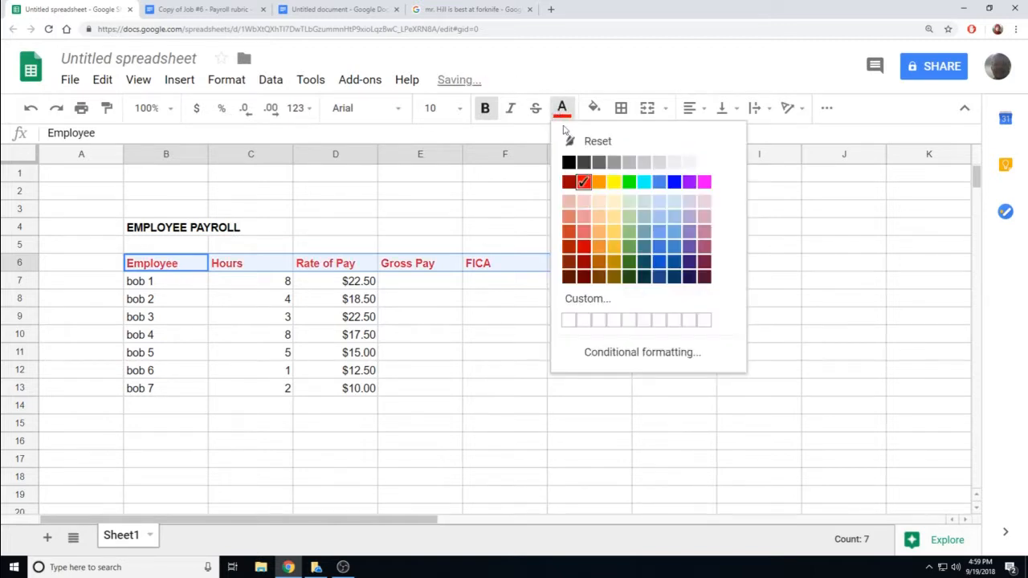
click(568, 162)
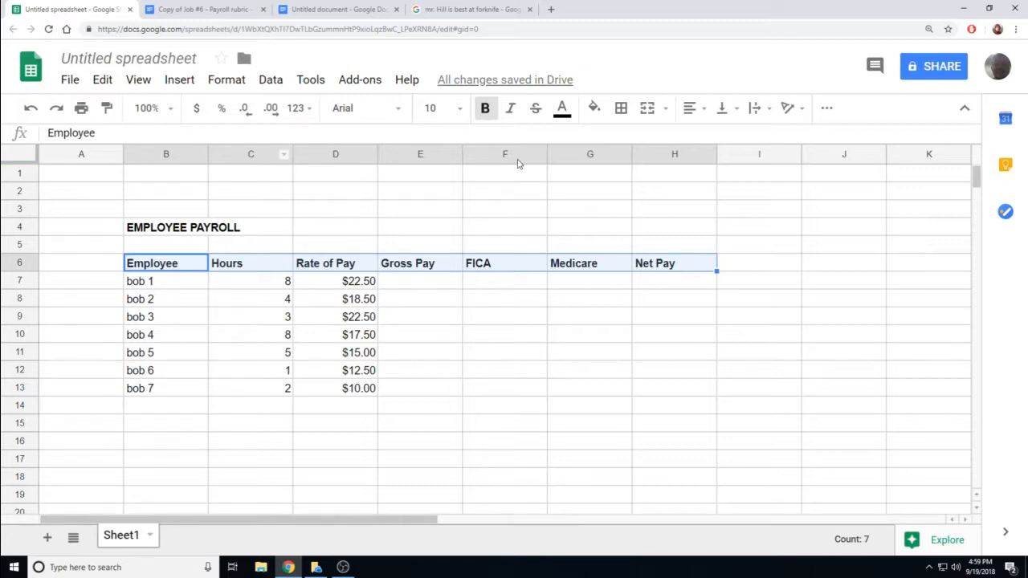
click(703, 112)
click(714, 135)
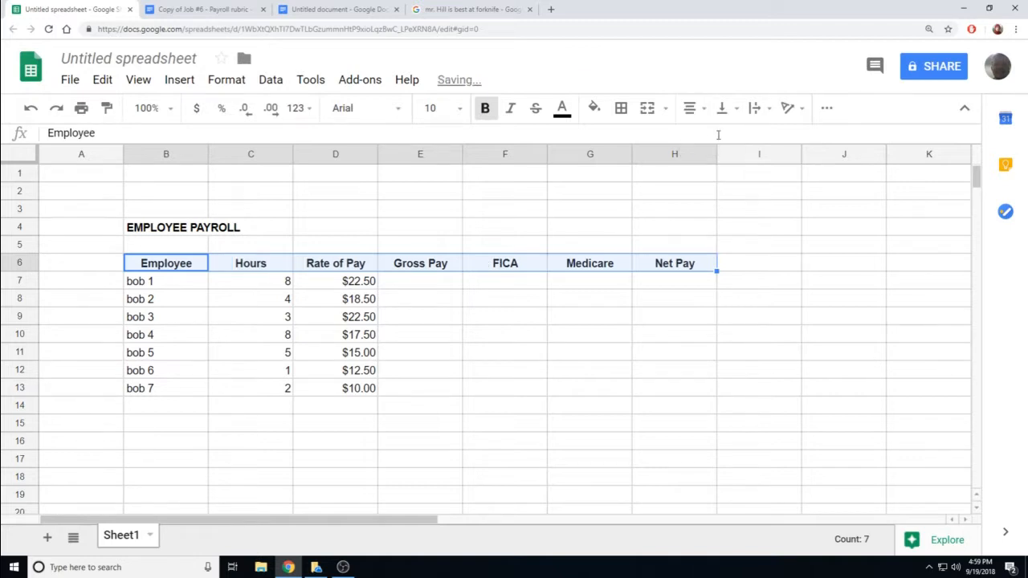
click(692, 109)
click(739, 137)
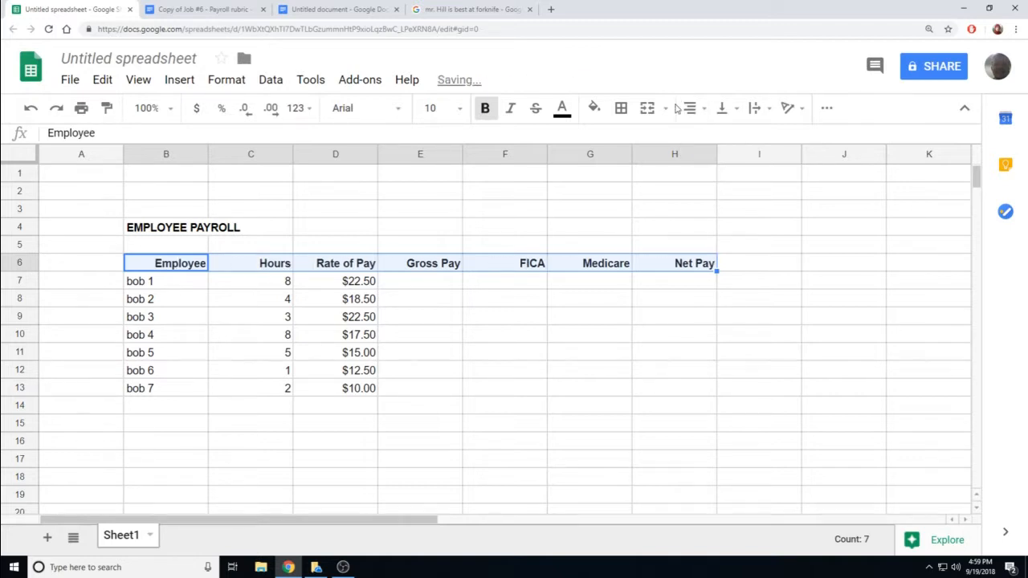
click(691, 109)
click(691, 135)
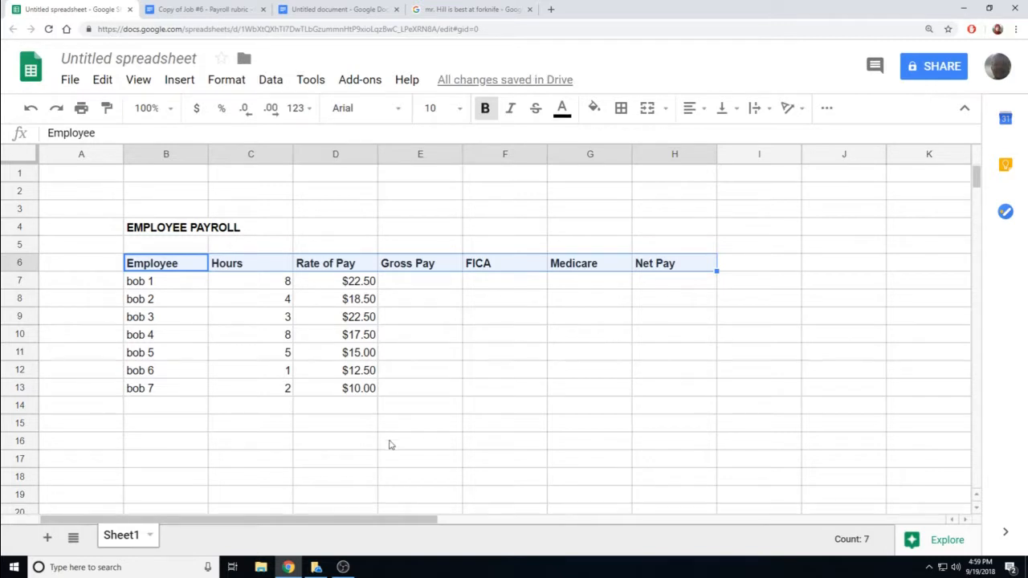
click(341, 419)
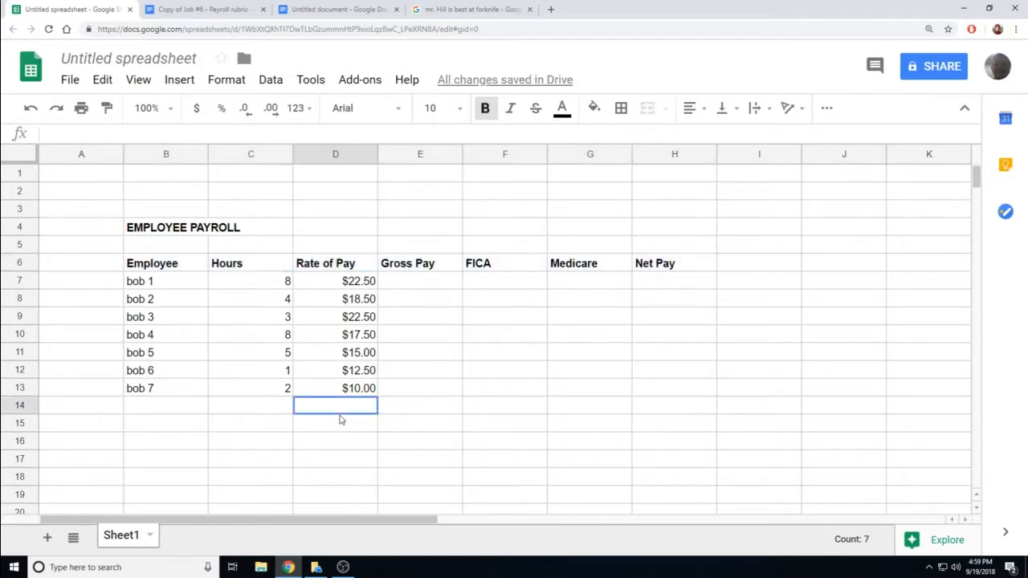
drag(358, 281, 360, 393)
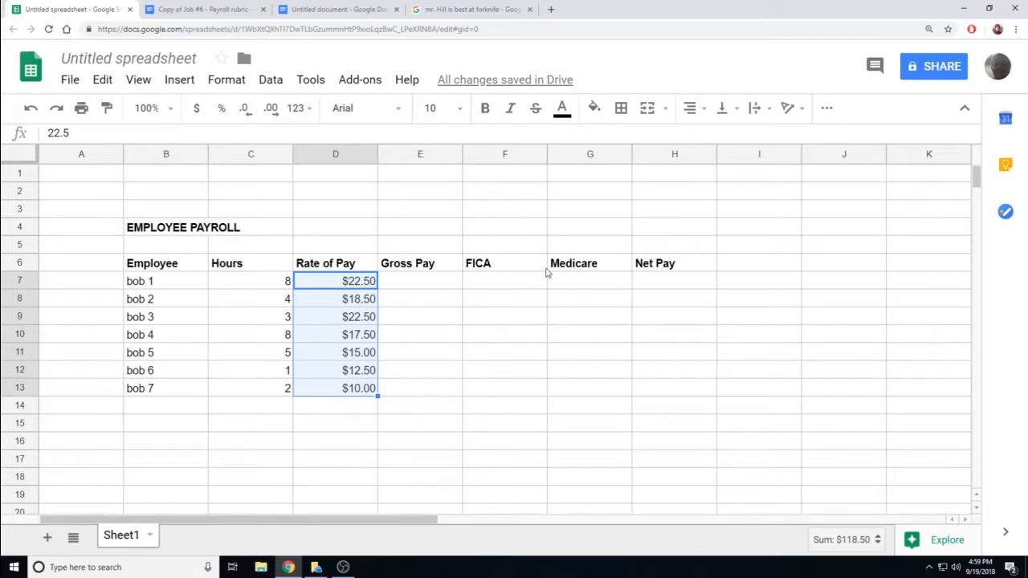
click(690, 109)
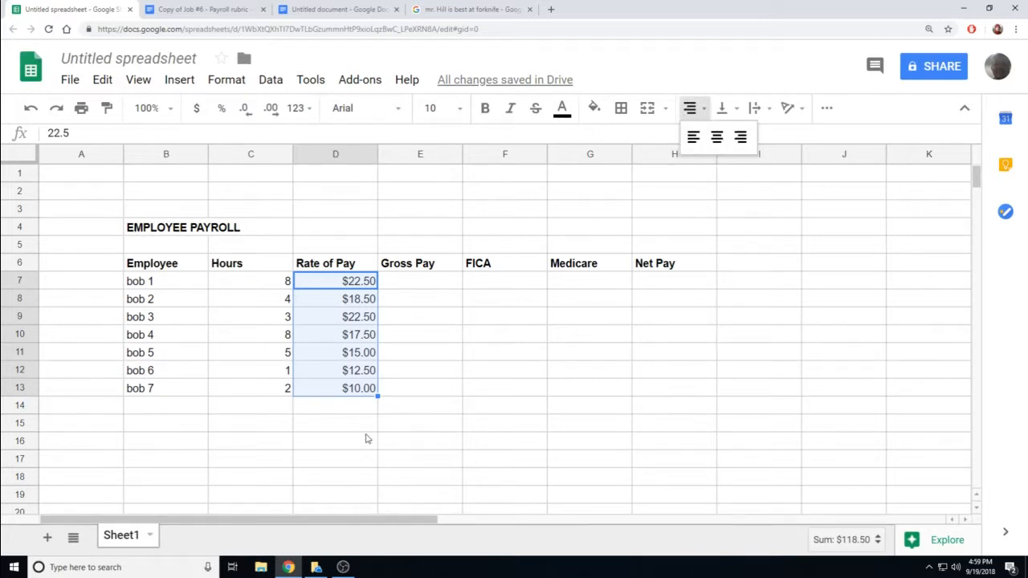
click(341, 444)
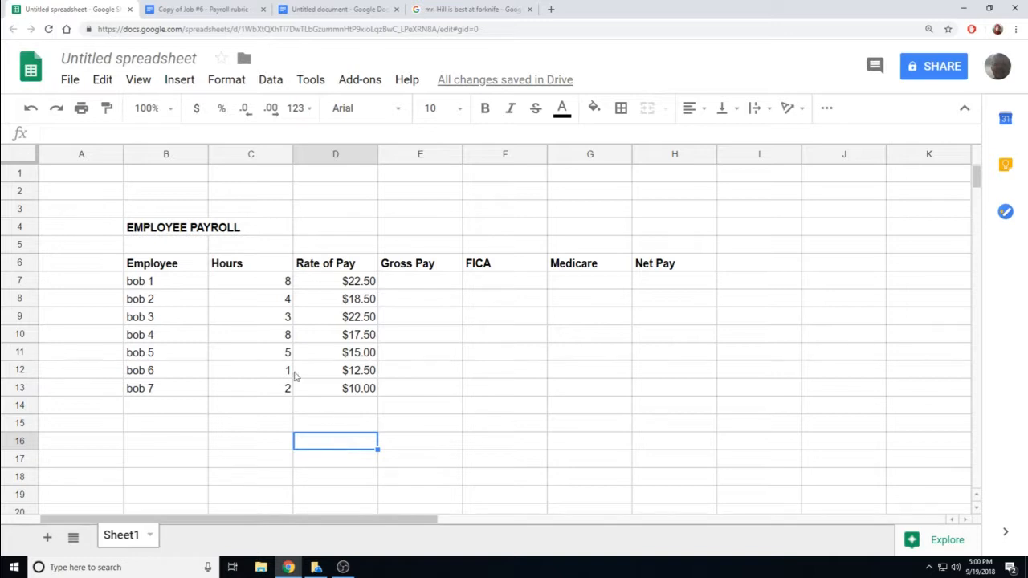
click(415, 284)
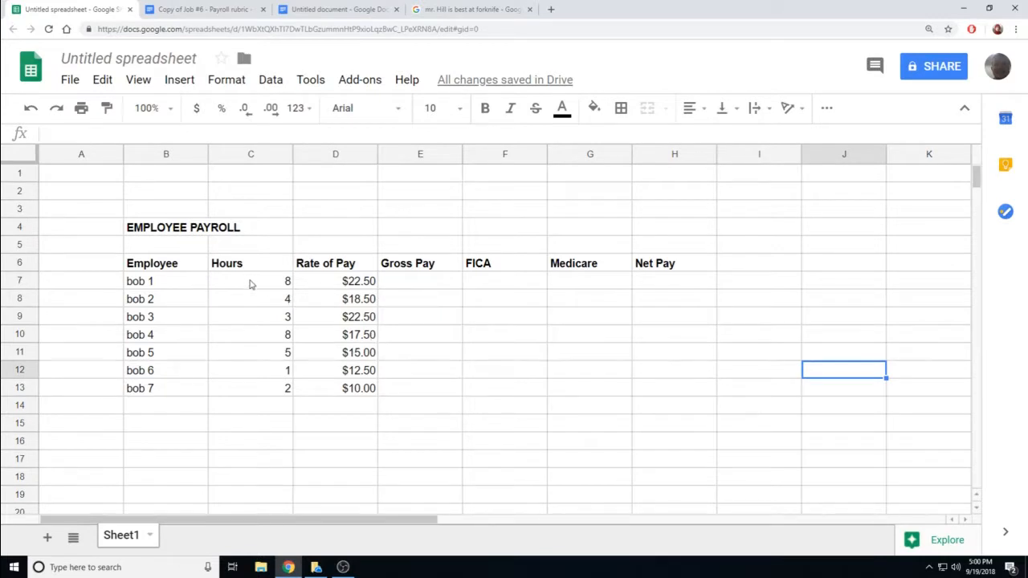
click(408, 288)
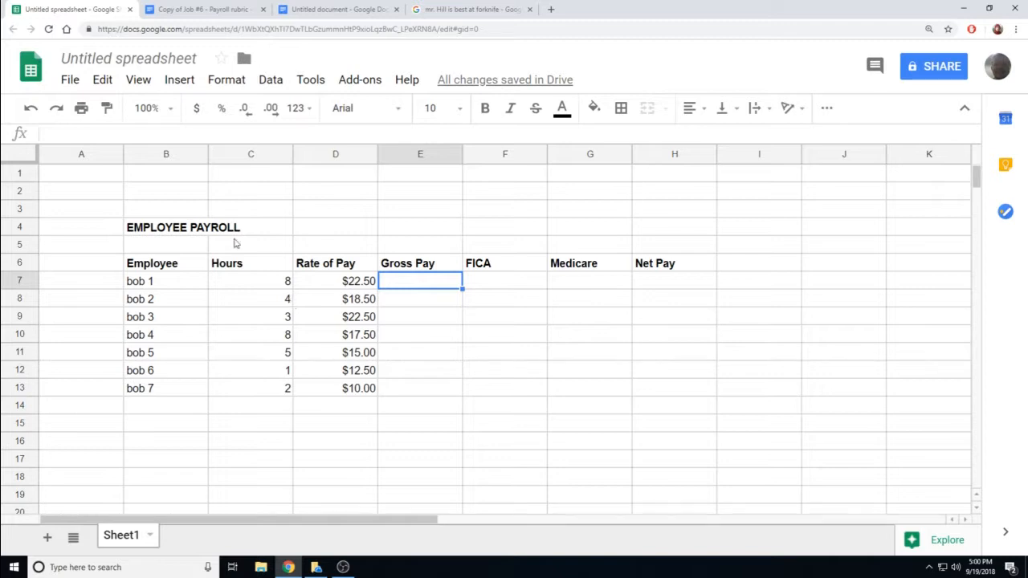
- Insert a SUM function into E7, then discard it
click(190, 87)
mouse_move(231, 384)
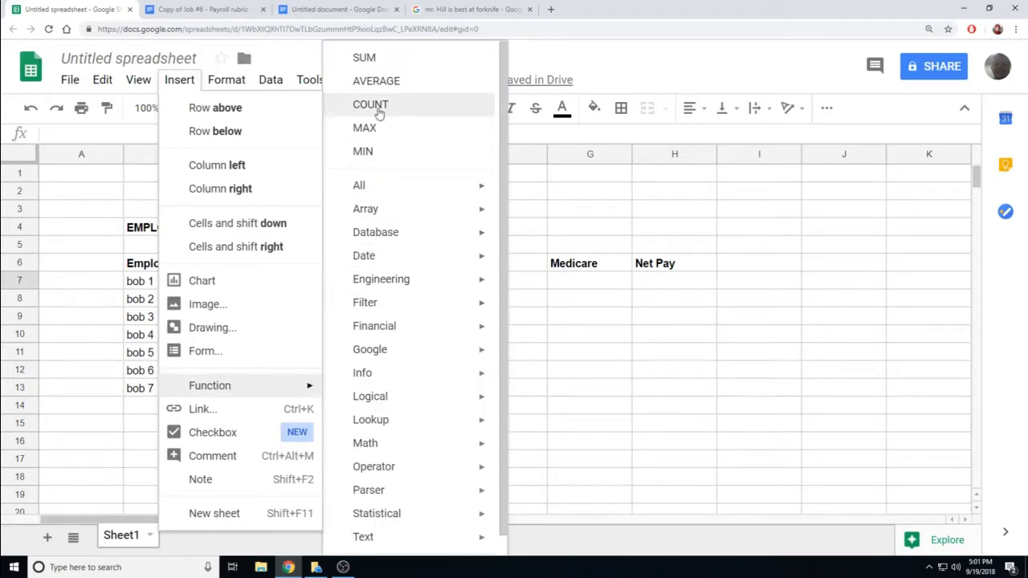
click(368, 59)
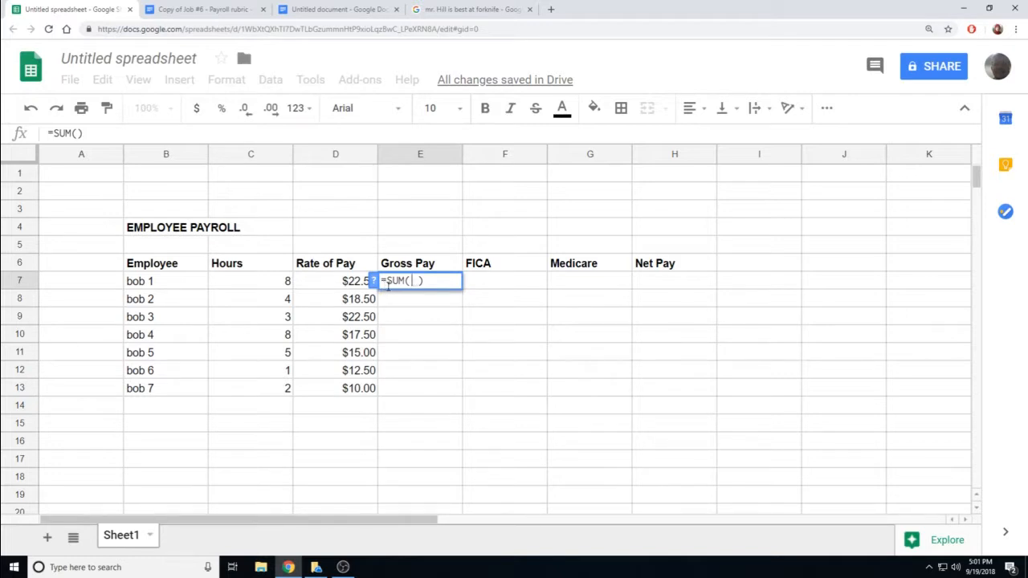
drag(387, 281, 417, 281)
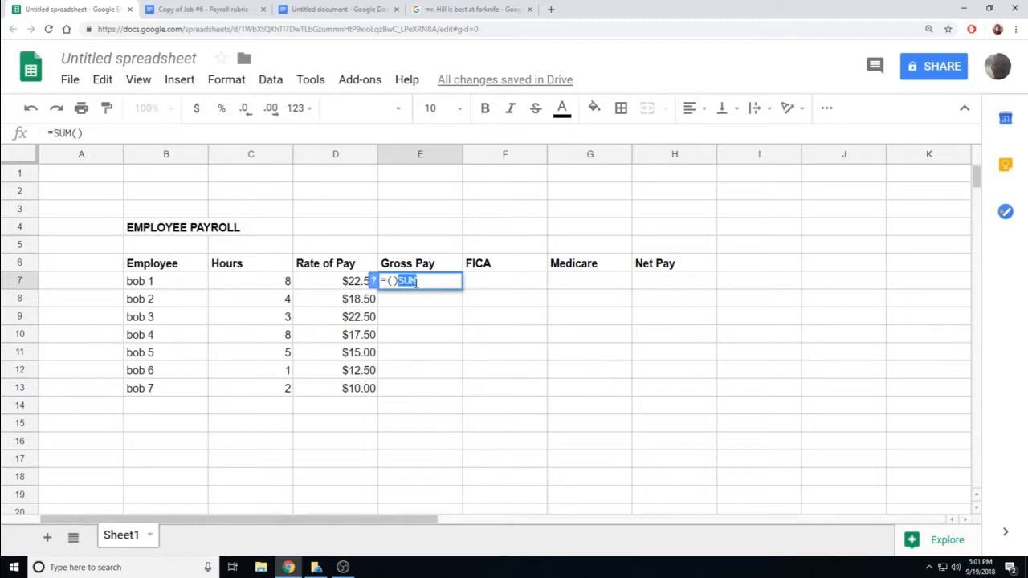
key(ctrl+z)
drag(424, 281, 381, 287)
key(Escape)
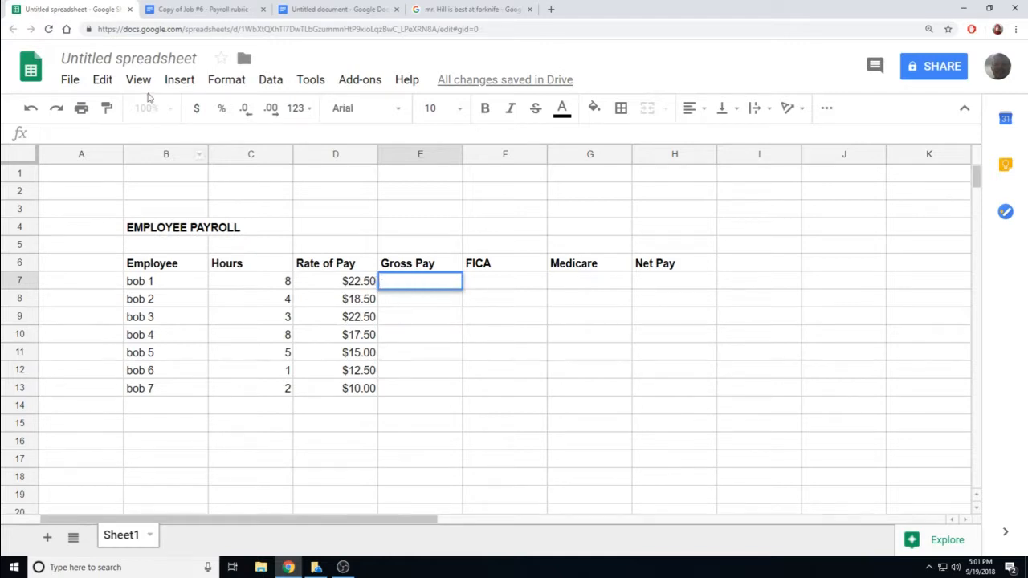
- Insert a MIN function into E7, delete it, and start a new formula with =
click(178, 84)
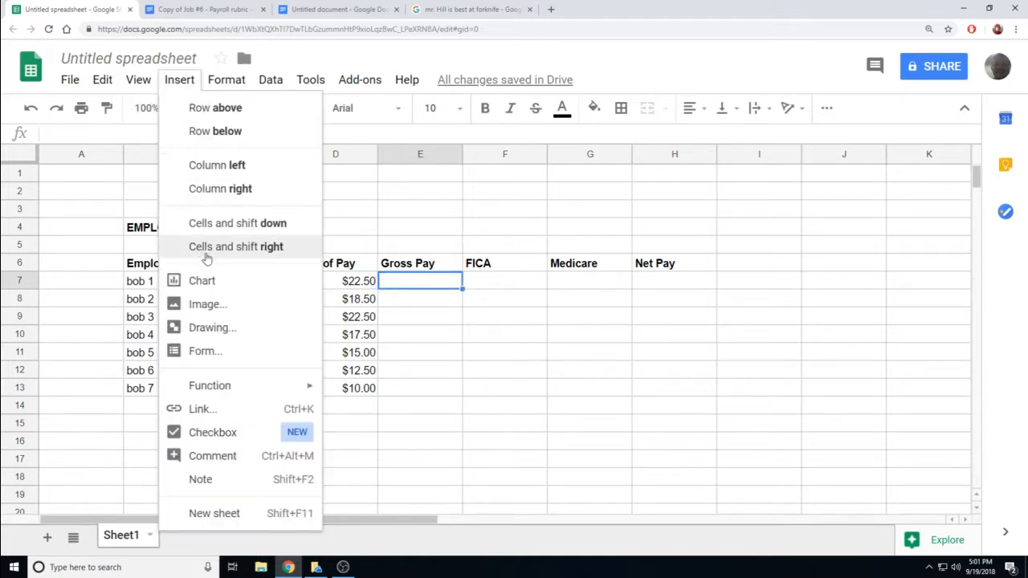
mouse_move(245, 386)
click(381, 157)
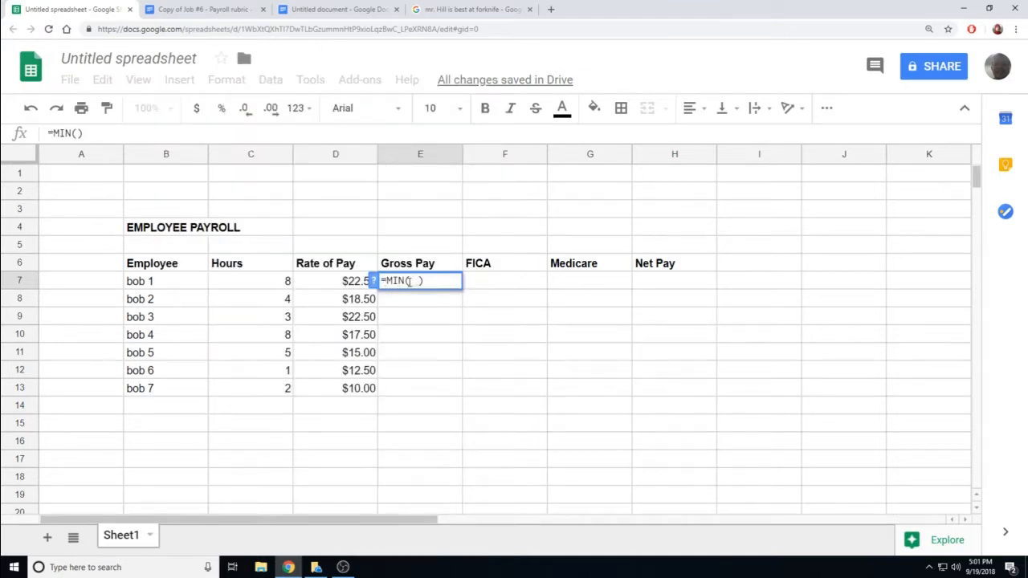
drag(431, 284, 375, 287)
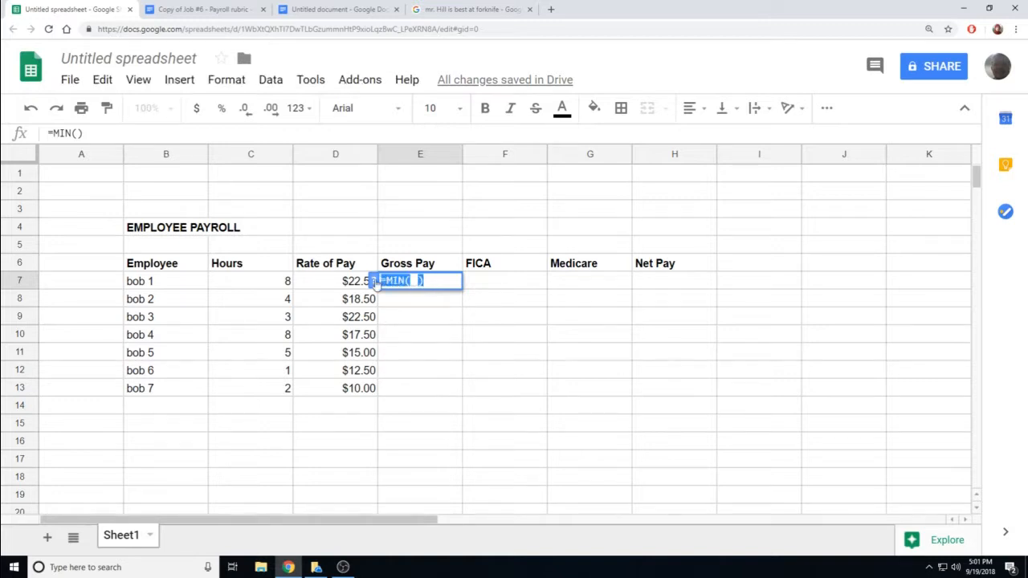
key(BackSpace)
text(=)
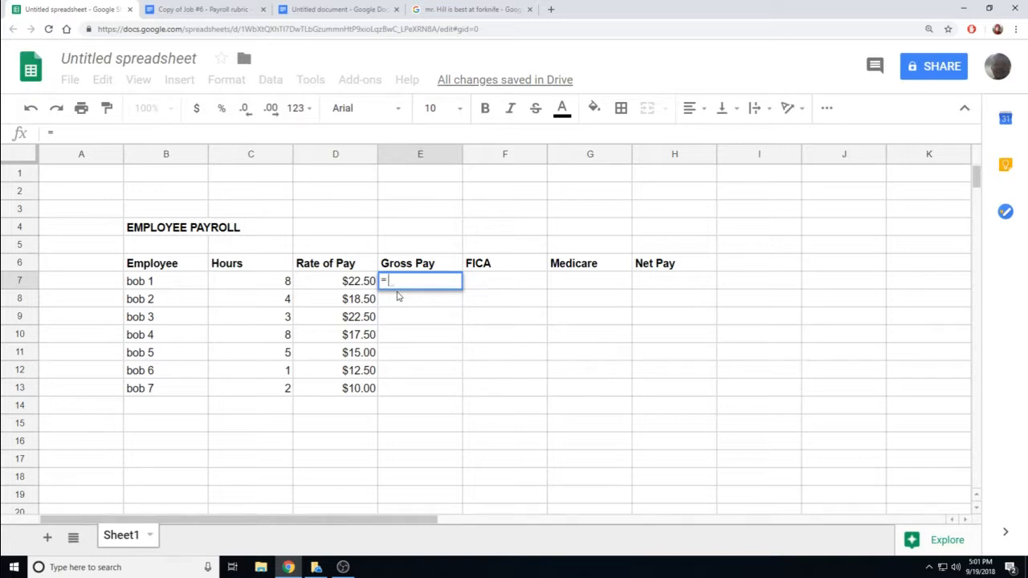
- Complete the formula =(C7*D7) in E7, giving bob 1's Gross Pay of $180.00
text(())
key(Left)
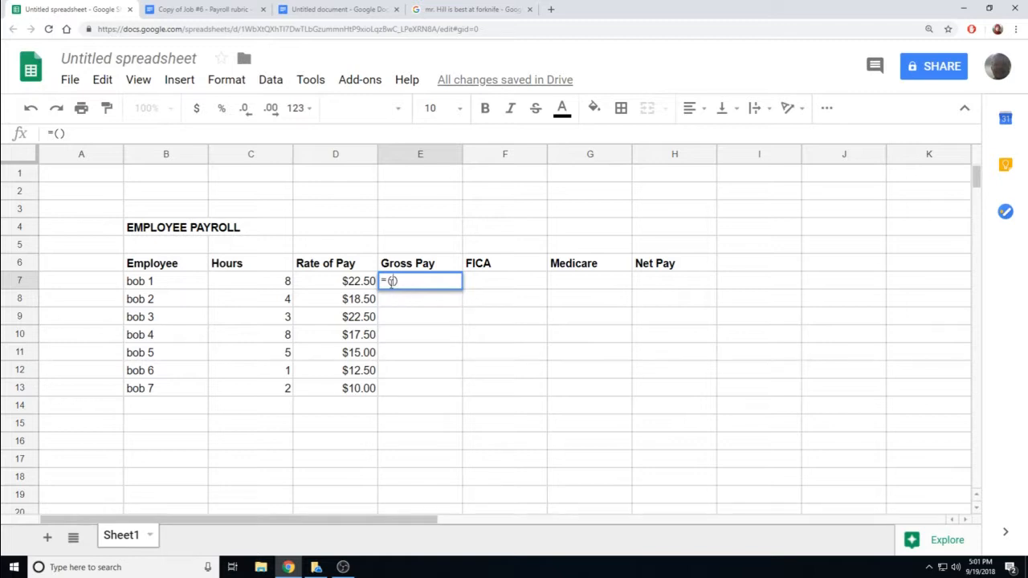
click(276, 288)
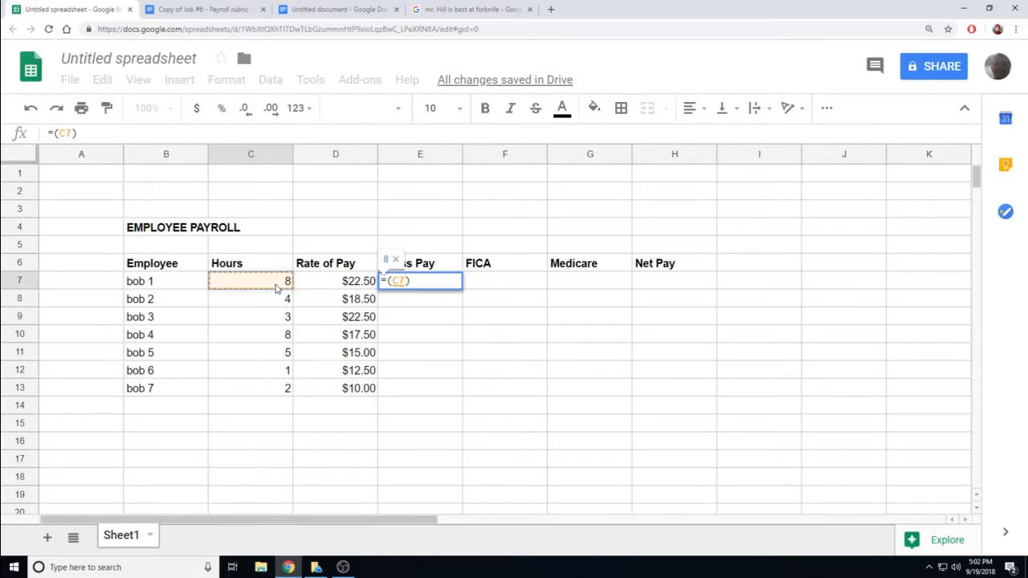
text(*)
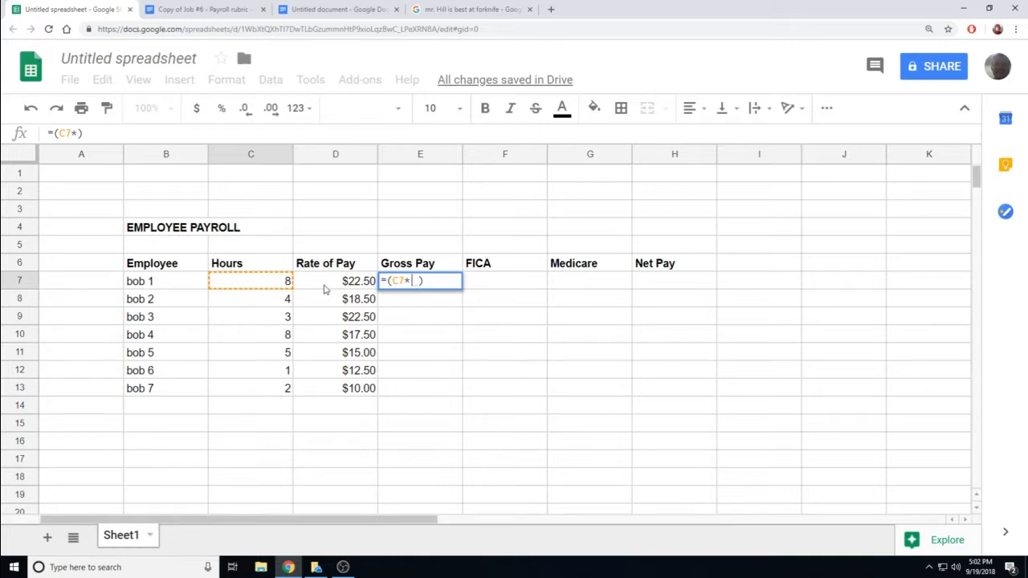
click(328, 284)
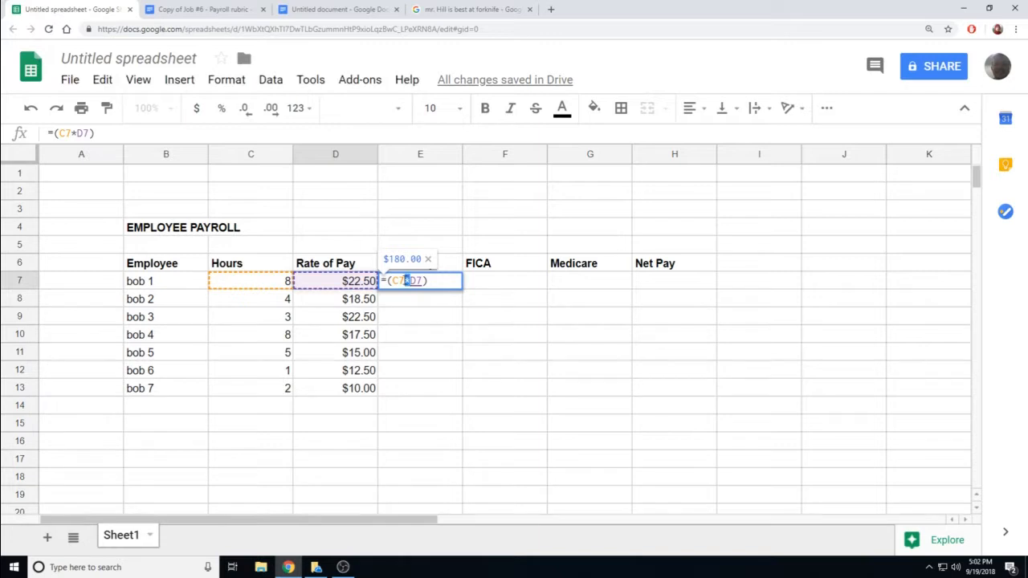
double_click(408, 280)
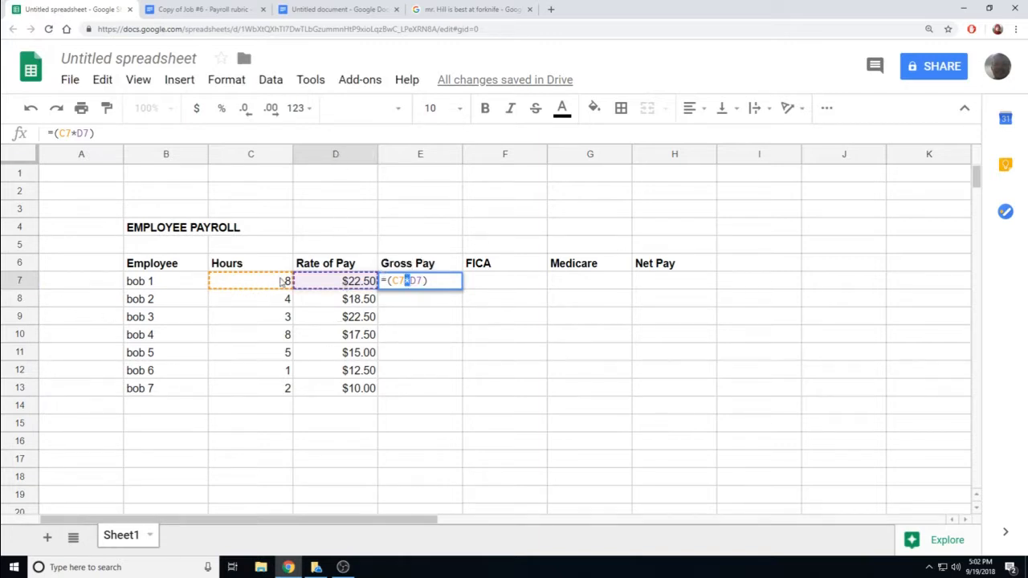
click(424, 283)
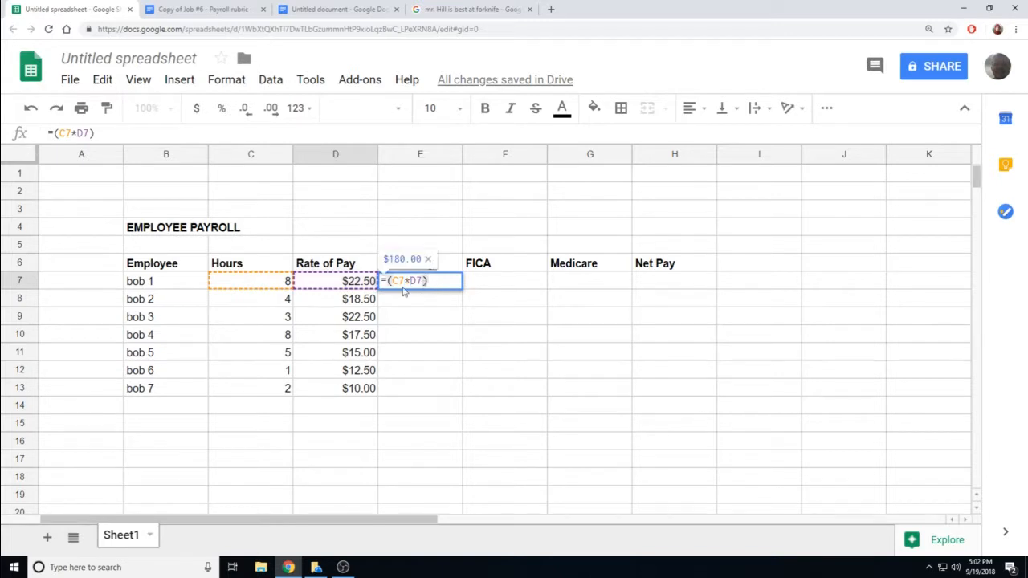
key(Return)
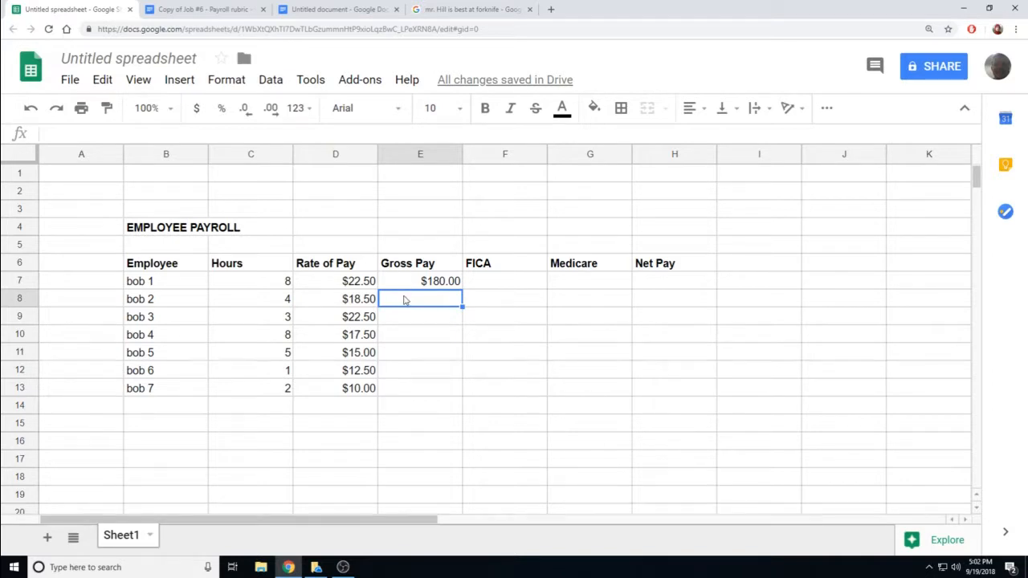
- Enter =(C8*D8) in E8, giving bob 2's Gross Pay of $74.00
text(=)
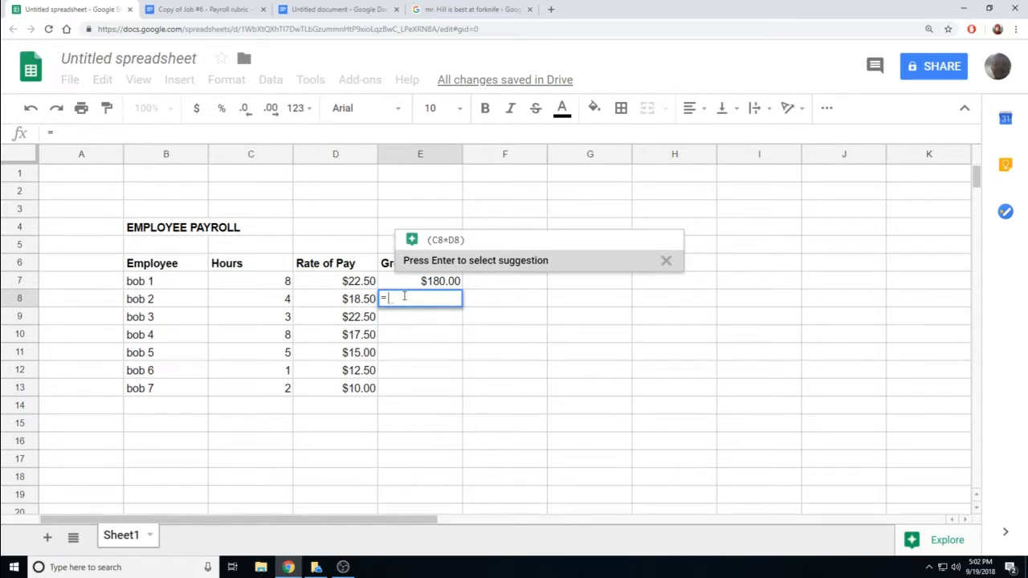
text(()
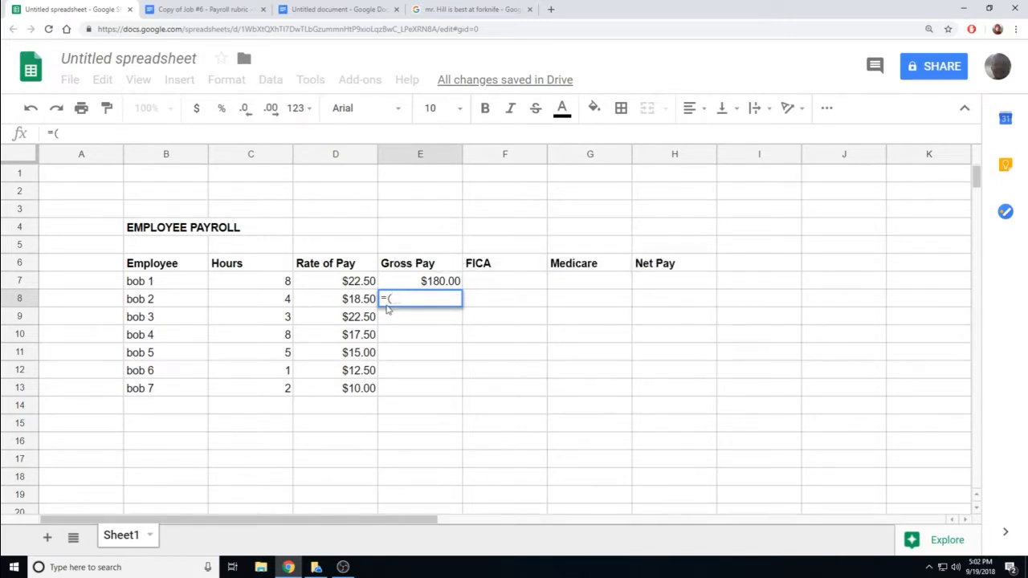
click(277, 305)
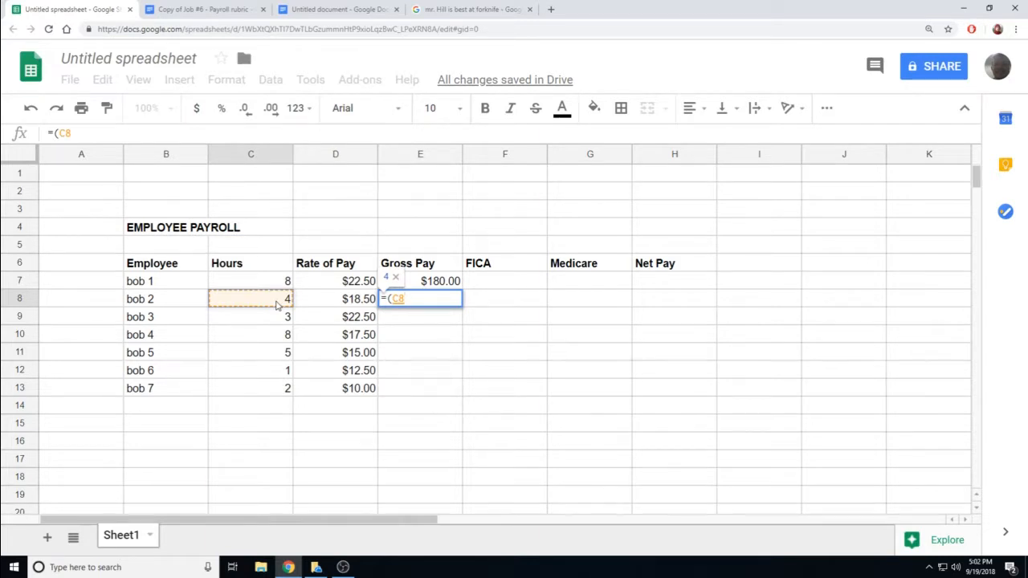
text(*)
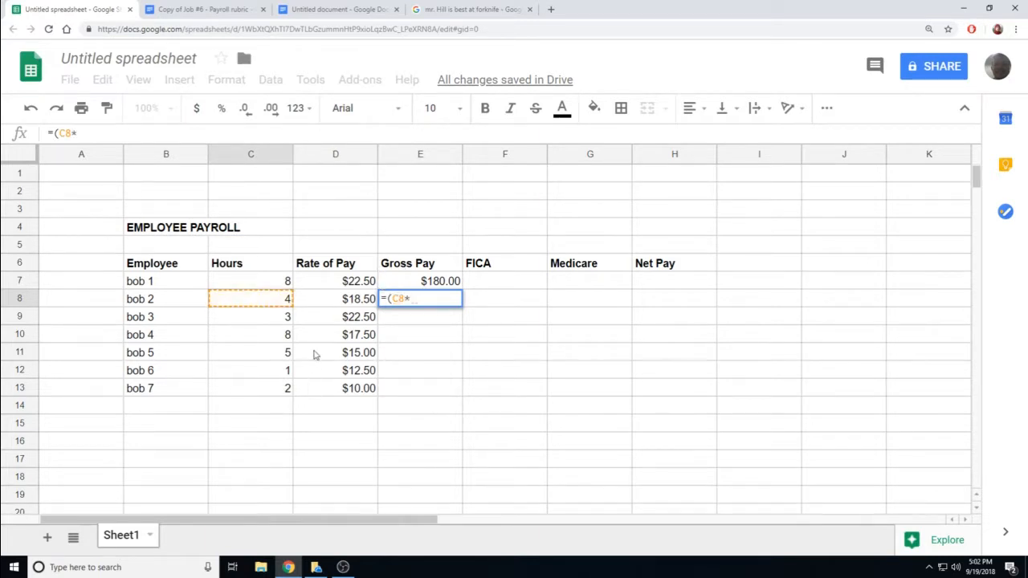
click(333, 303)
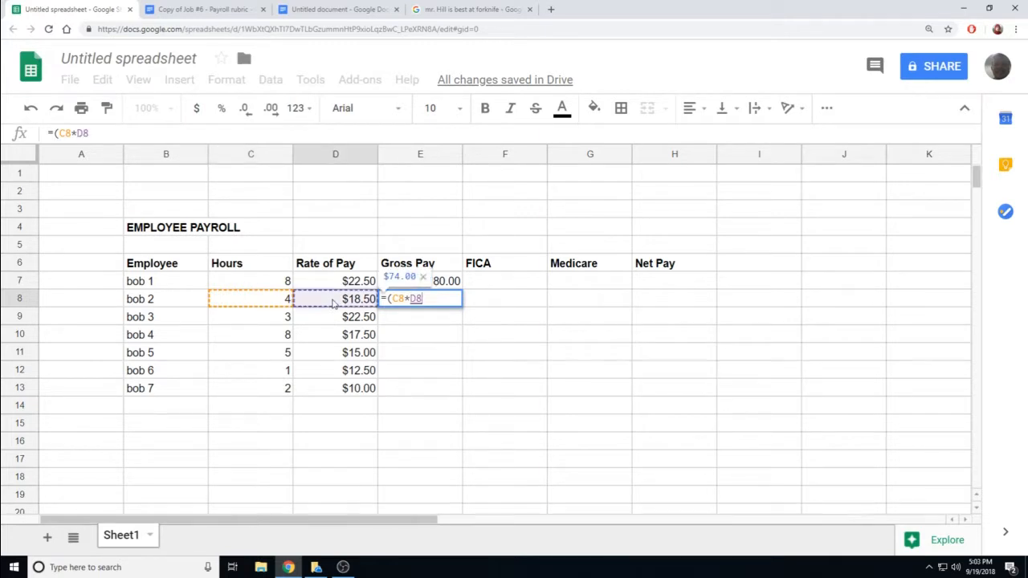
text())
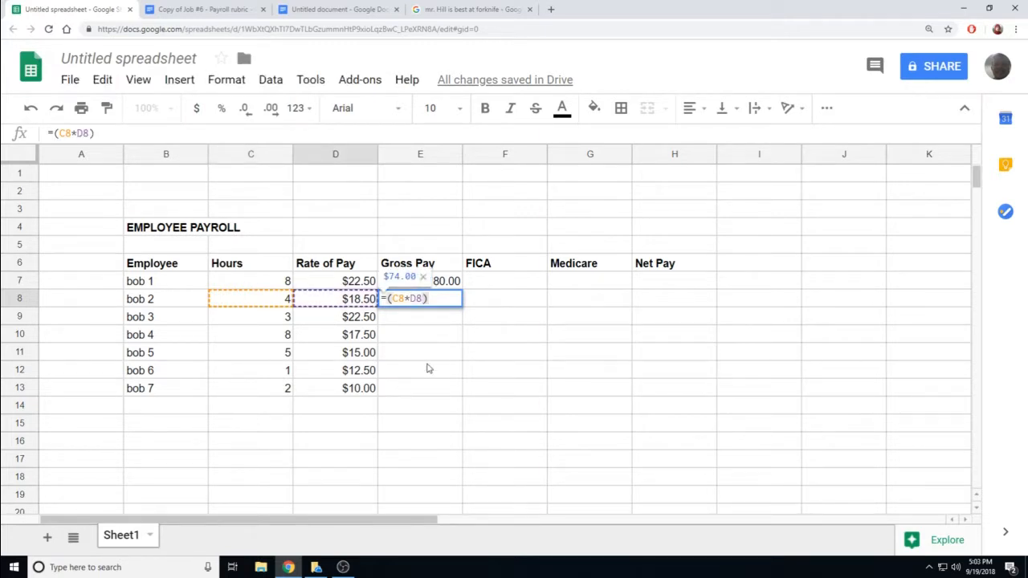
key(Return)
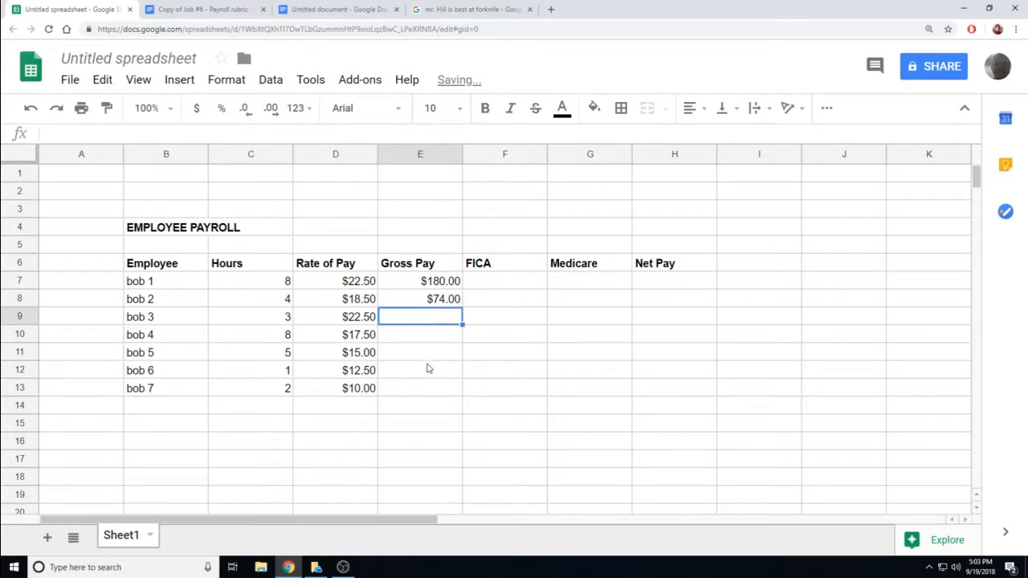
click(446, 299)
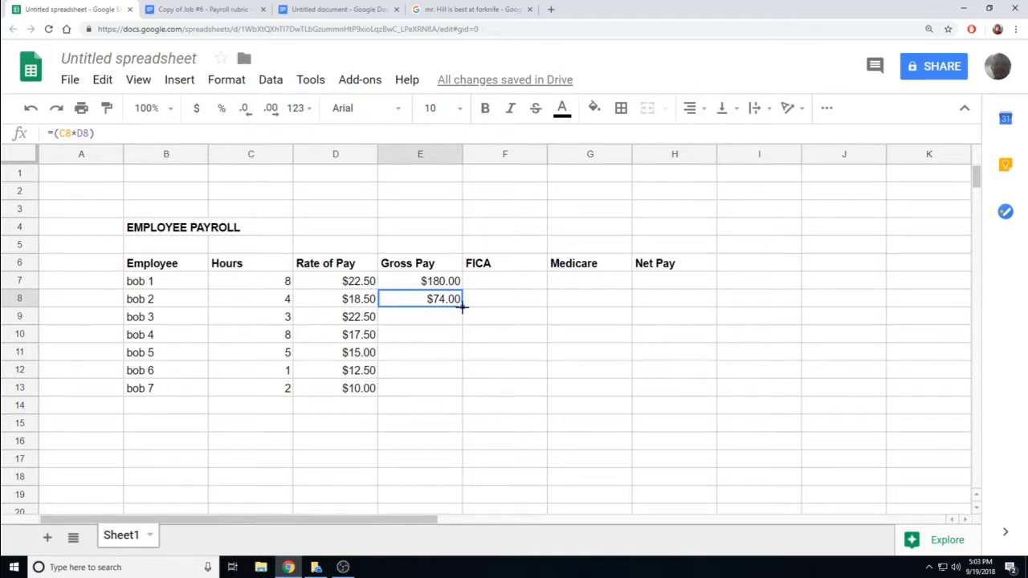
- Fill the E8 Gross Pay formula down through E13, ending with bob 7's $20.00
drag(463, 307, 461, 388)
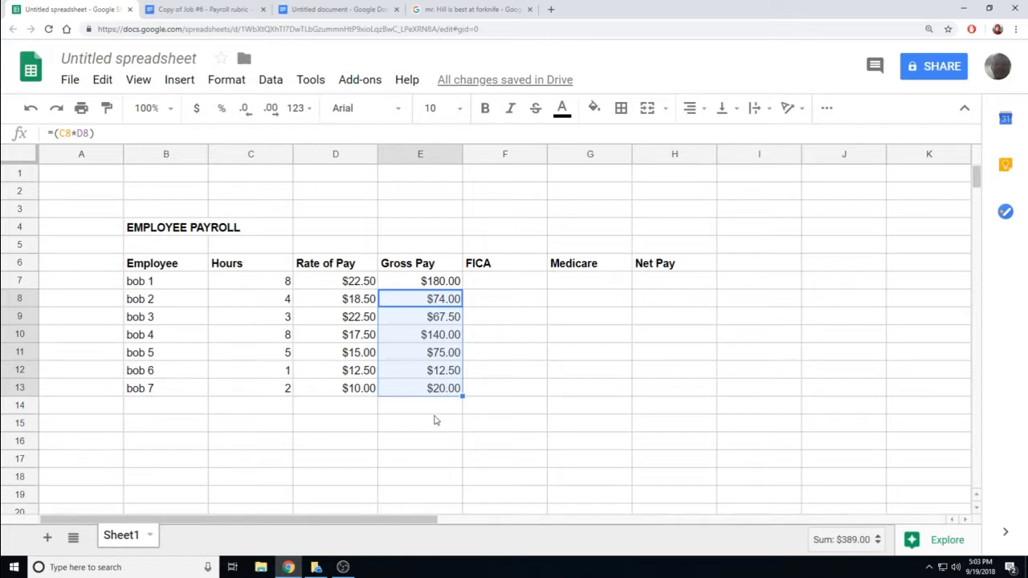
click(435, 415)
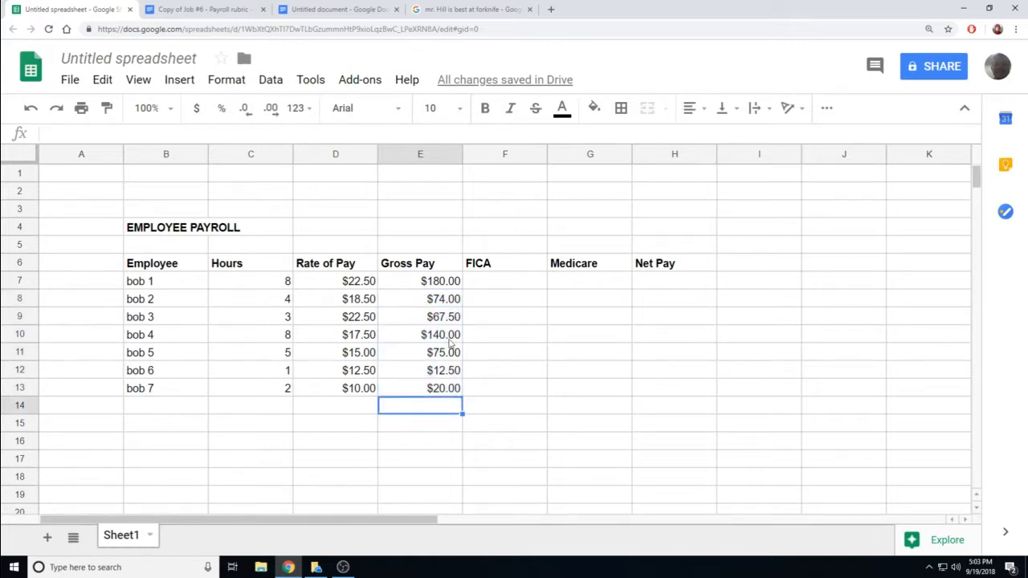
click(486, 286)
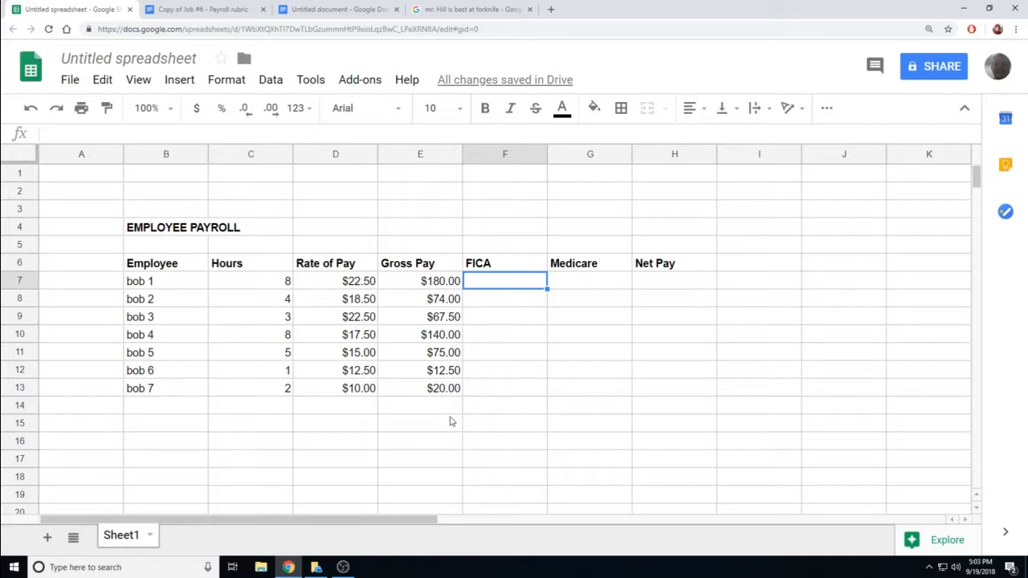
- Enter =(E7*.15) in F7, giving bob 1's FICA of $27.00
text(=)
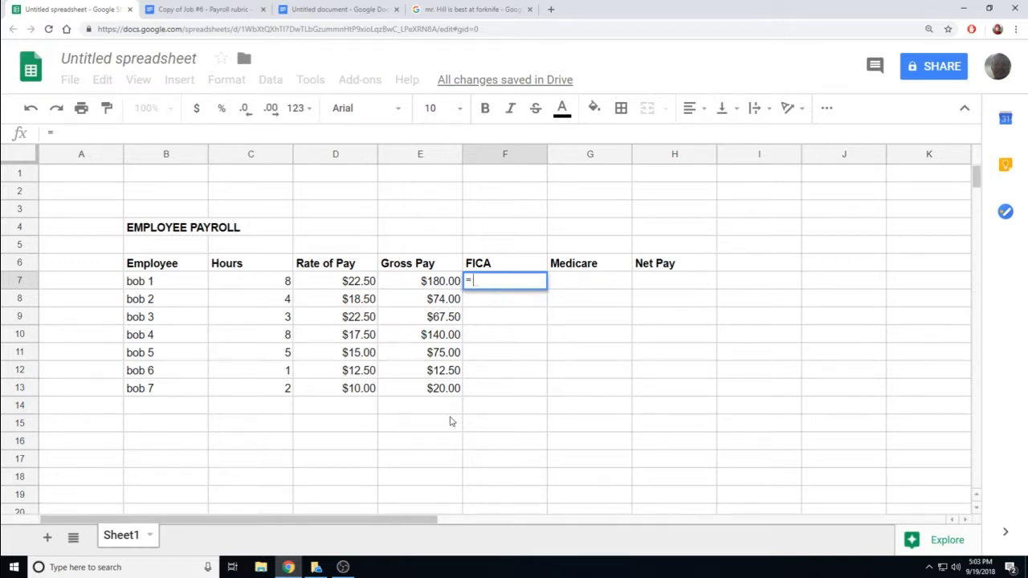
text(()
click(425, 286)
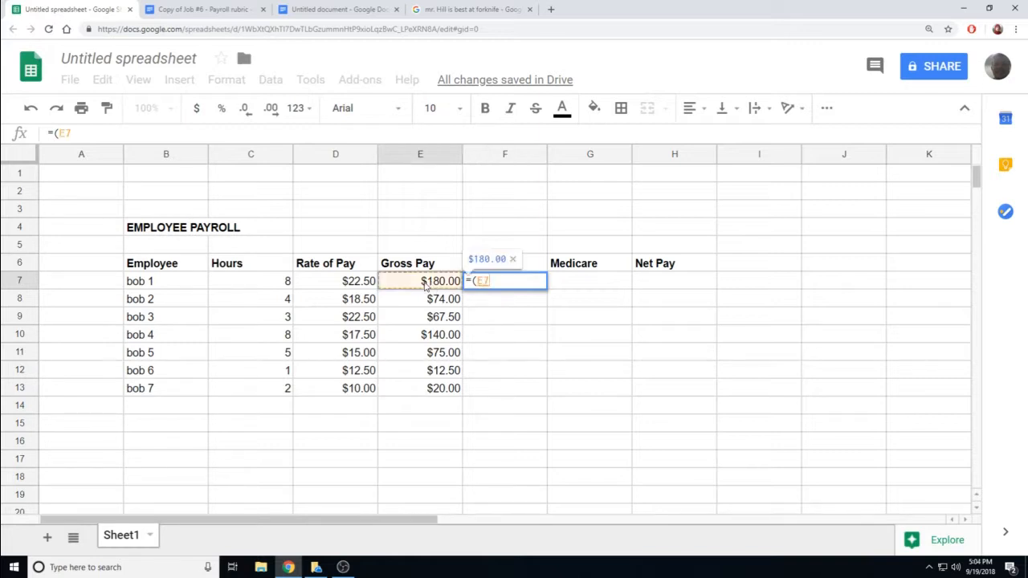
text(*)
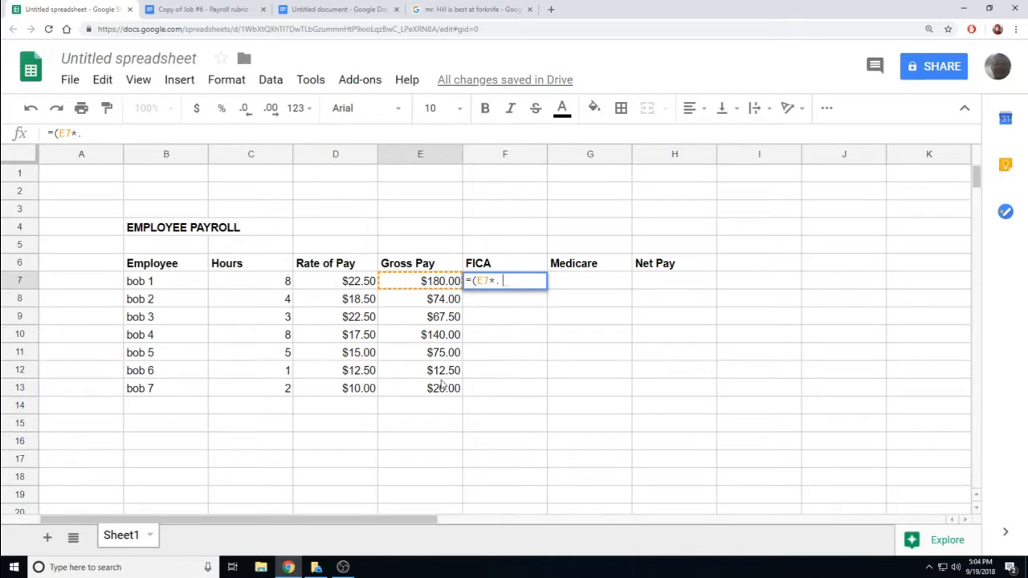
text(.15)
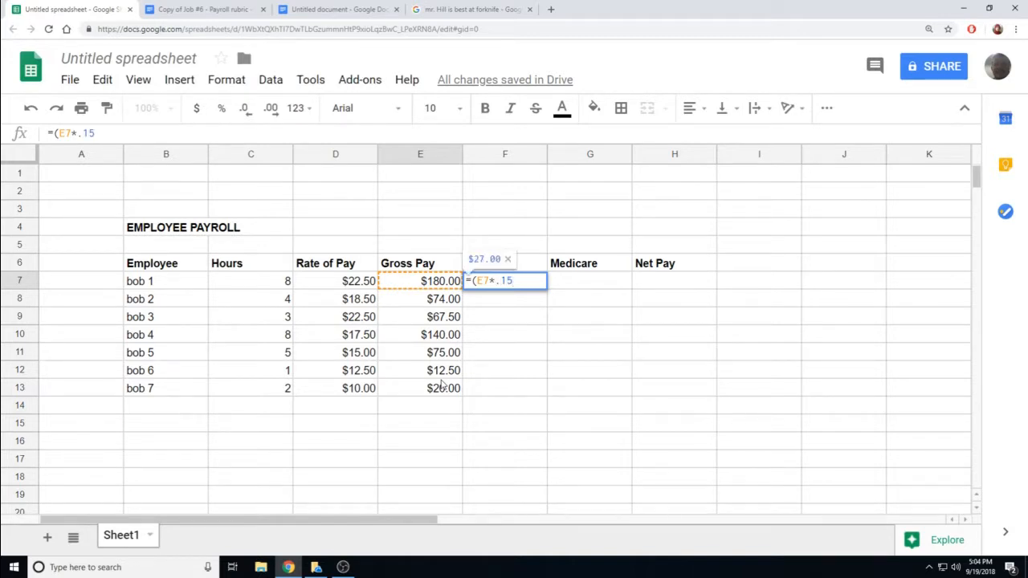
text())
key(Return)
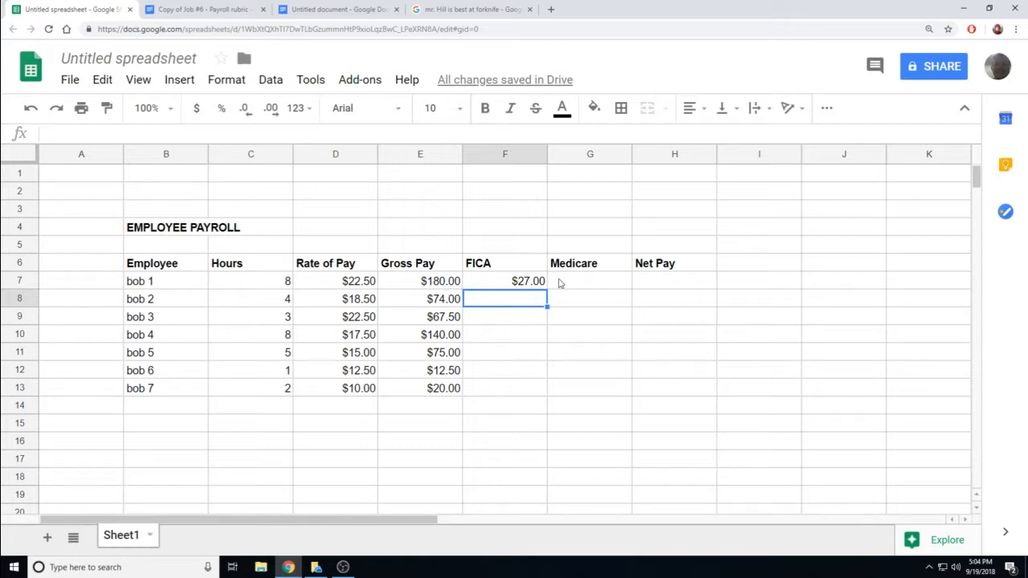
click(542, 284)
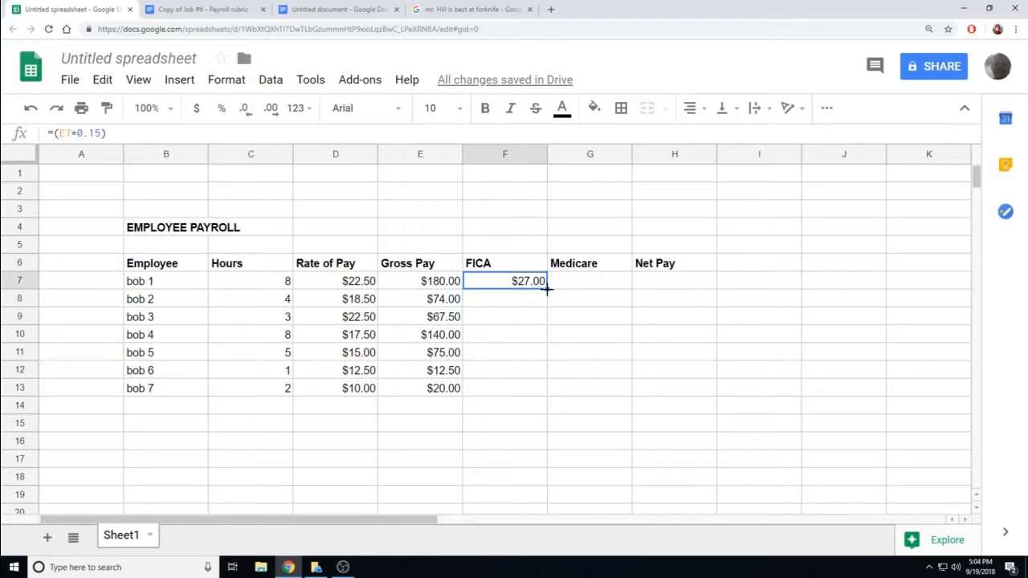
- Fill the F7 FICA formula down to F13, from $27.00 to $3.00
drag(546, 291, 541, 389)
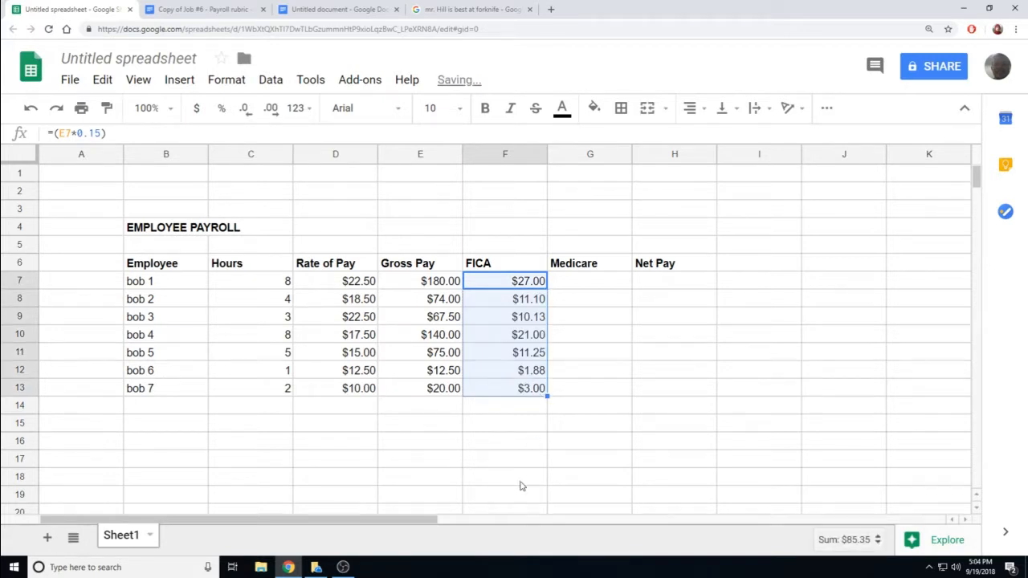
click(563, 284)
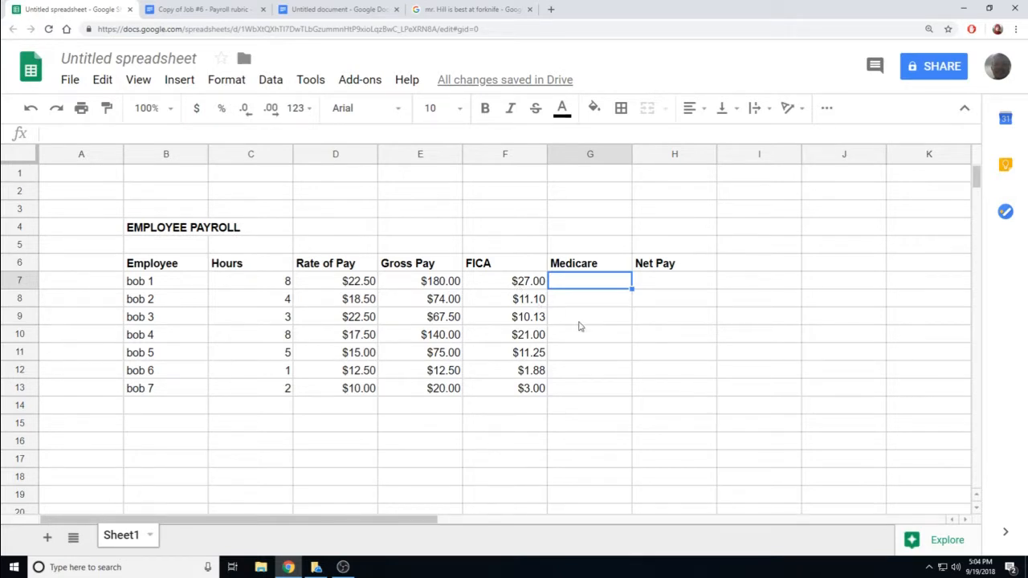
click(525, 285)
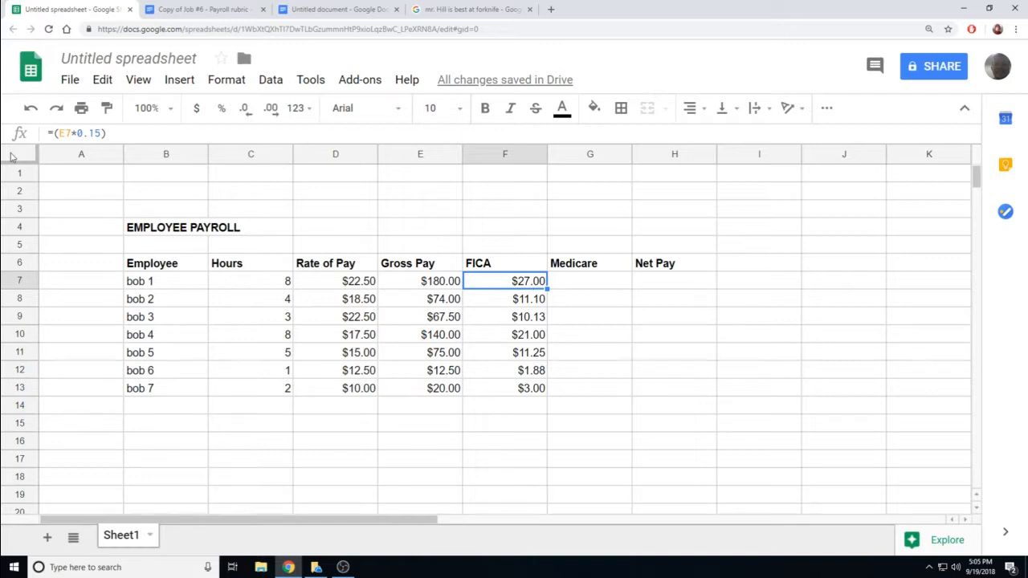
- Change F7's FICA rate from 0.15 to 0.08 and refill it down to F13
click(65, 133)
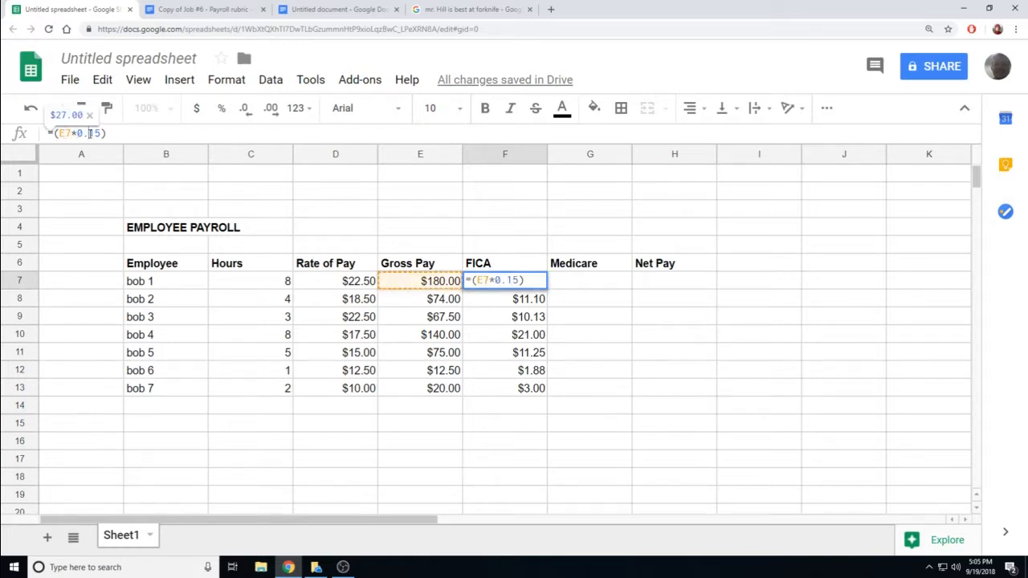
drag(90, 133, 102, 133)
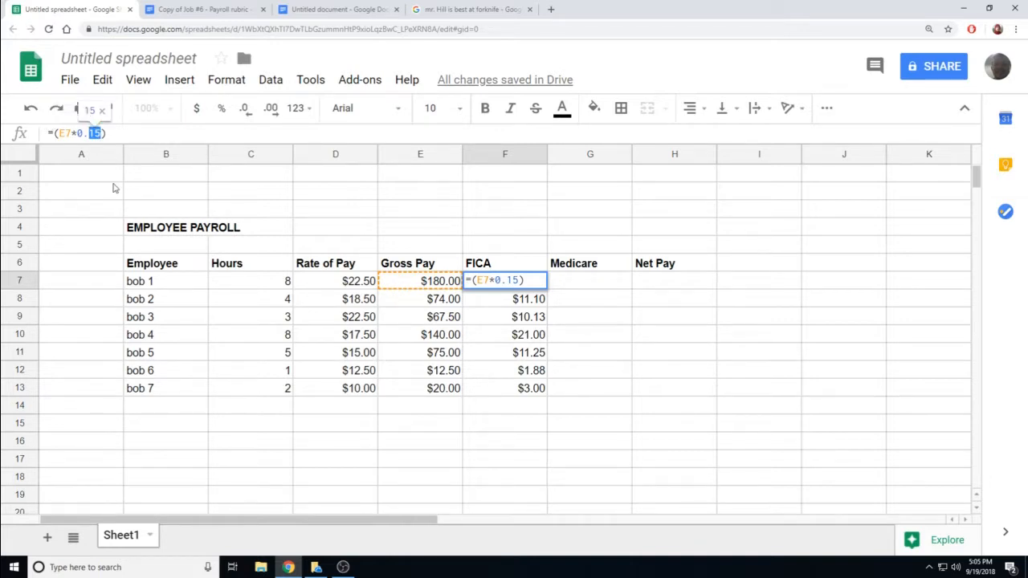
text(08)
key(Return)
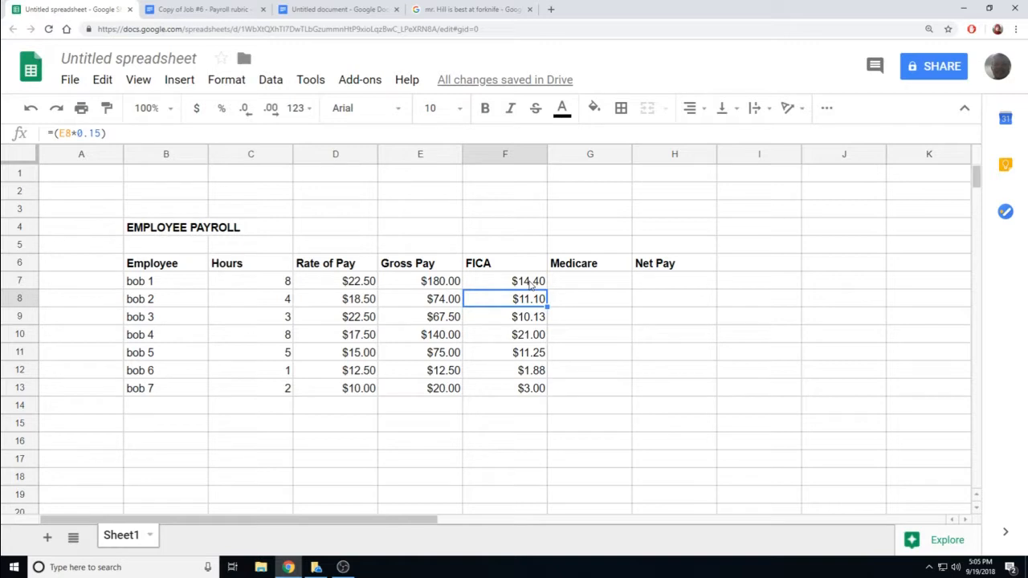
click(517, 317)
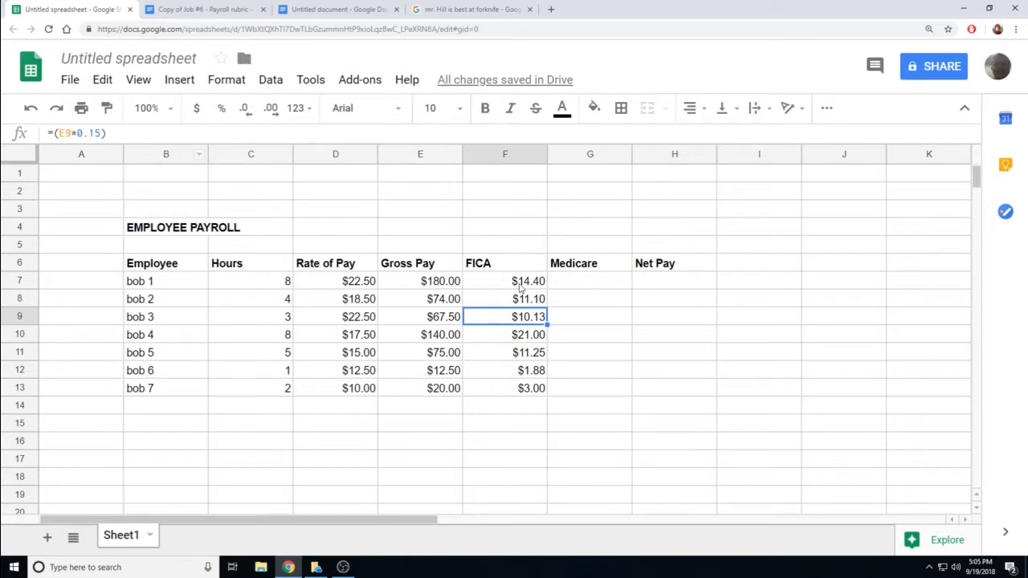
click(520, 286)
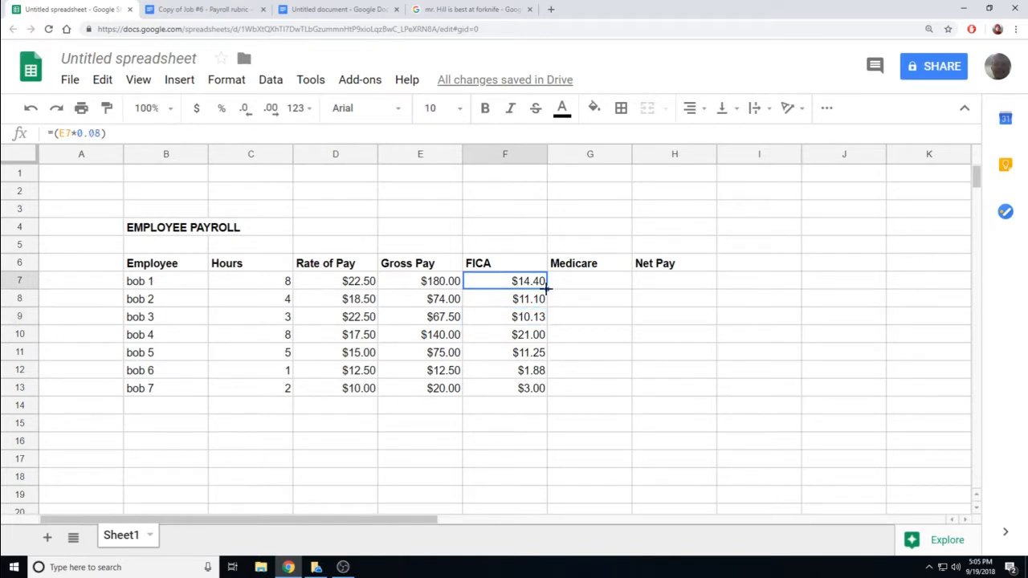
drag(548, 289, 542, 392)
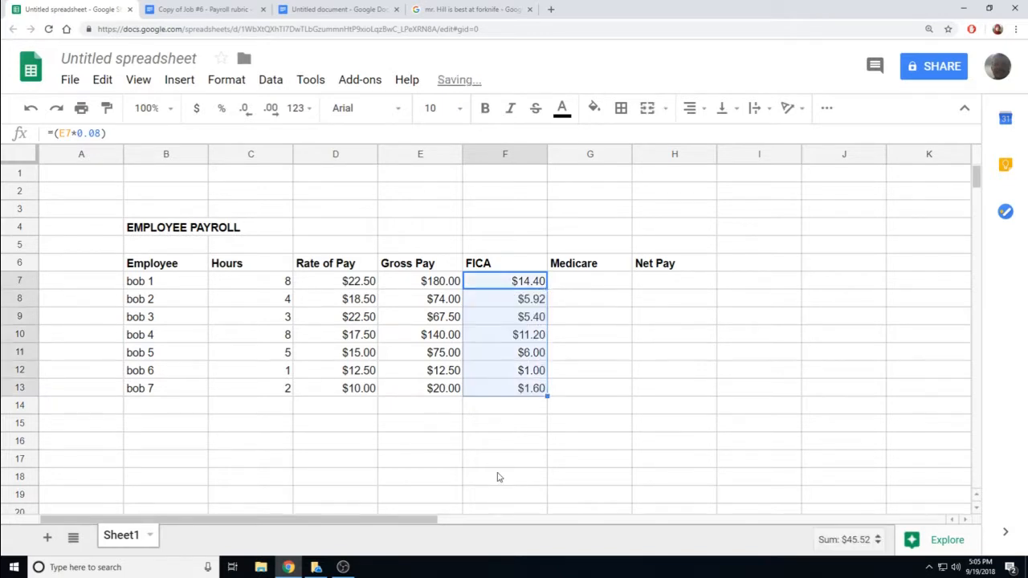
click(566, 284)
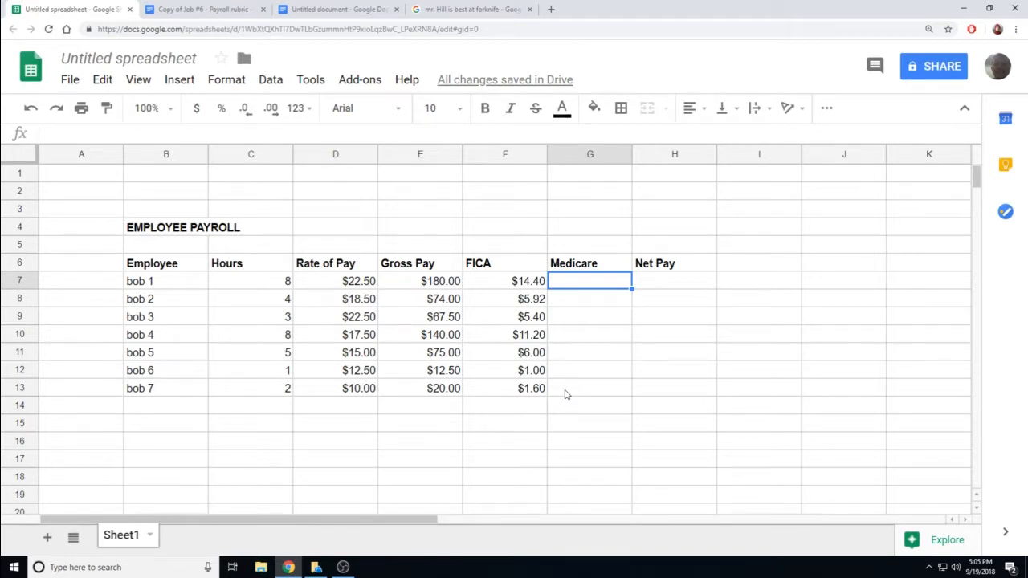
- Enter =(E7*.015) in G7, giving bob 1's Medicare of $2.70
text(=()
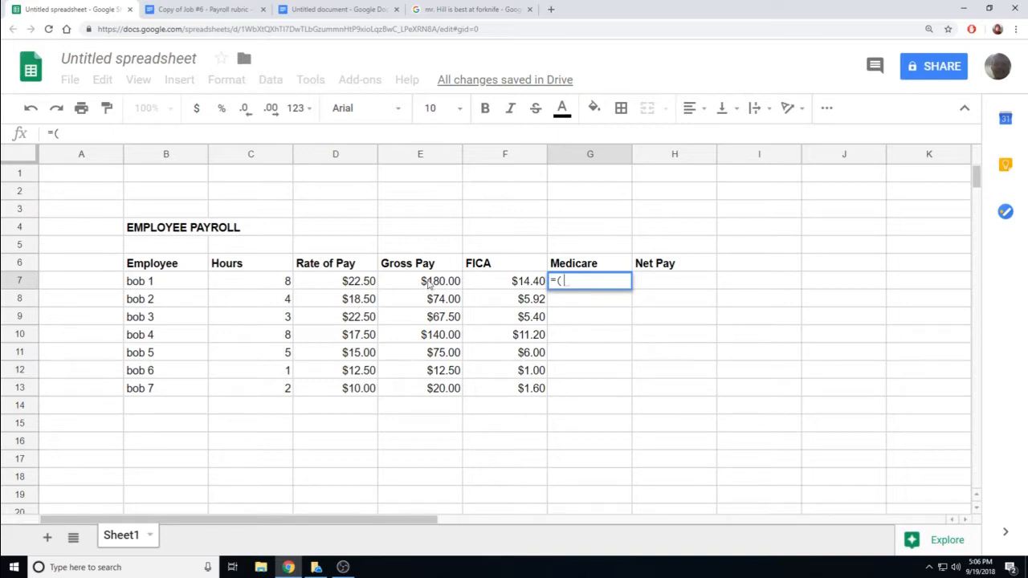
click(430, 285)
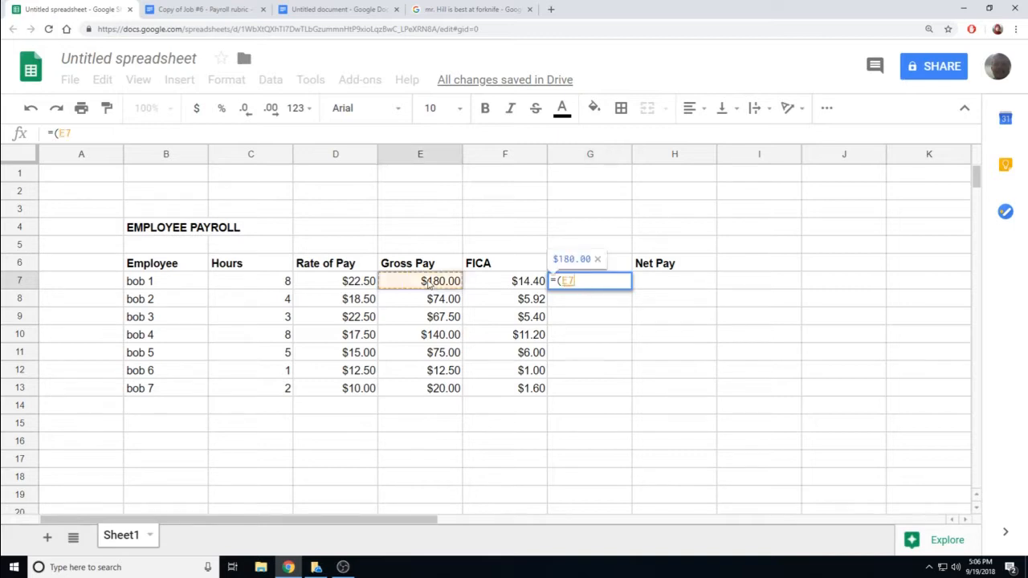
text(*)
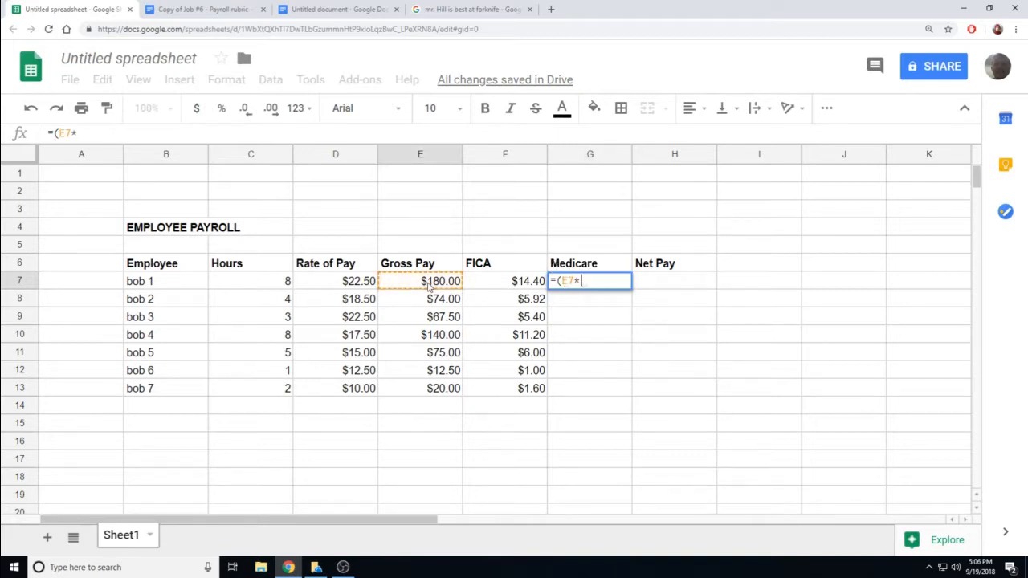
text(.015)
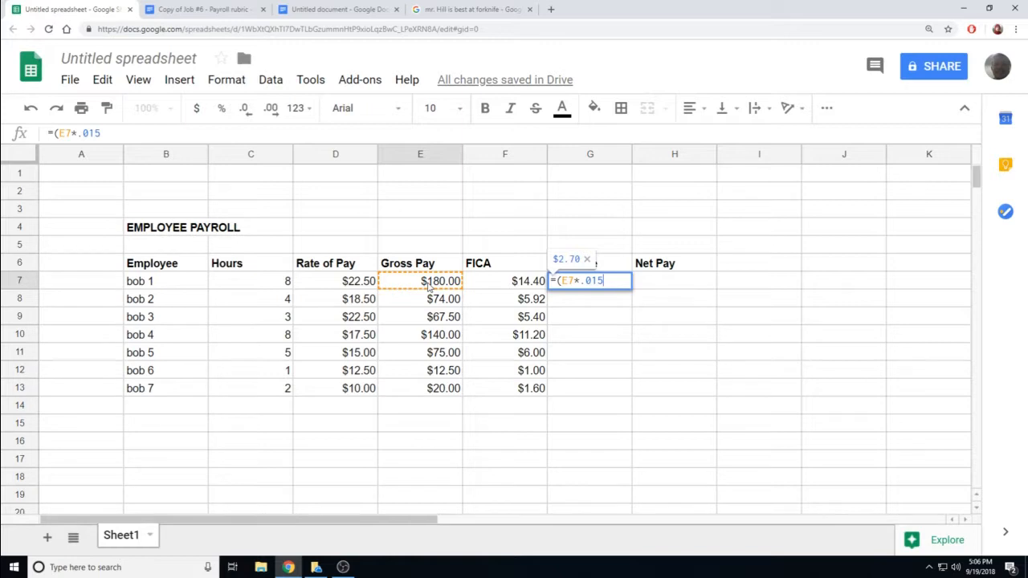
text())
key(Return)
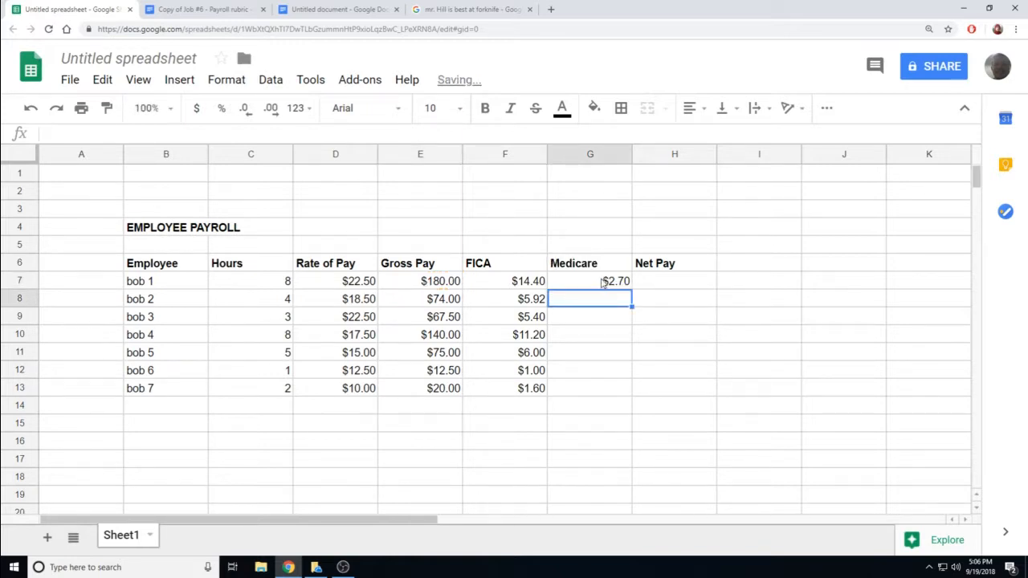
click(606, 284)
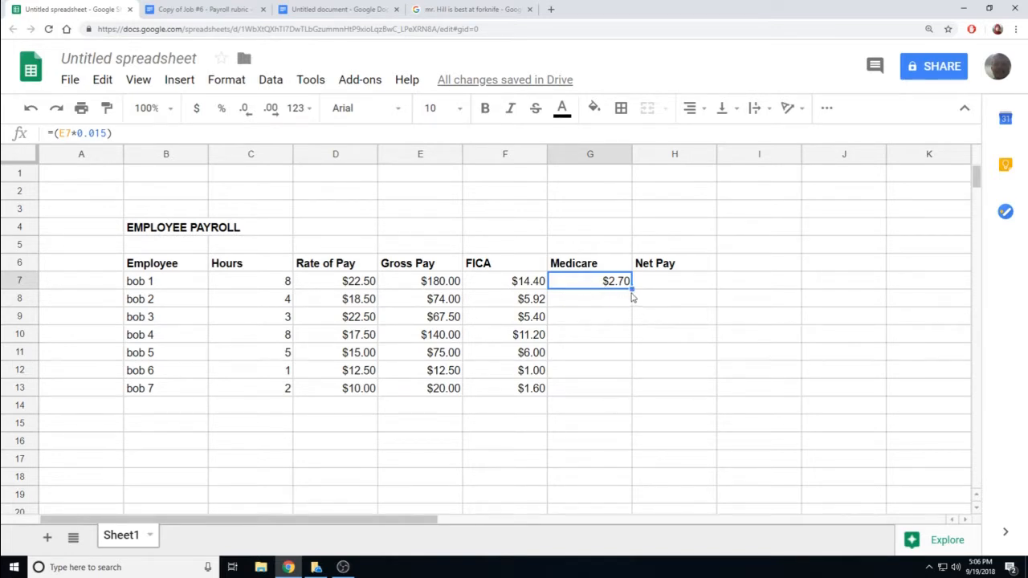
- Fill the G7 Medicare formula down to G13, from $2.70 to $0.30
drag(631, 289, 631, 393)
click(620, 424)
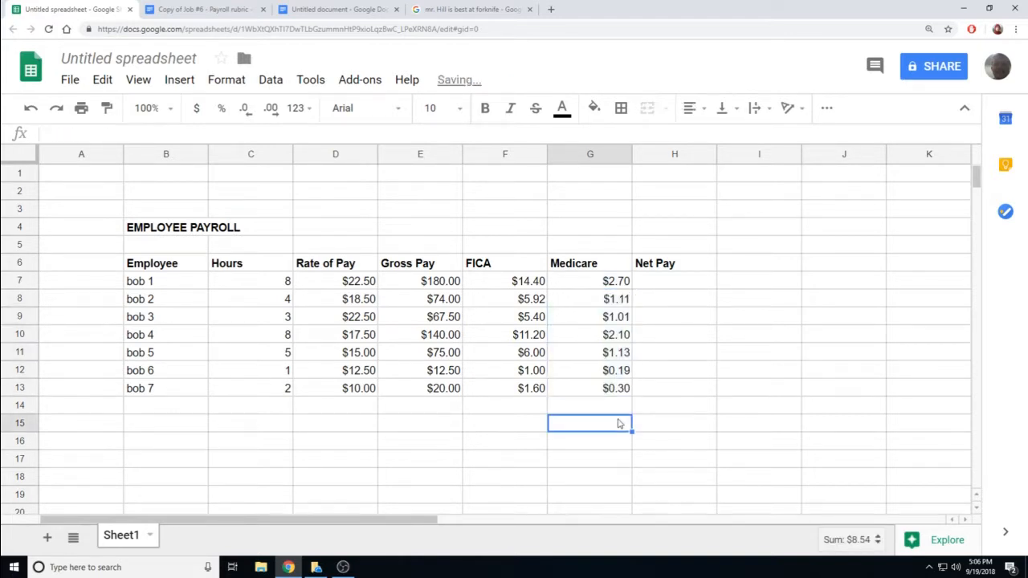
click(654, 280)
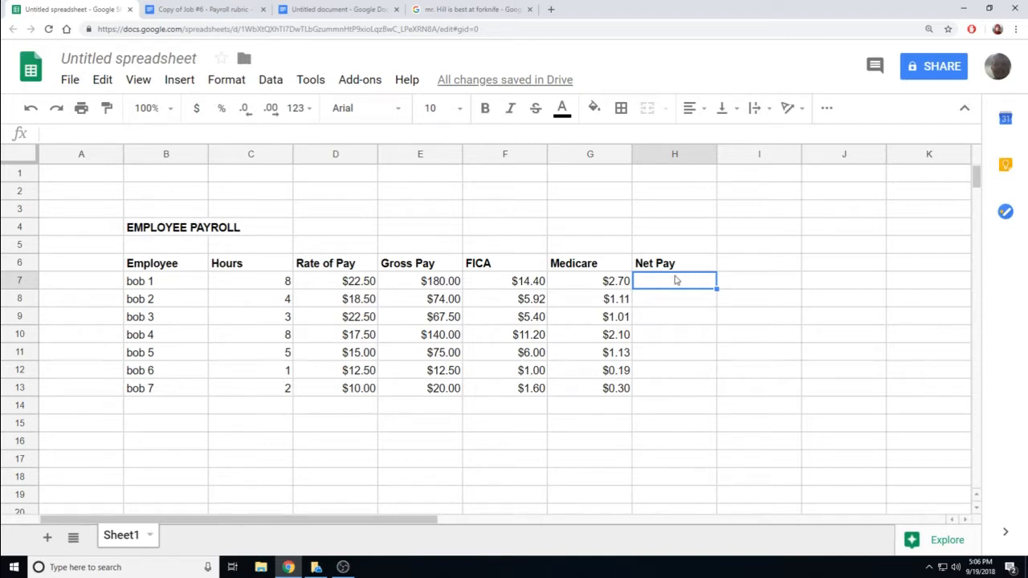
- Review the Gross Pay, FICA and Medicare formulas in row 7, ending on H7
click(390, 284)
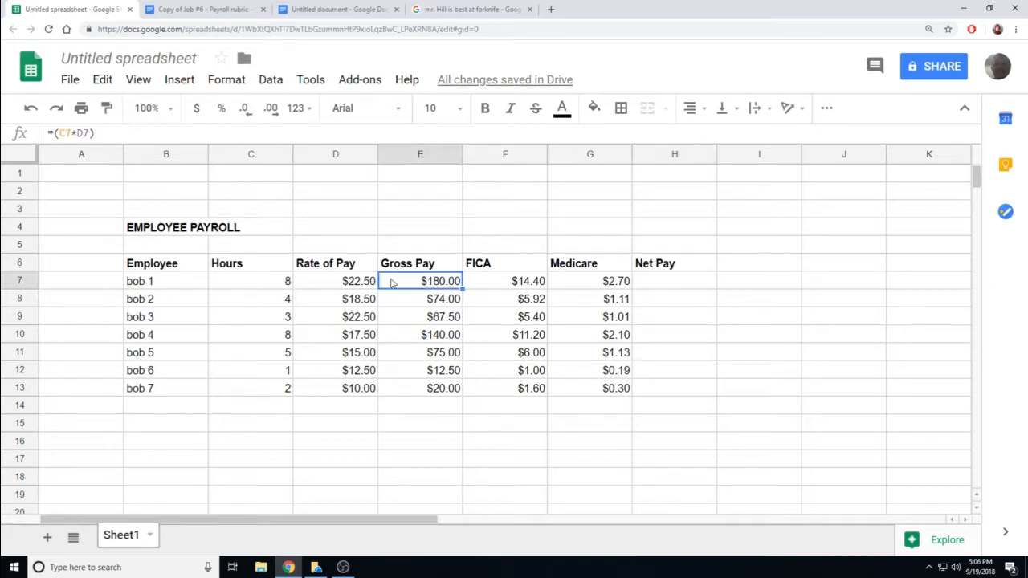
click(486, 282)
click(592, 282)
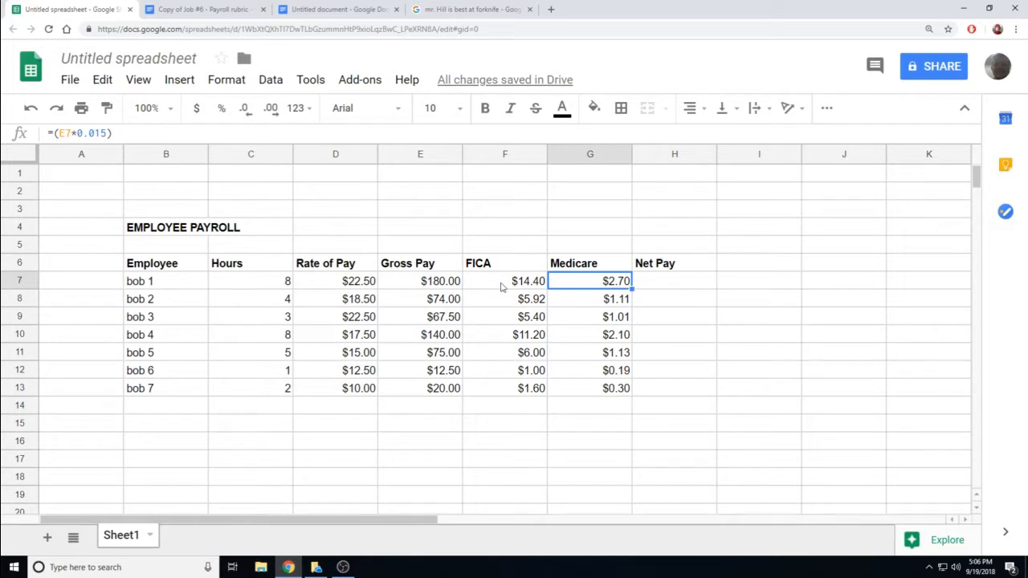
click(503, 287)
click(580, 284)
click(657, 284)
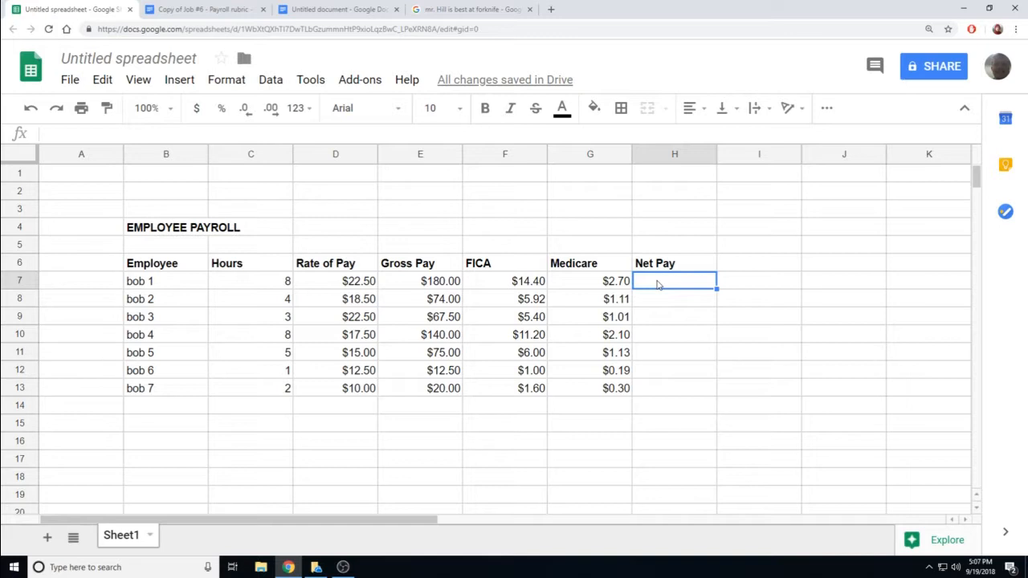
- Enter the Net Pay formula =(E7-F7-G7) in H7, giving $162.90
text(=)
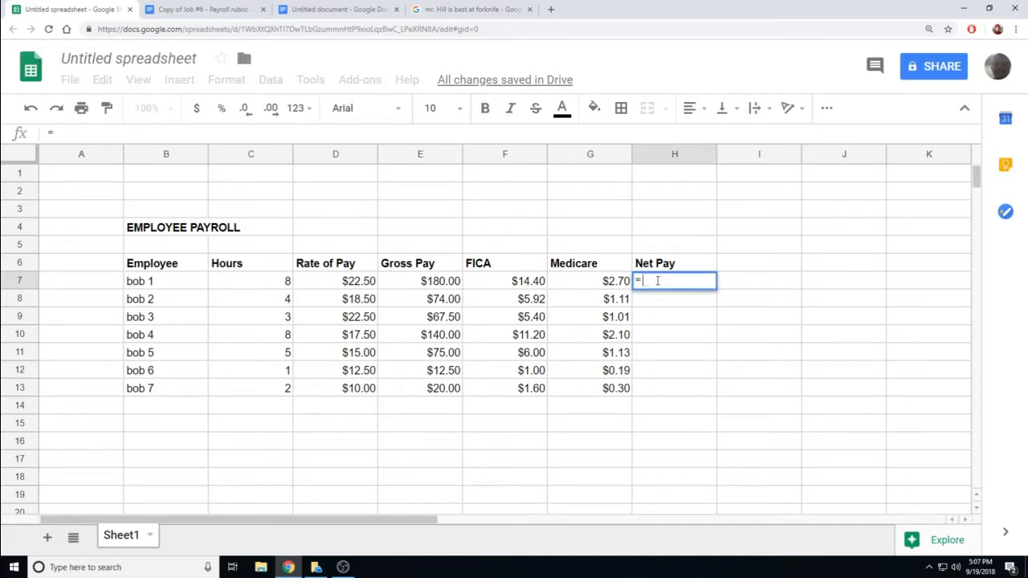
text(()
click(419, 283)
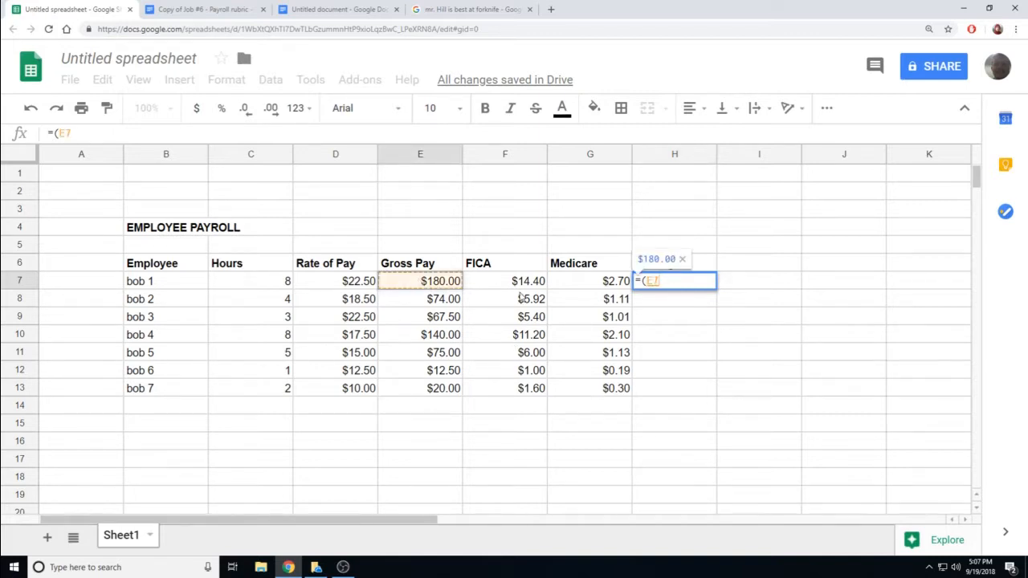
text(-)
click(518, 285)
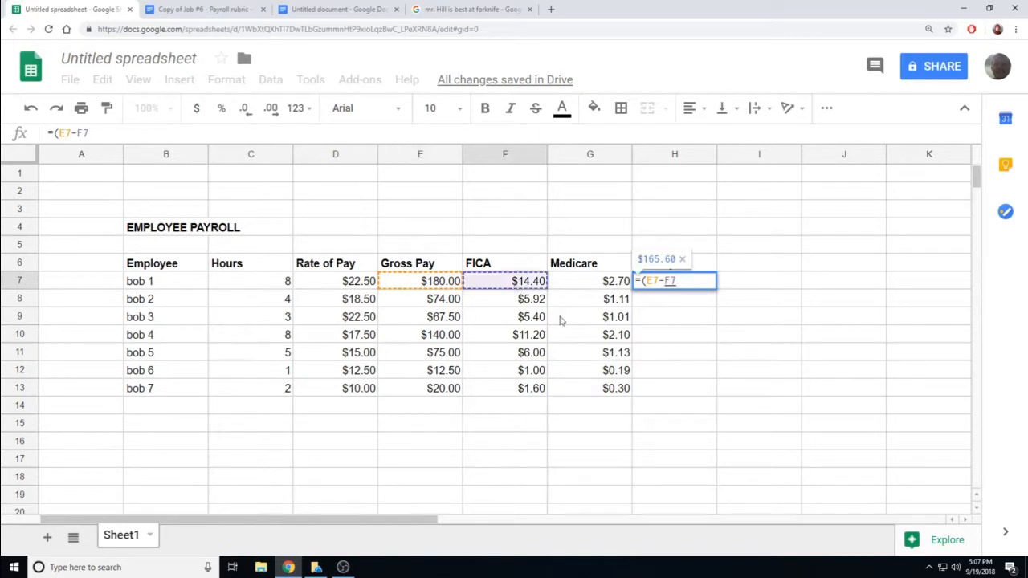
text(-)
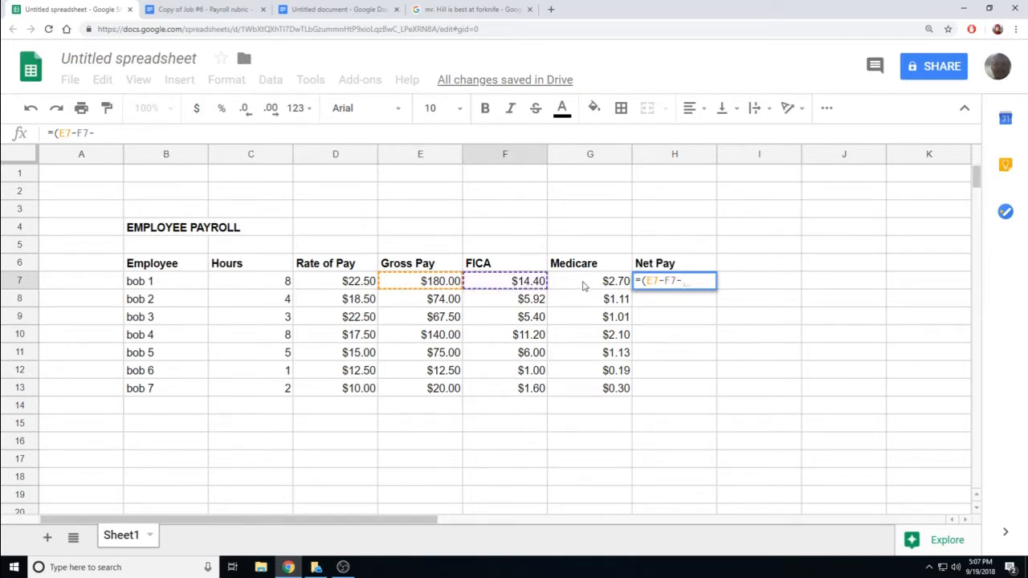
click(585, 286)
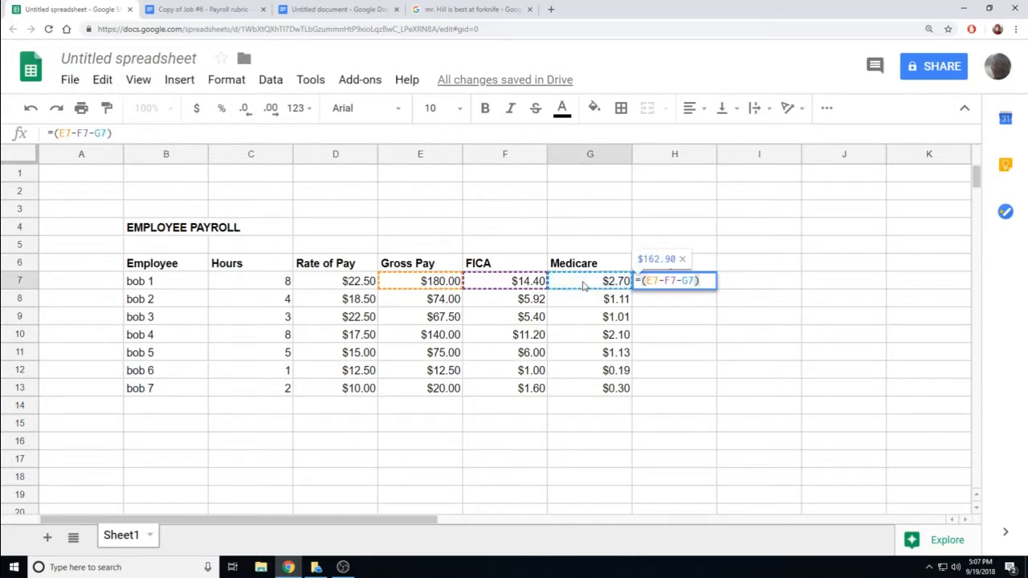
key(Return)
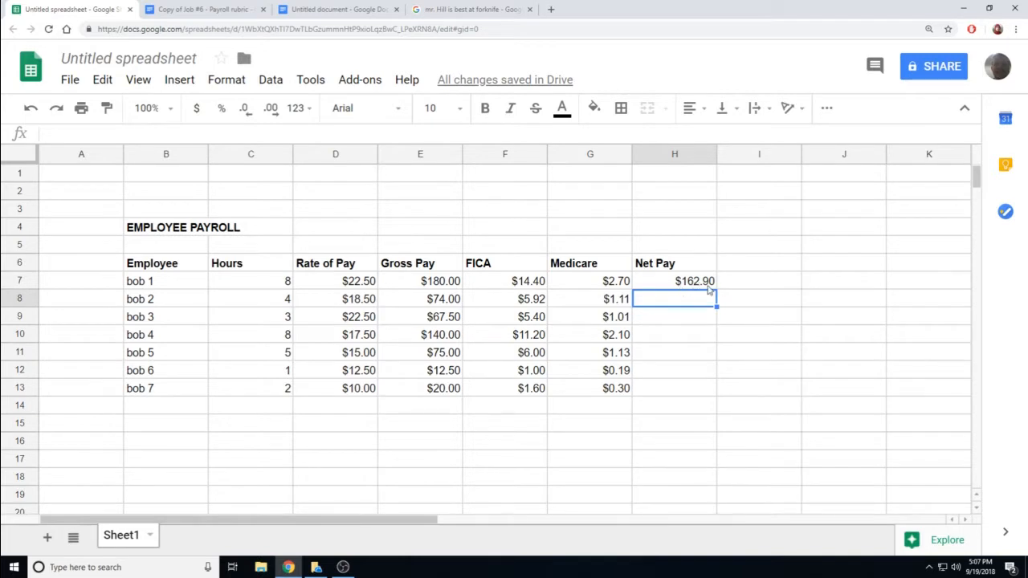
- Fill the Net Pay formula from H7 down to H13 for all seven employees
click(710, 287)
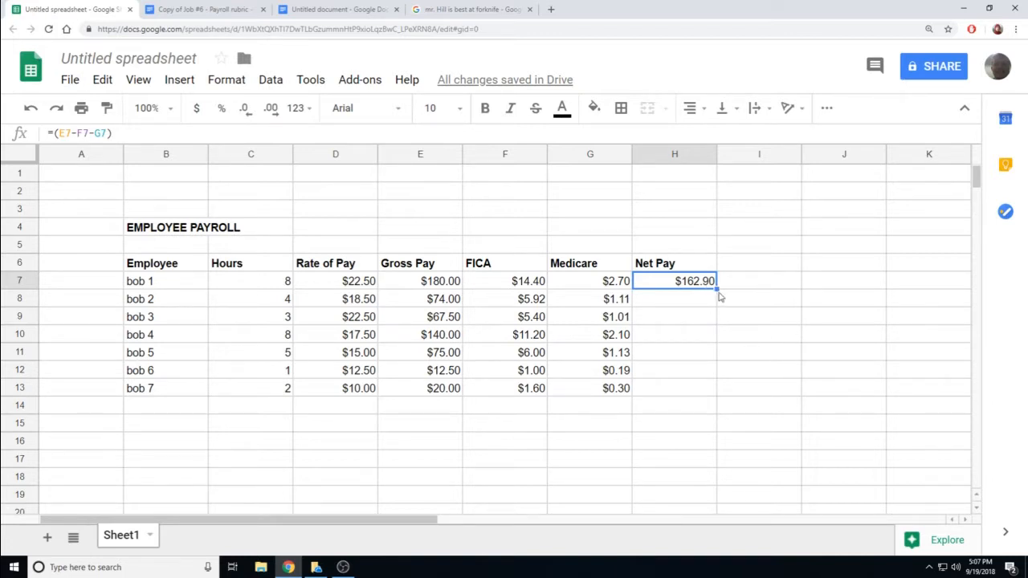
drag(717, 290, 718, 395)
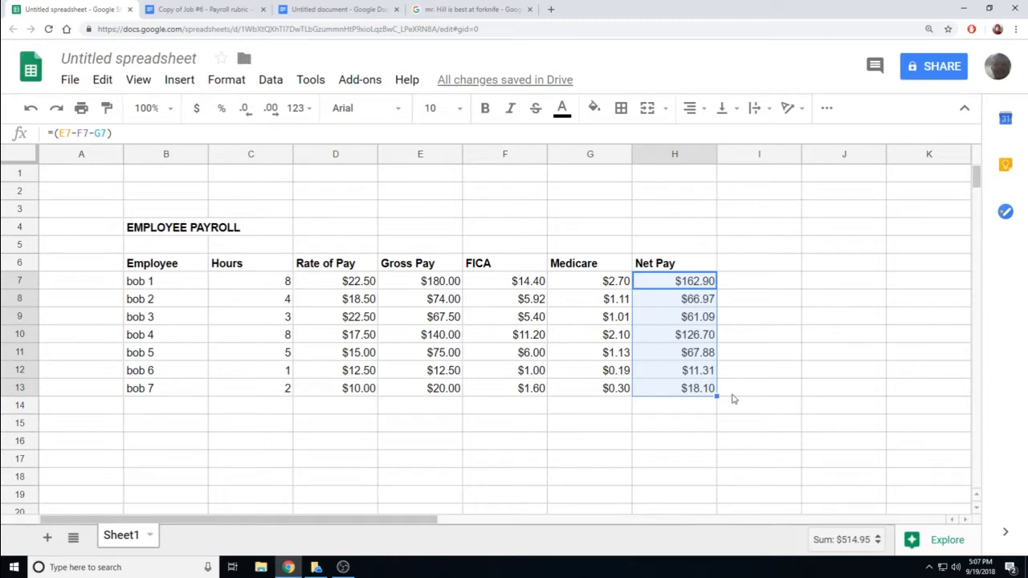
click(733, 392)
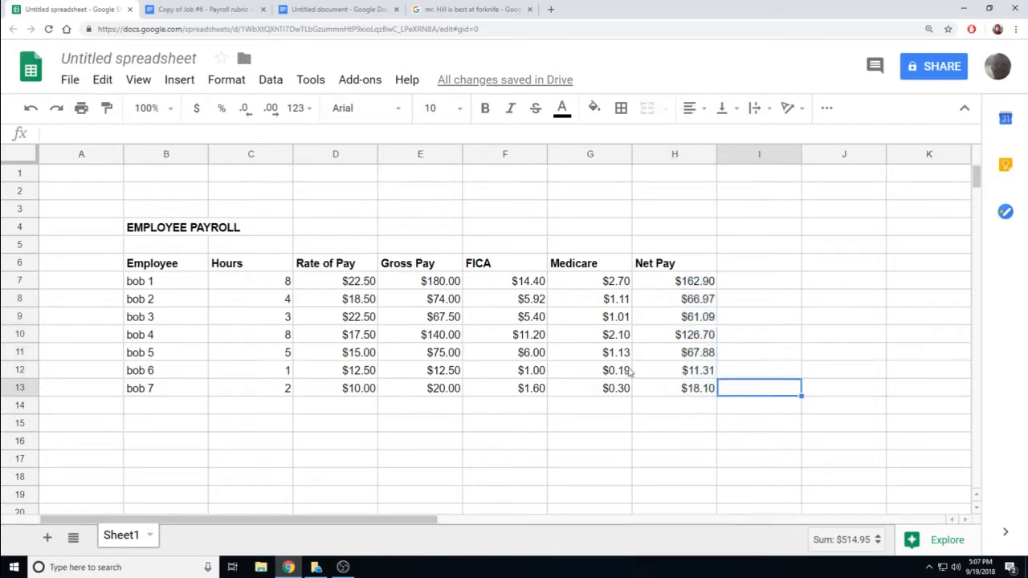
click(508, 268)
click(595, 272)
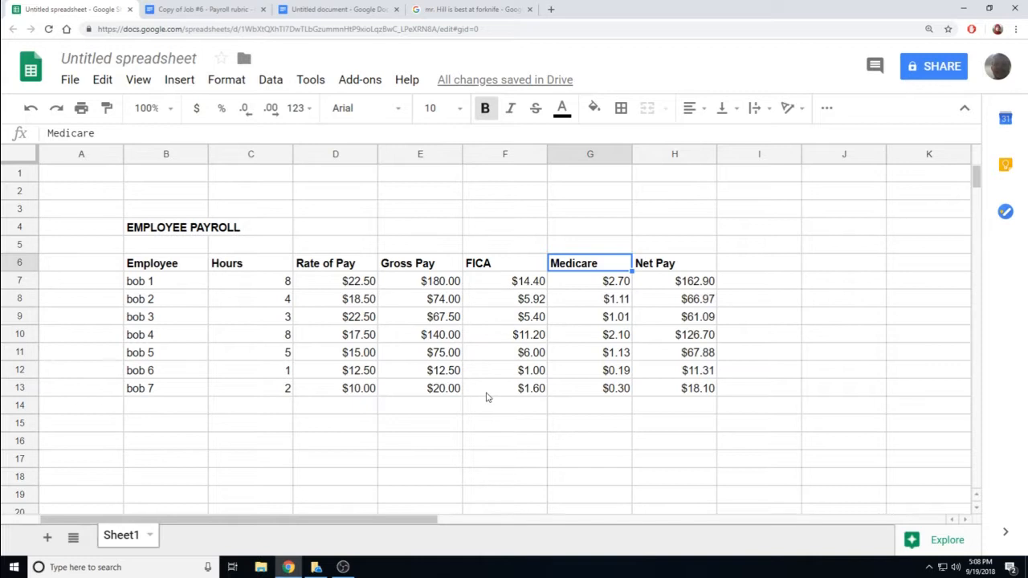
- Copy the Net Pay header and values in H6:H13
click(659, 270)
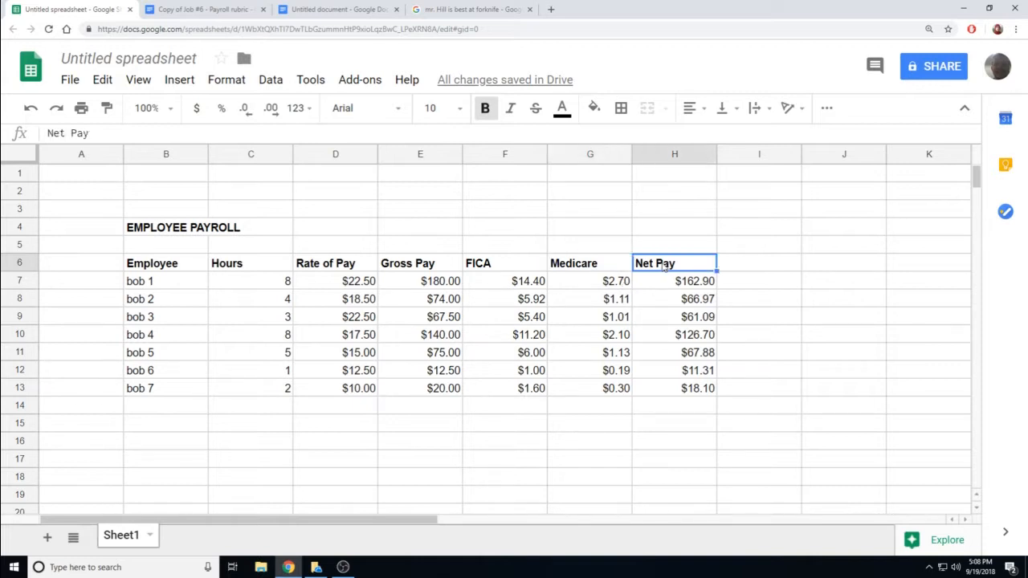
drag(663, 266, 673, 399)
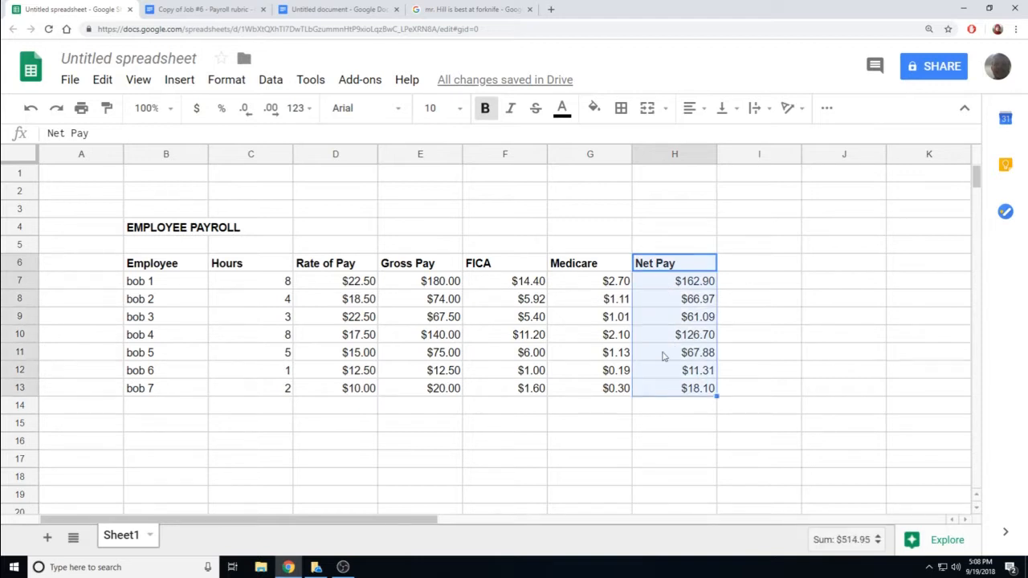
right_click(652, 304)
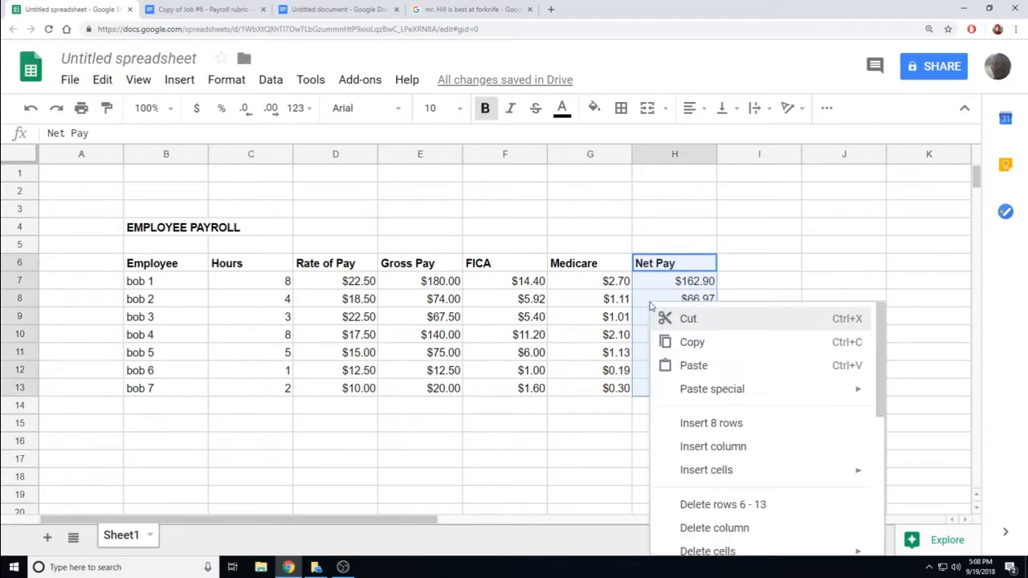
click(687, 347)
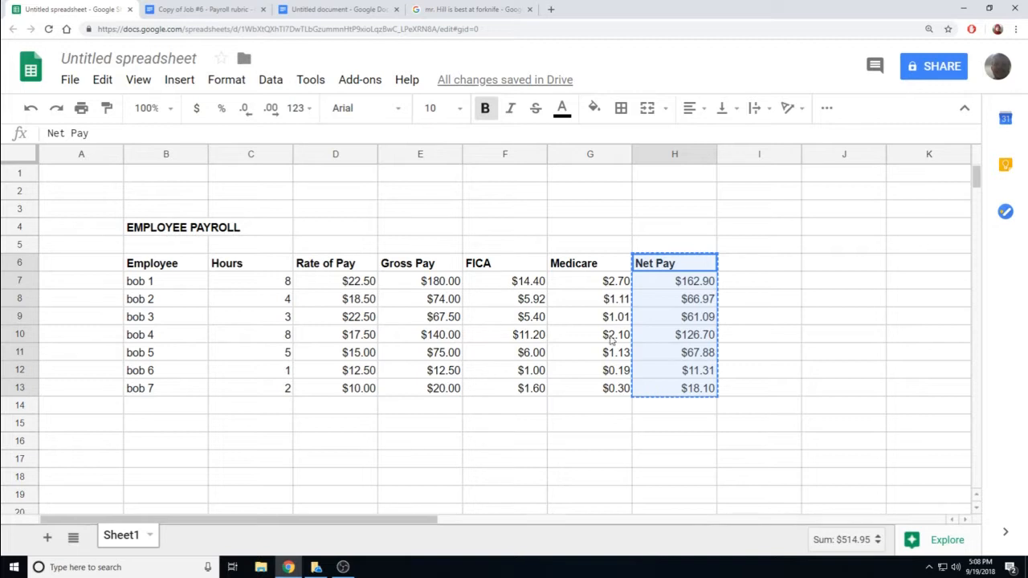
- Add Sheet2 and paste the Net Pay column into B3:B10 as values only
click(47, 537)
drag(166, 209, 166, 334)
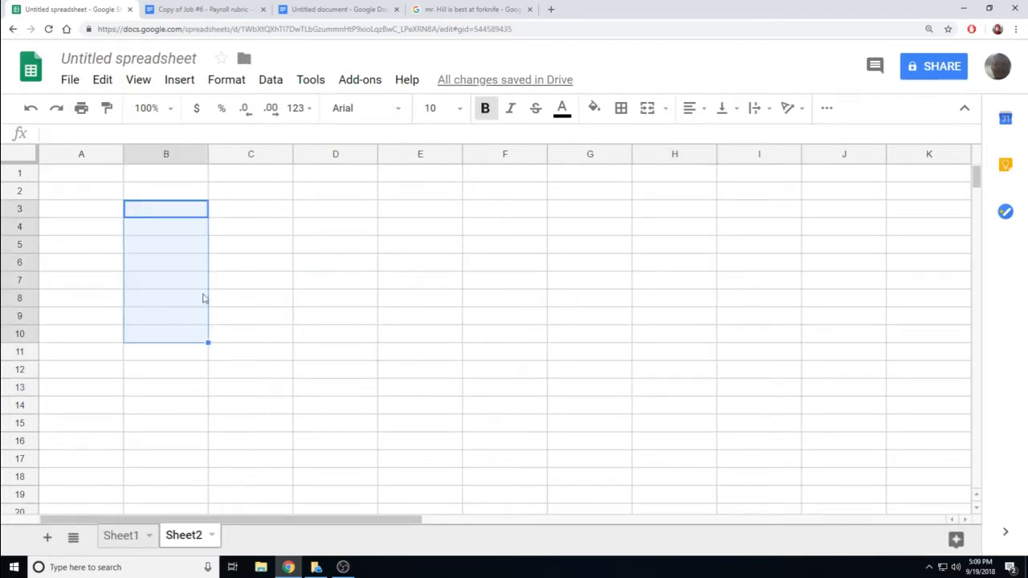
right_click(167, 214)
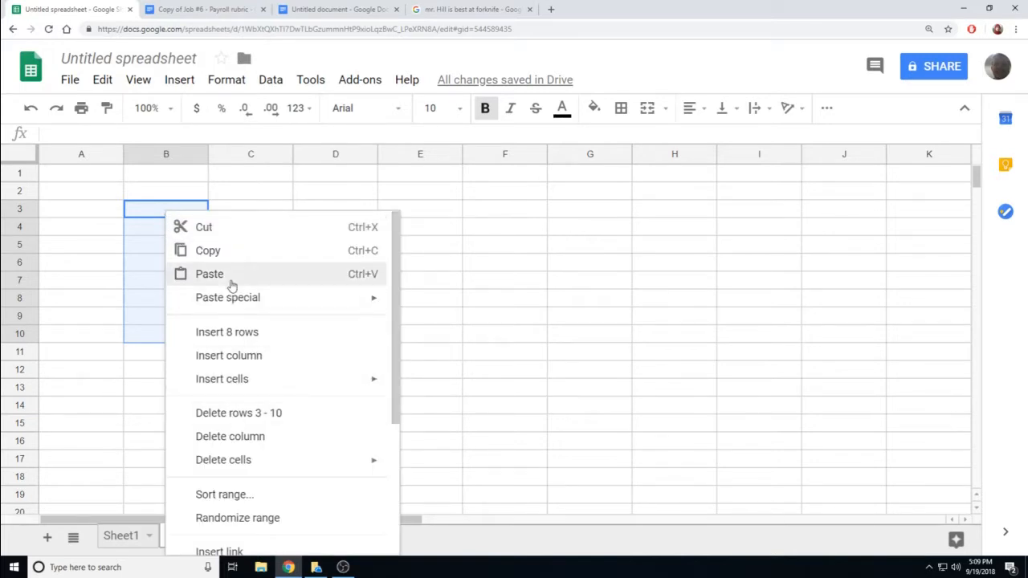
mouse_move(231, 295)
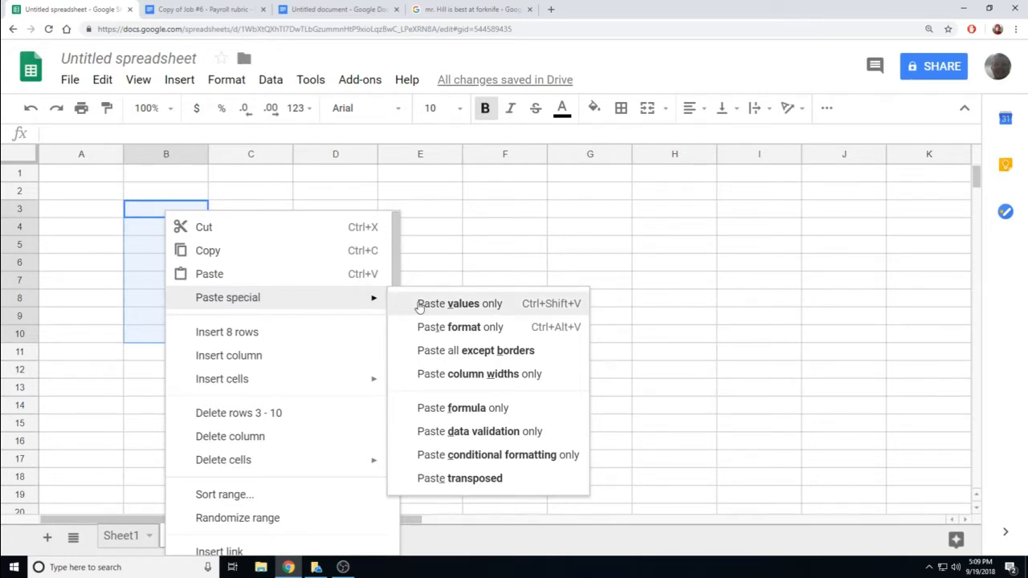
click(420, 305)
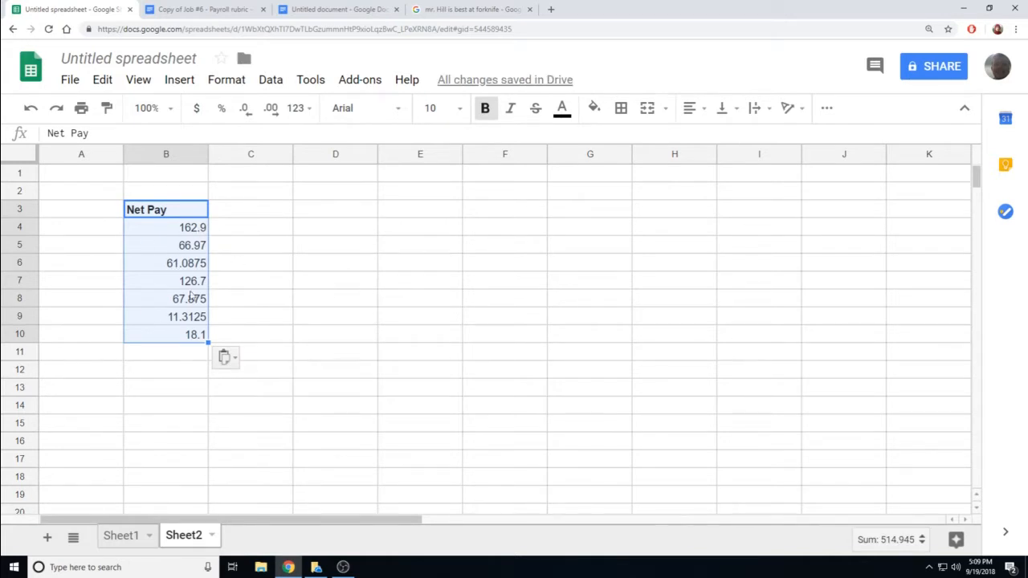
click(314, 215)
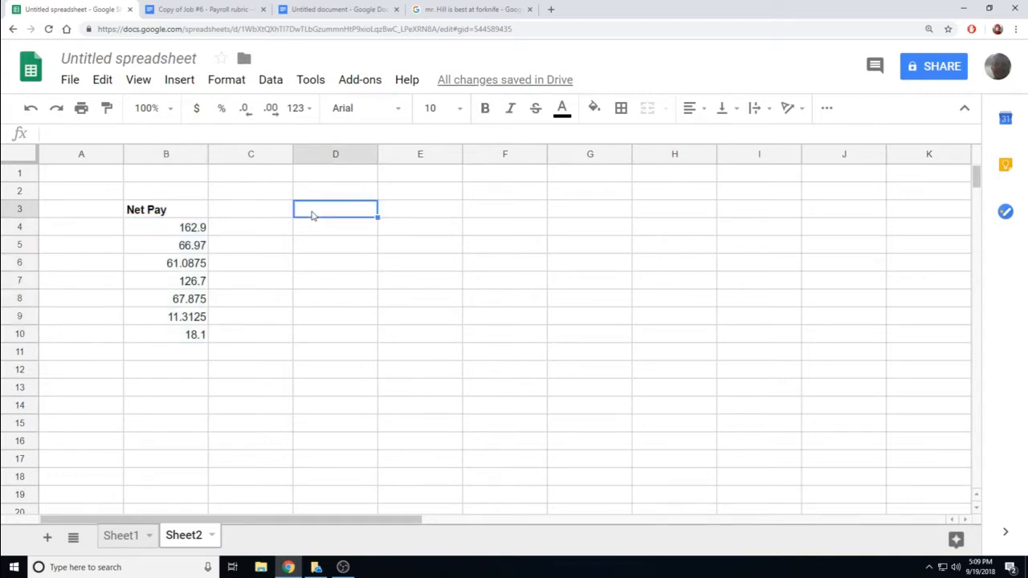
right_click(314, 215)
click(339, 276)
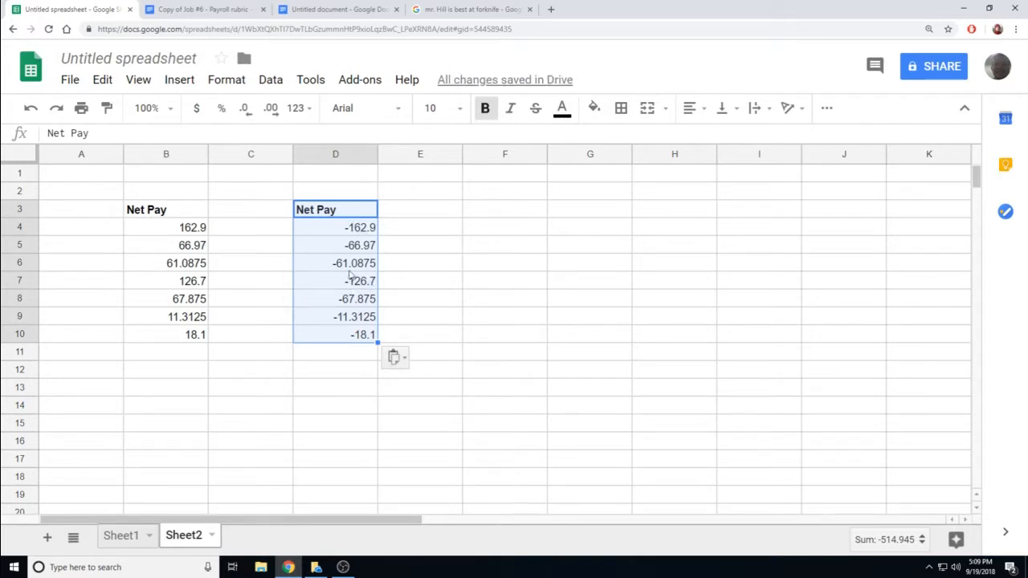
click(197, 393)
right_click(198, 392)
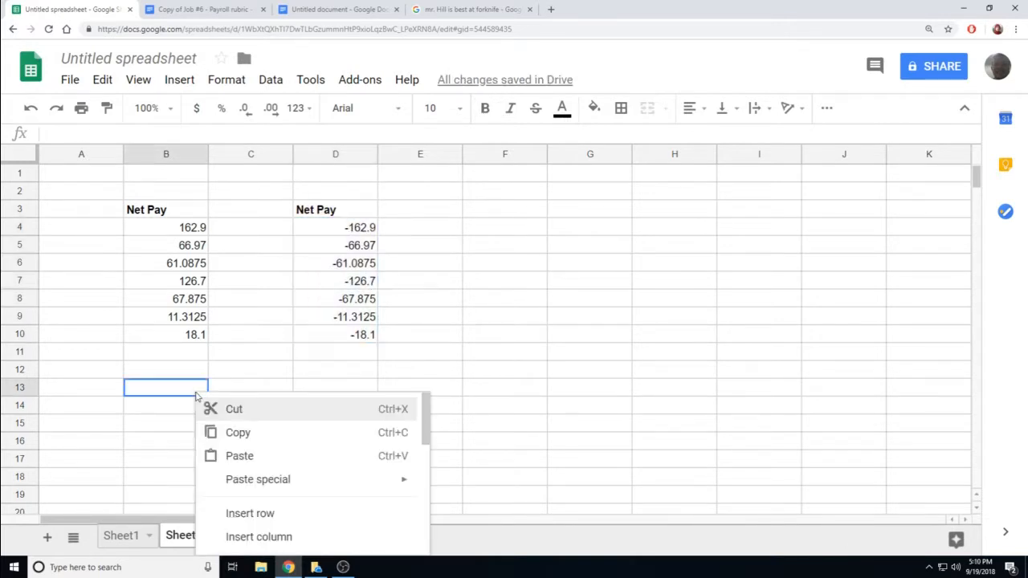
click(245, 455)
scroll(273, 392, down, 1)
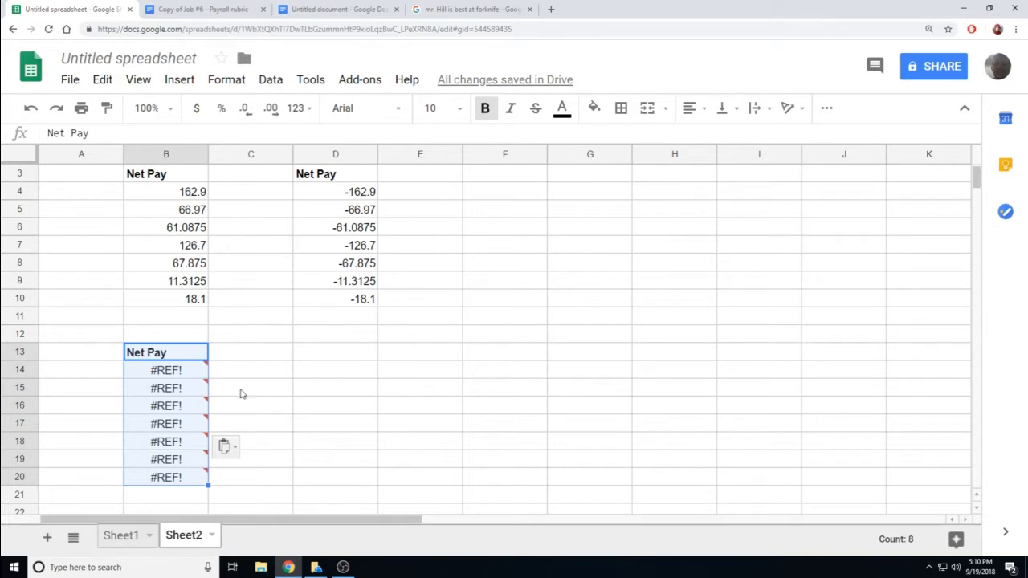
mouse_move(153, 378)
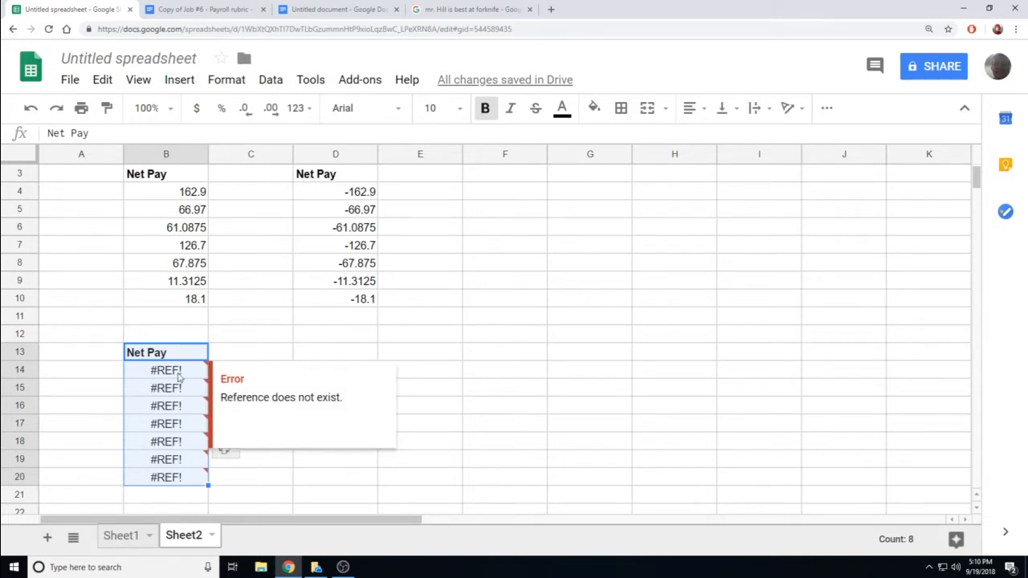
click(119, 376)
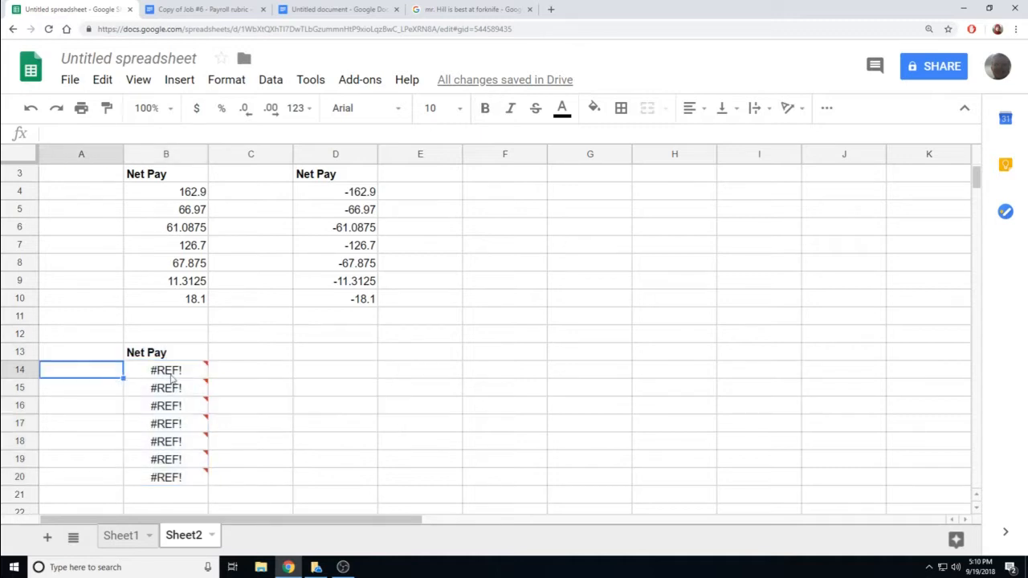
click(171, 378)
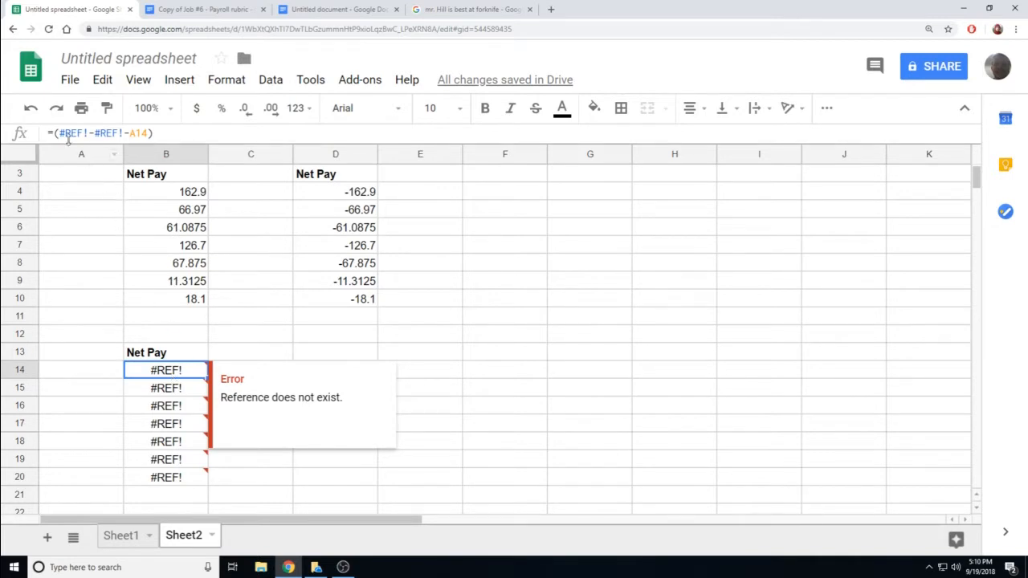
drag(60, 133, 126, 133)
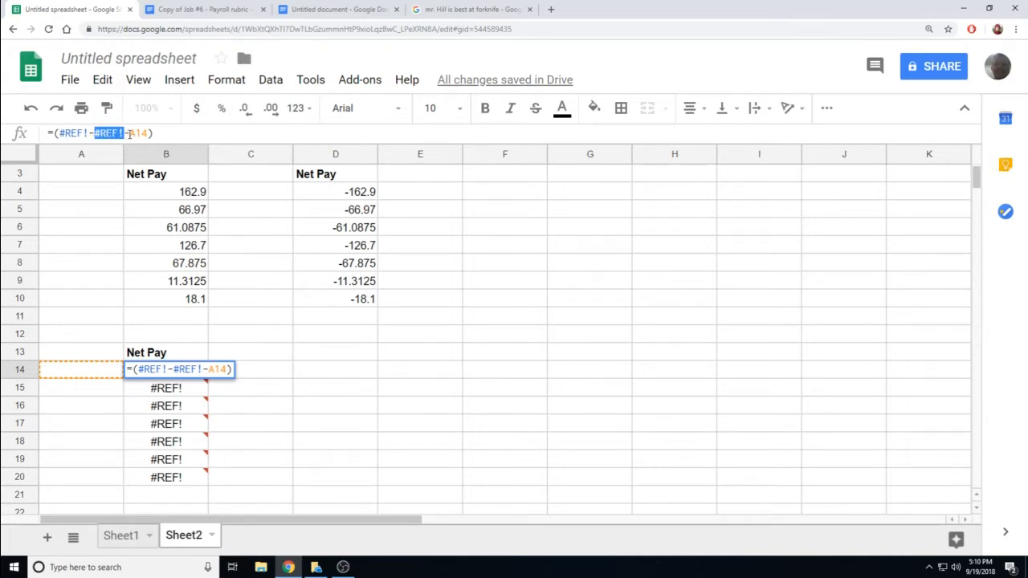
drag(128, 133, 152, 137)
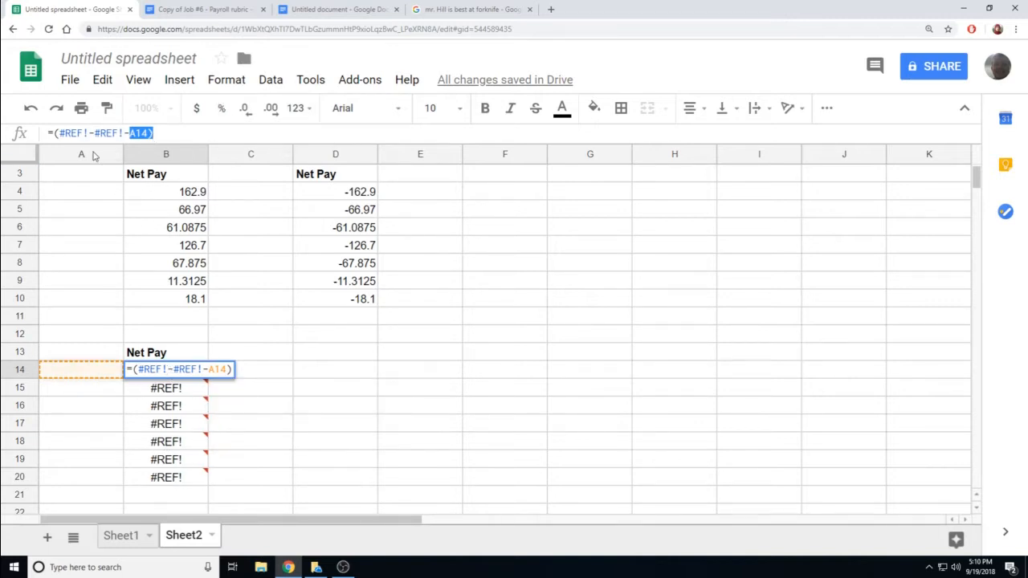
click(92, 155)
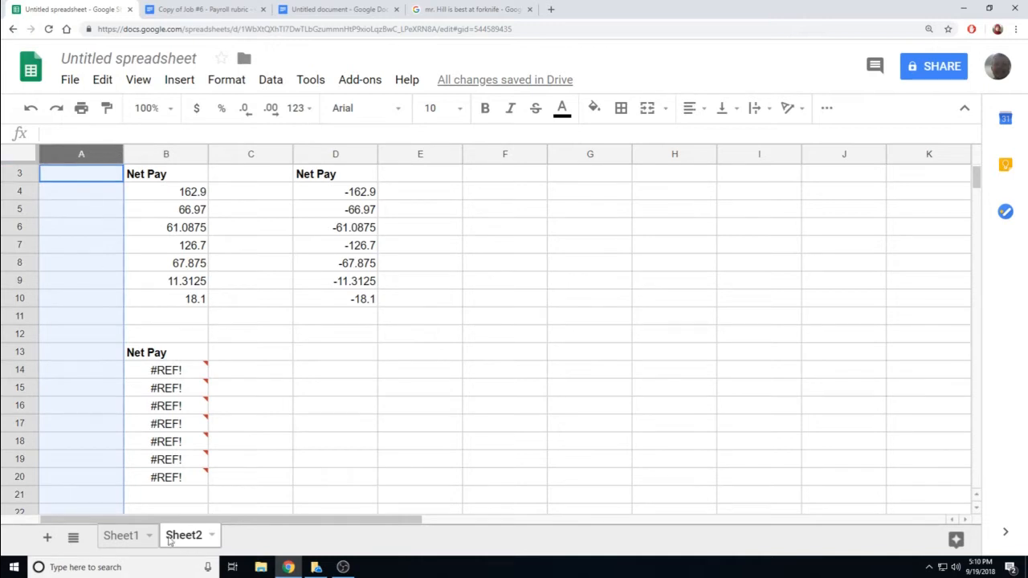
click(125, 537)
click(686, 425)
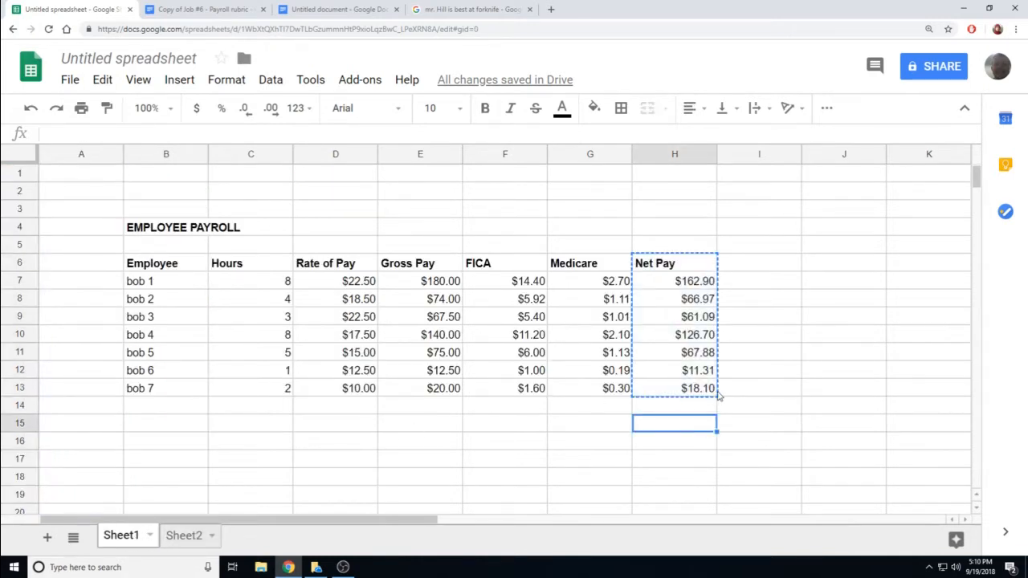
click(714, 391)
drag(717, 395, 718, 410)
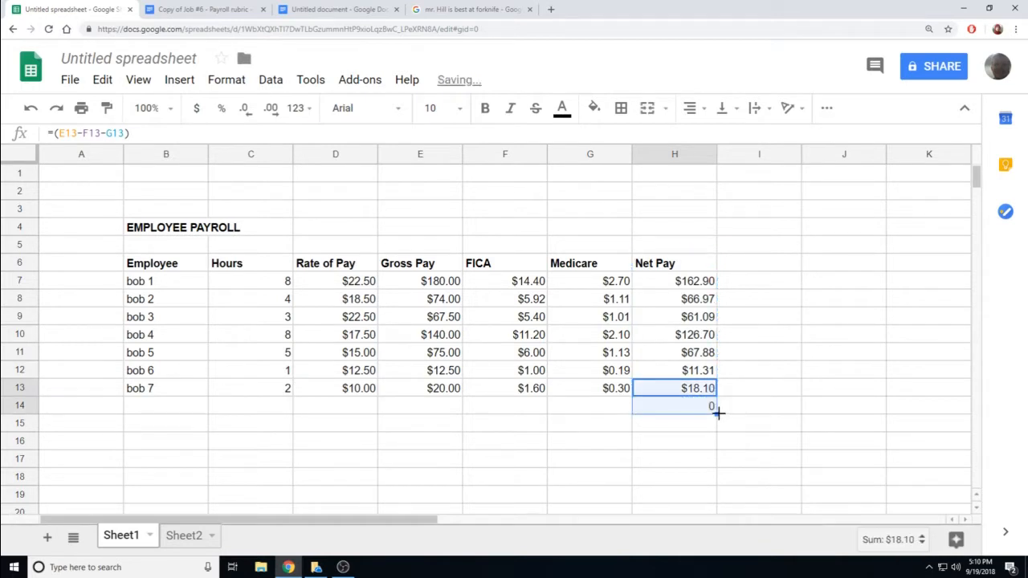
key(ctrl+z)
click(170, 536)
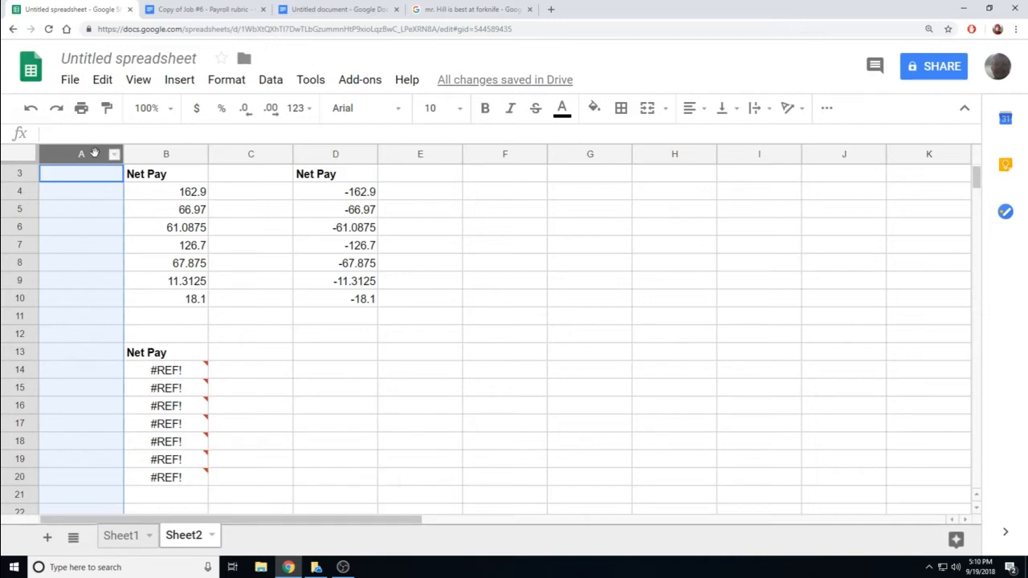
- Delete the broken #REF! Net Pay block in B13:B20
mouse_move(158, 370)
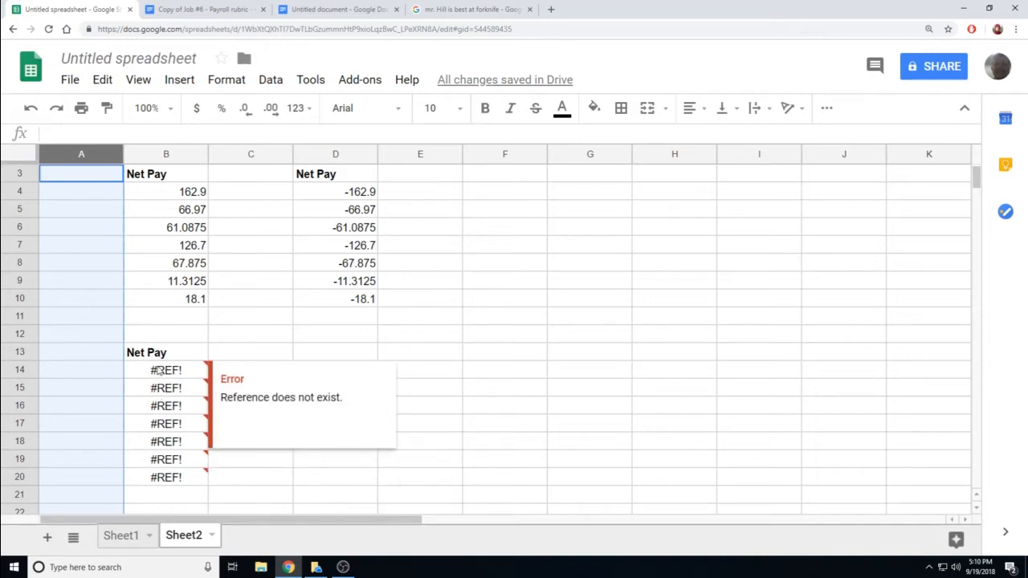
drag(151, 352, 193, 478)
key(Delete)
click(340, 408)
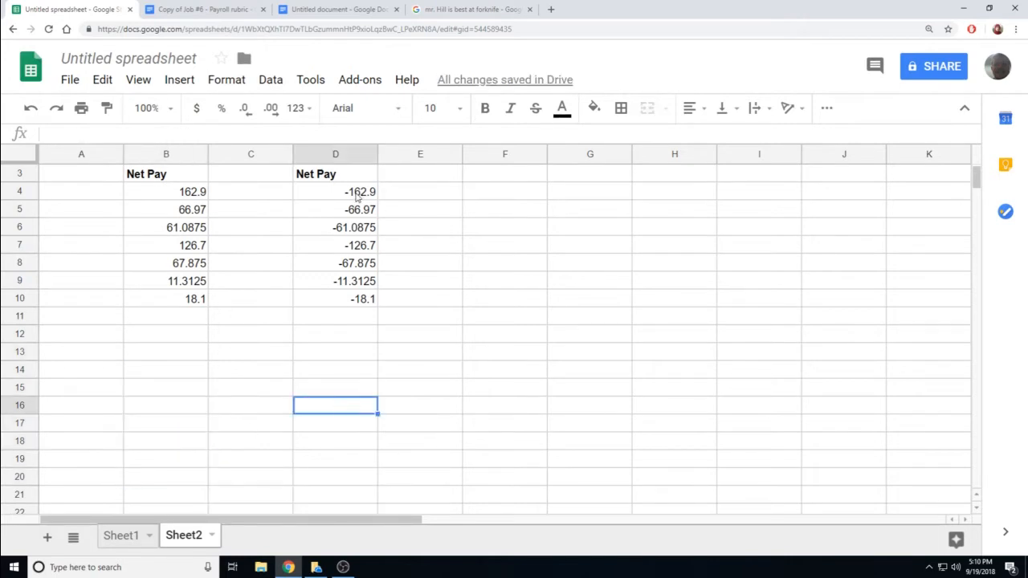
- Clear the negative Net Pay formulas in D3:D10
click(358, 196)
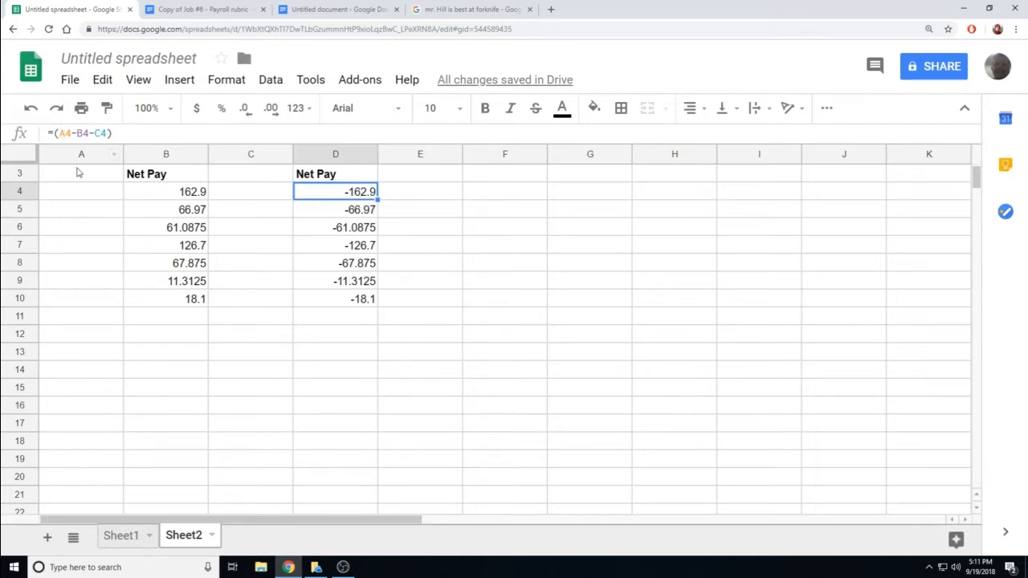
click(82, 198)
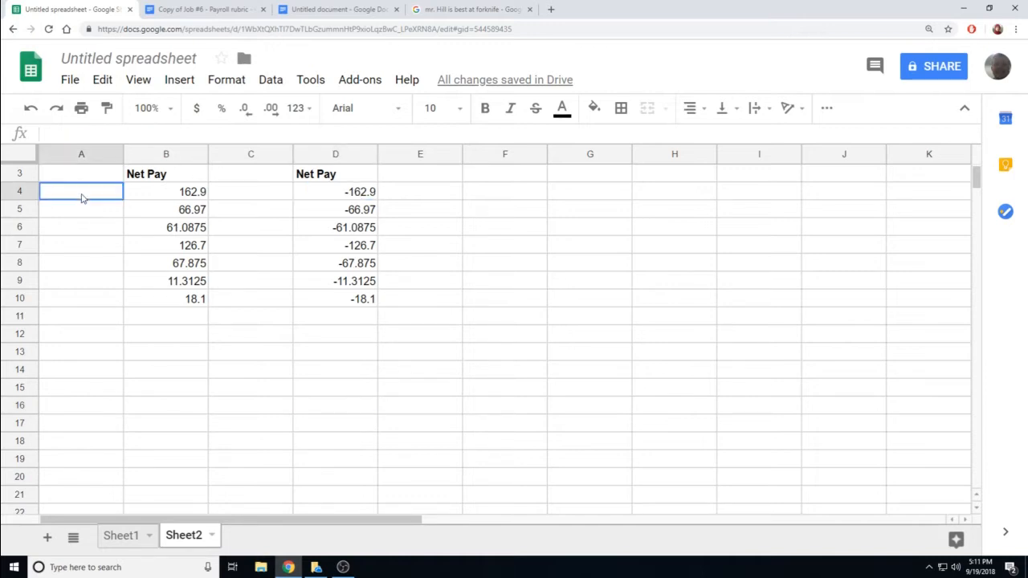
click(342, 199)
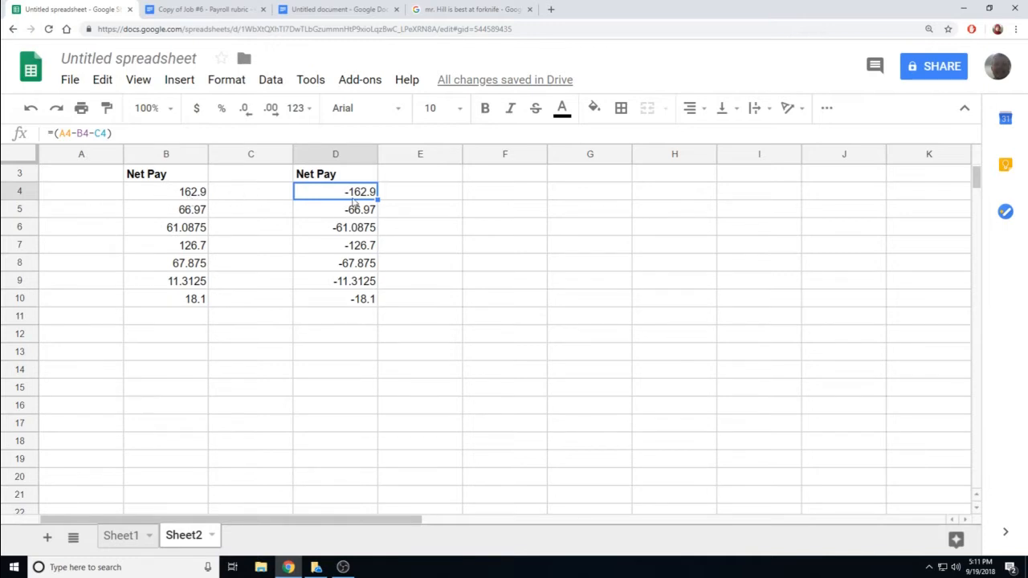
click(350, 176)
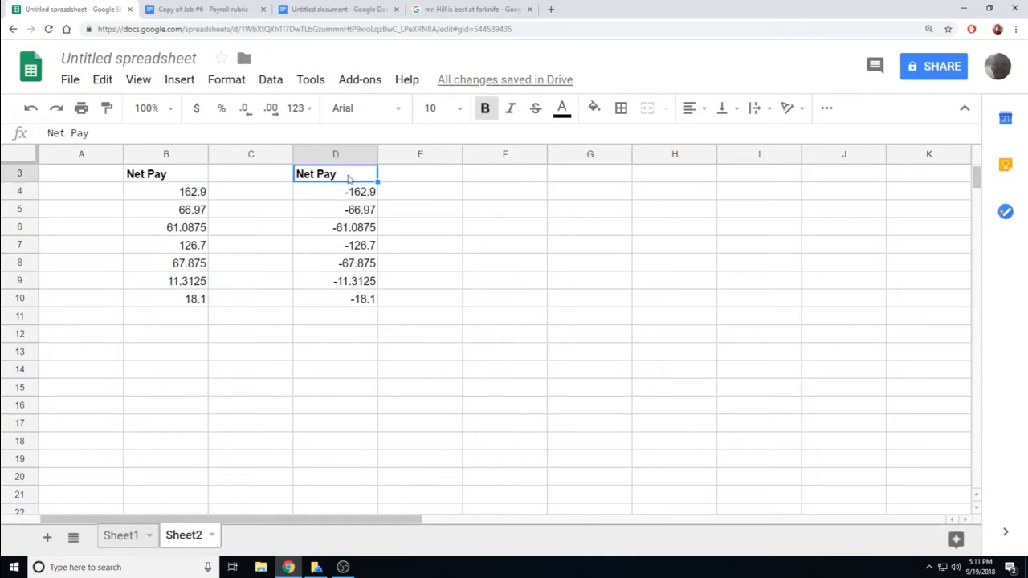
click(363, 303)
shift+click(345, 182)
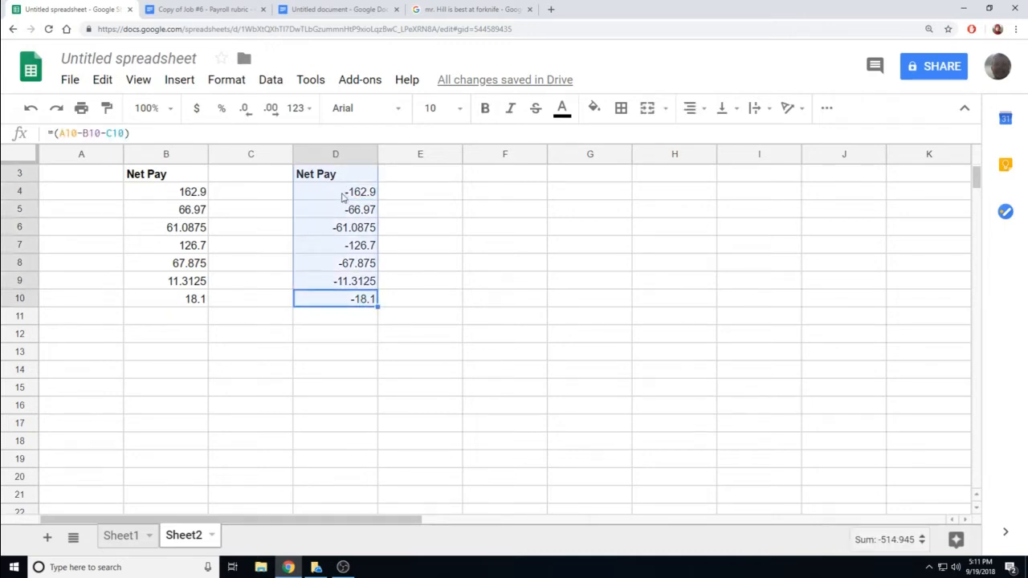
key(Delete)
- Paste the copied Net Pay column at I4 on Sheet2 as a trial
click(687, 191)
right_click(756, 191)
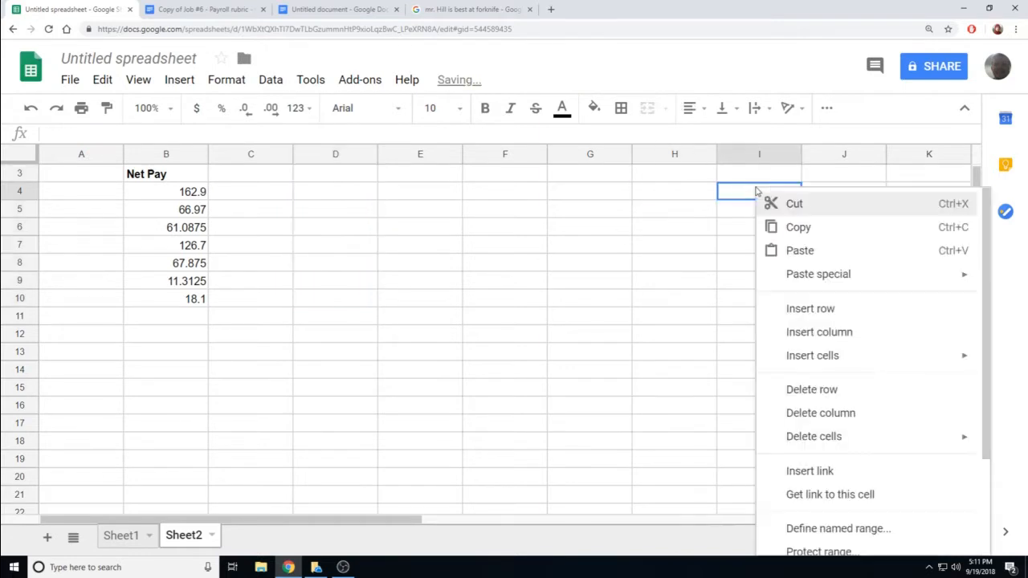
mouse_move(798, 275)
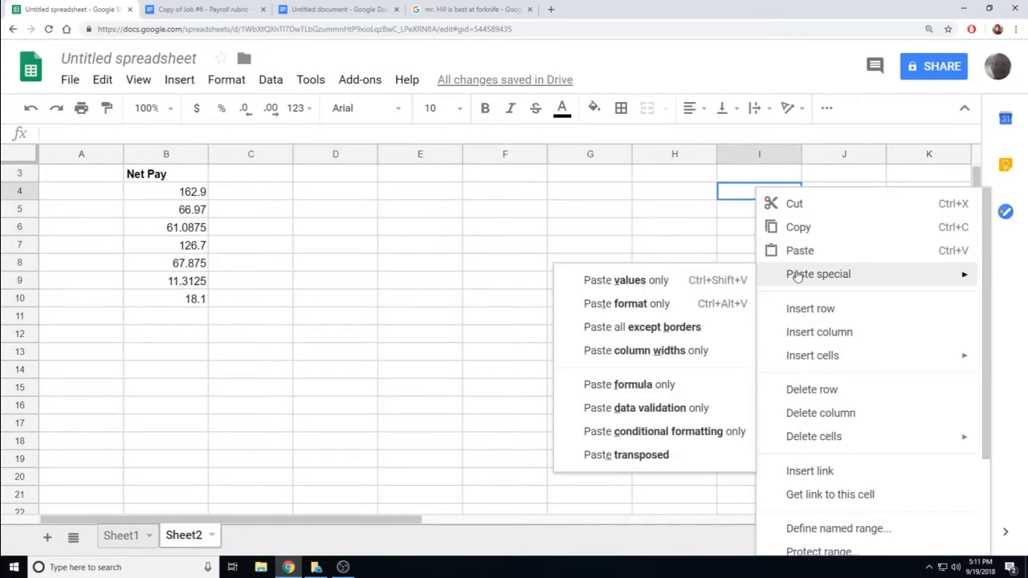
click(800, 251)
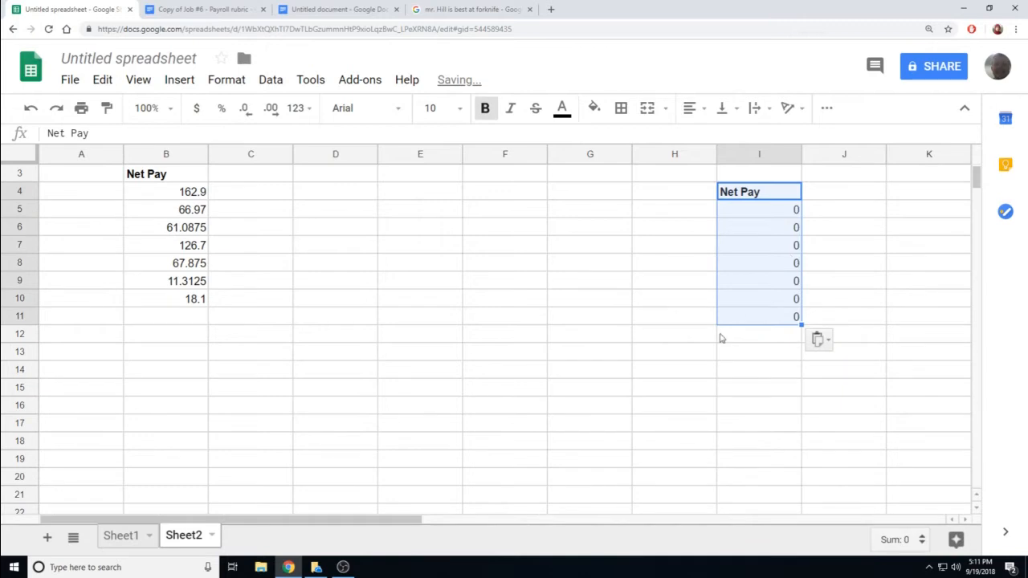
- Clear the failed I4:I11 paste of zeros and return to Sheet1
click(711, 350)
click(778, 216)
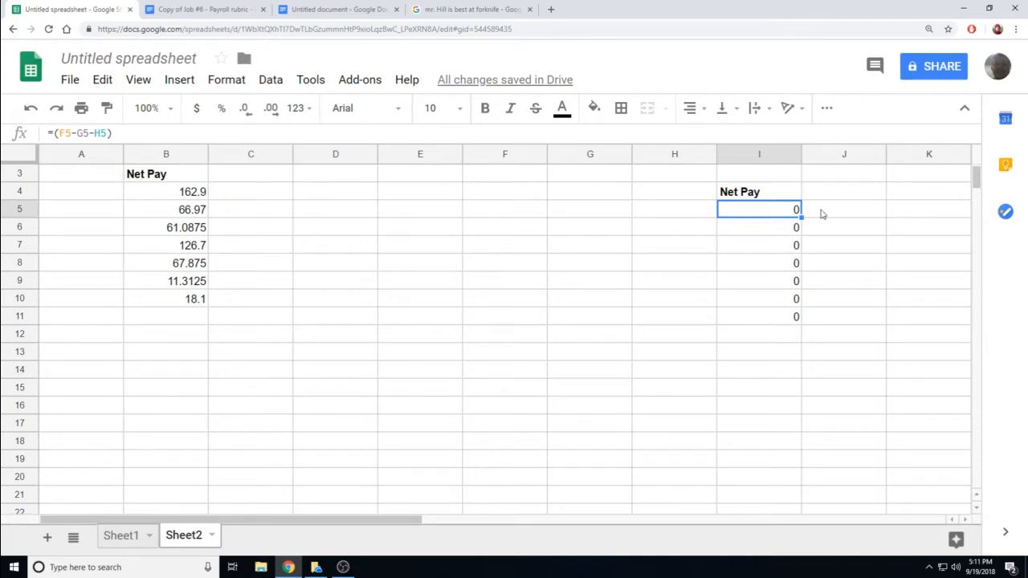
drag(773, 200, 786, 319)
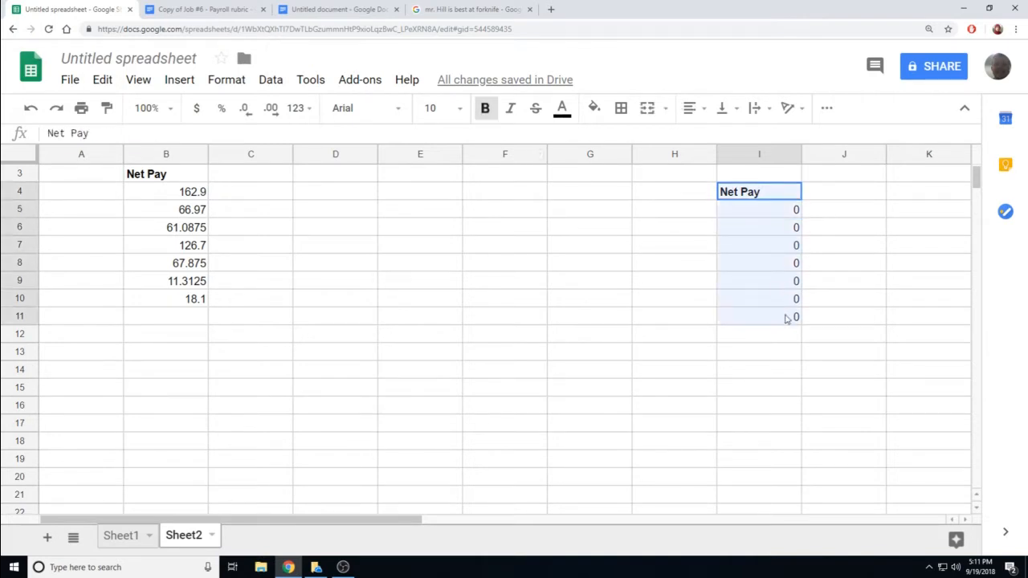
key(Delete)
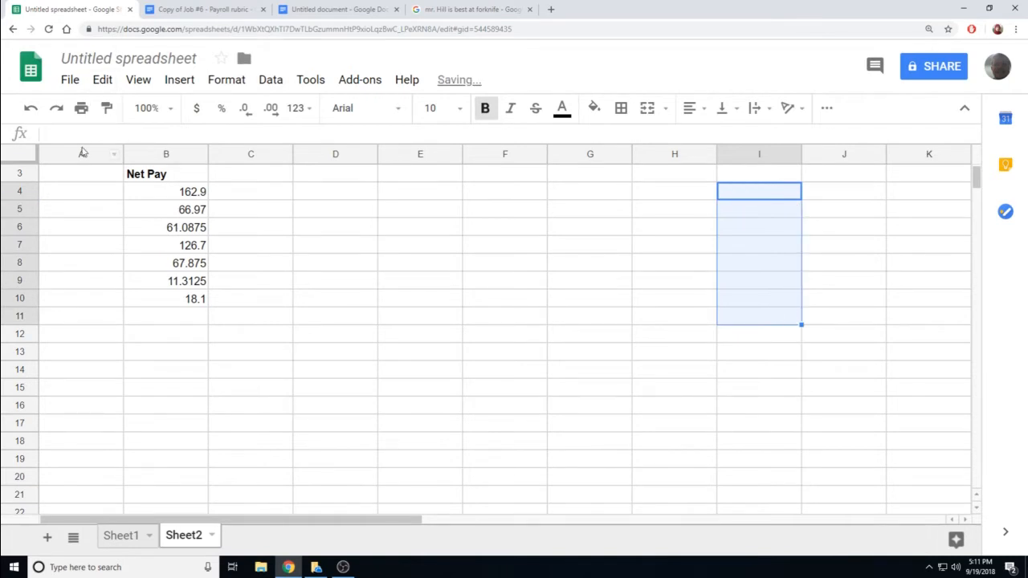
click(427, 336)
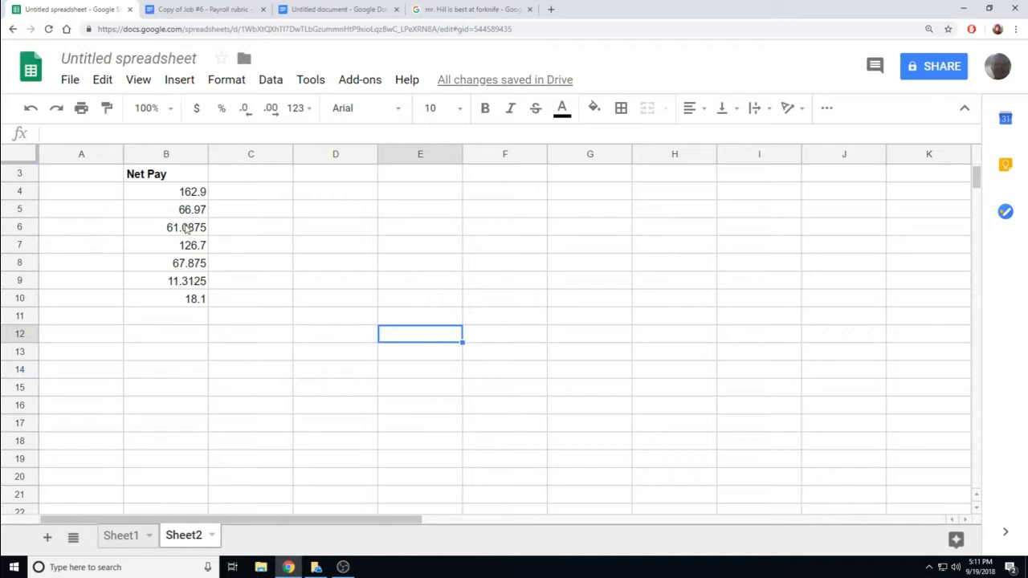
click(139, 539)
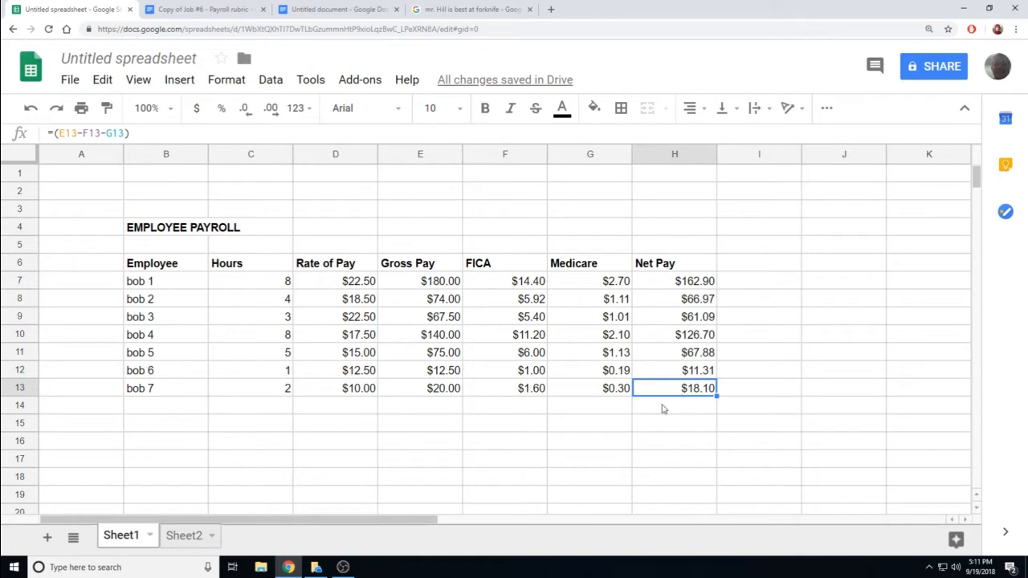
click(177, 535)
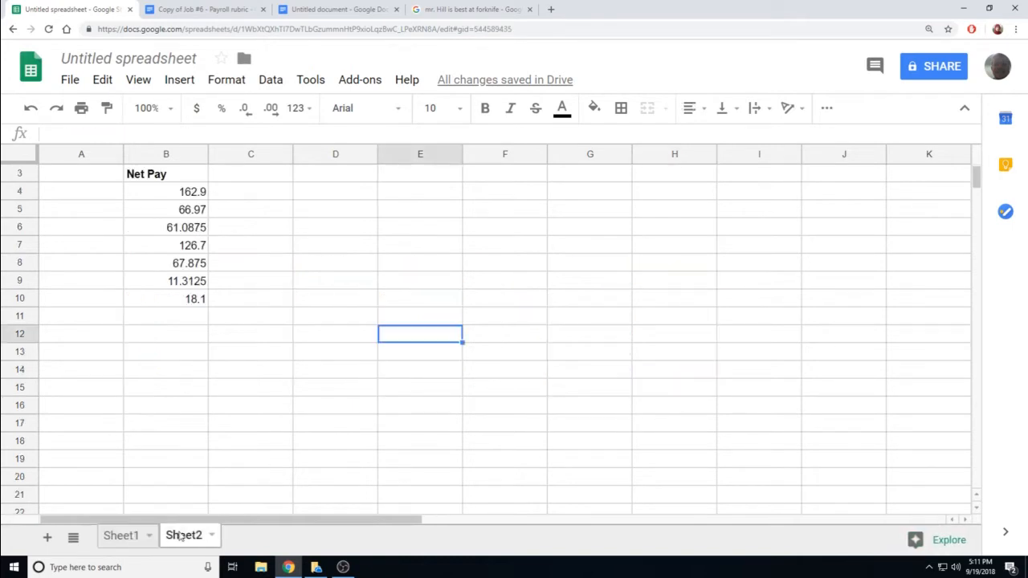
click(804, 353)
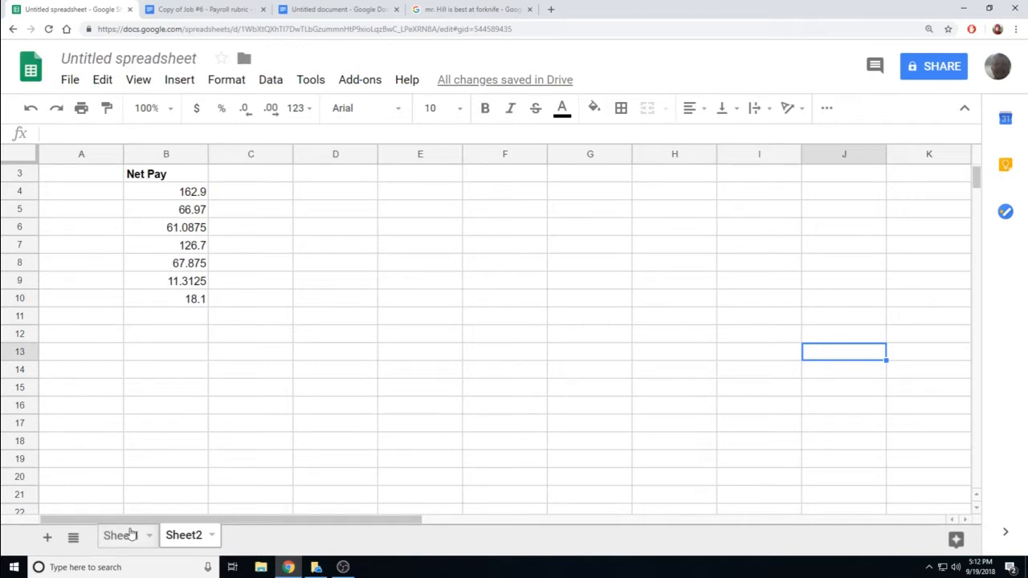
click(127, 538)
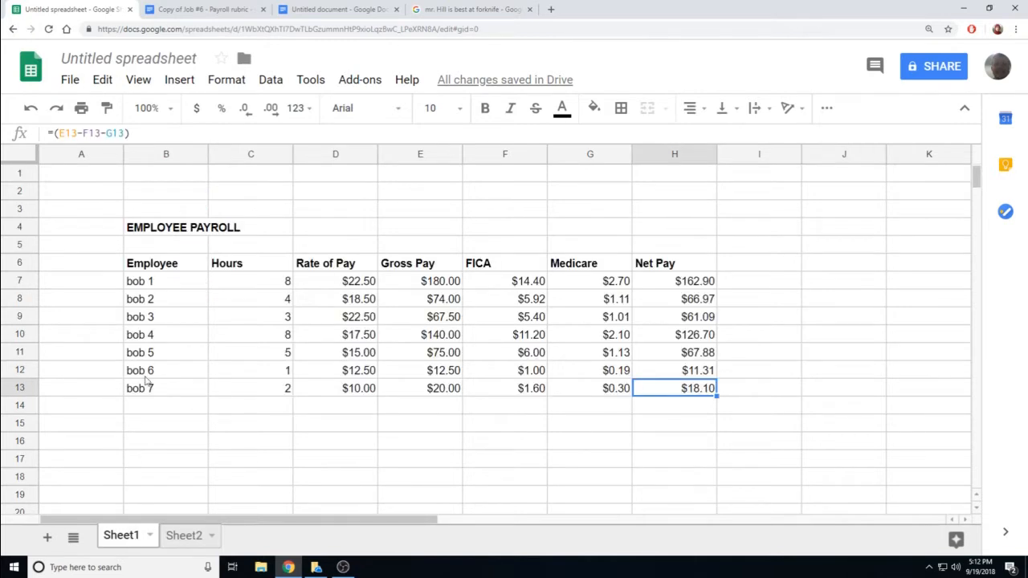
click(158, 268)
- Copy the Employee header and names bob 1 to bob 7 from Sheet1
drag(159, 267, 159, 392)
right_click(169, 310)
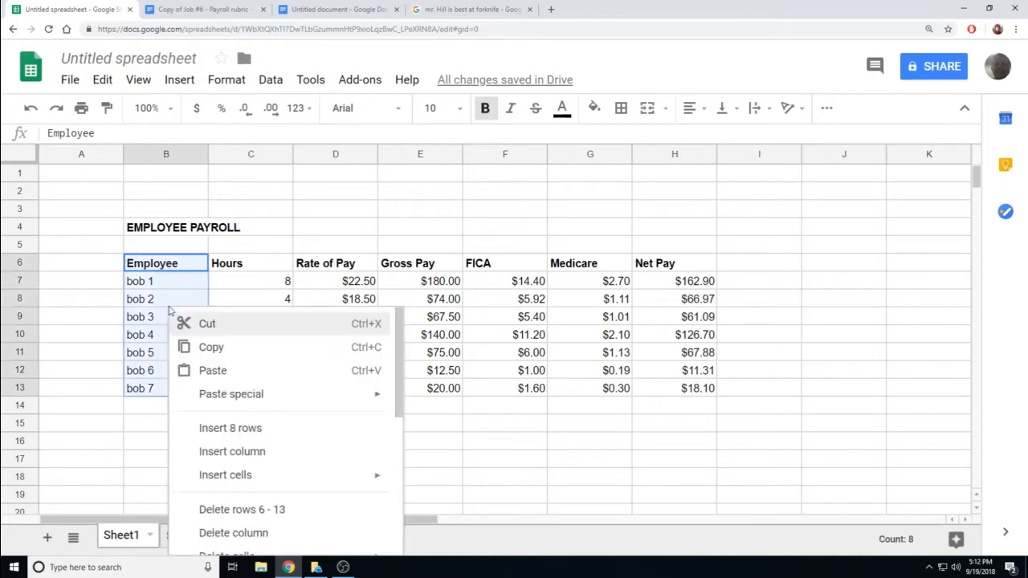
click(203, 347)
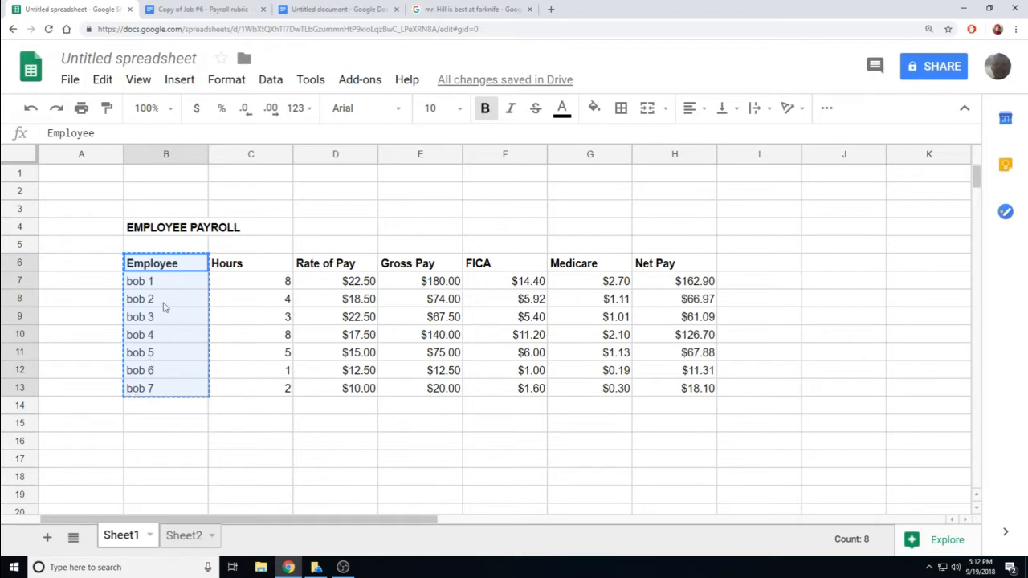
- Paste the Employee names into A3:A10 on Sheet2 and check them down to bob 7
click(176, 537)
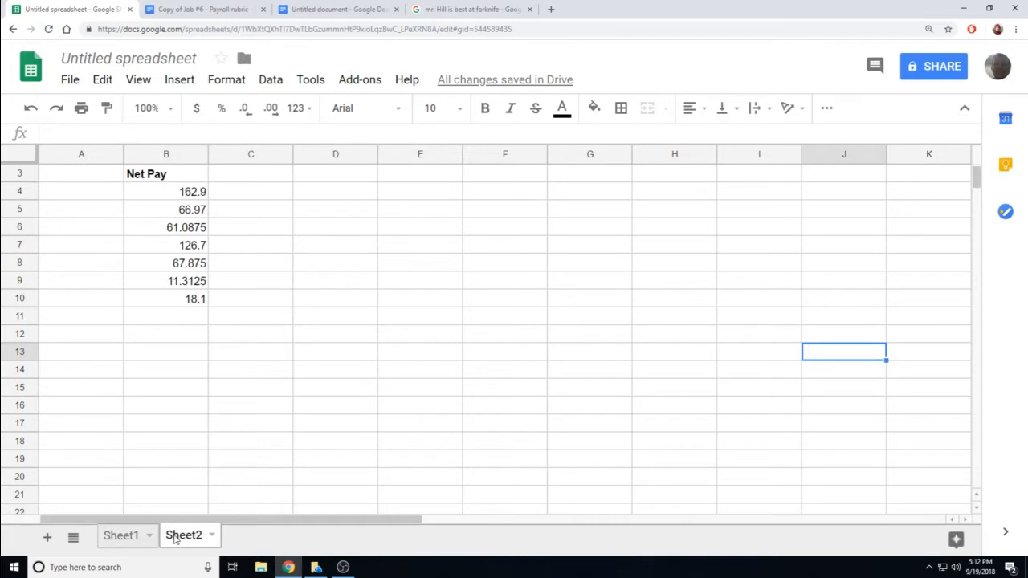
click(76, 178)
right_click(76, 178)
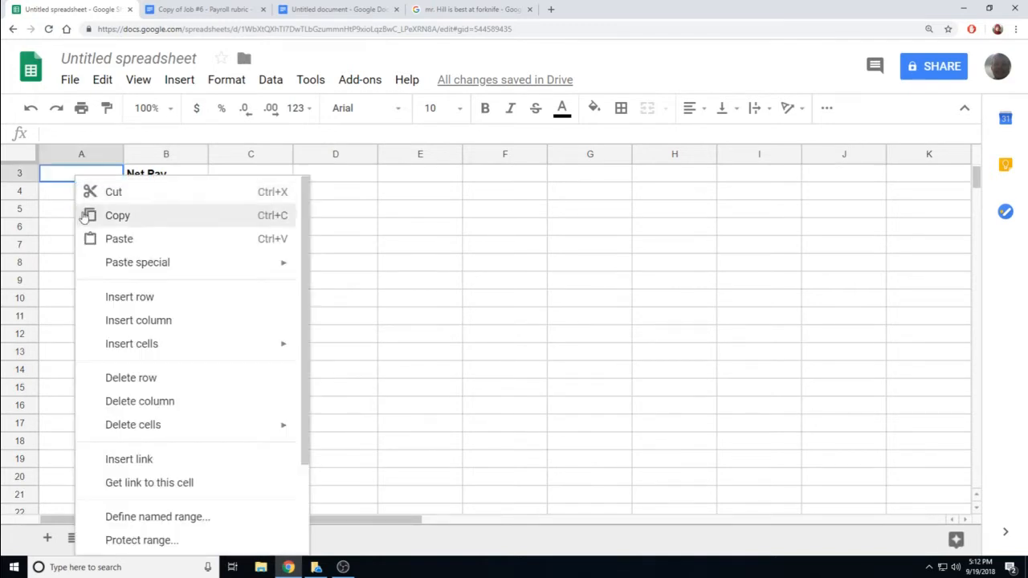
click(110, 243)
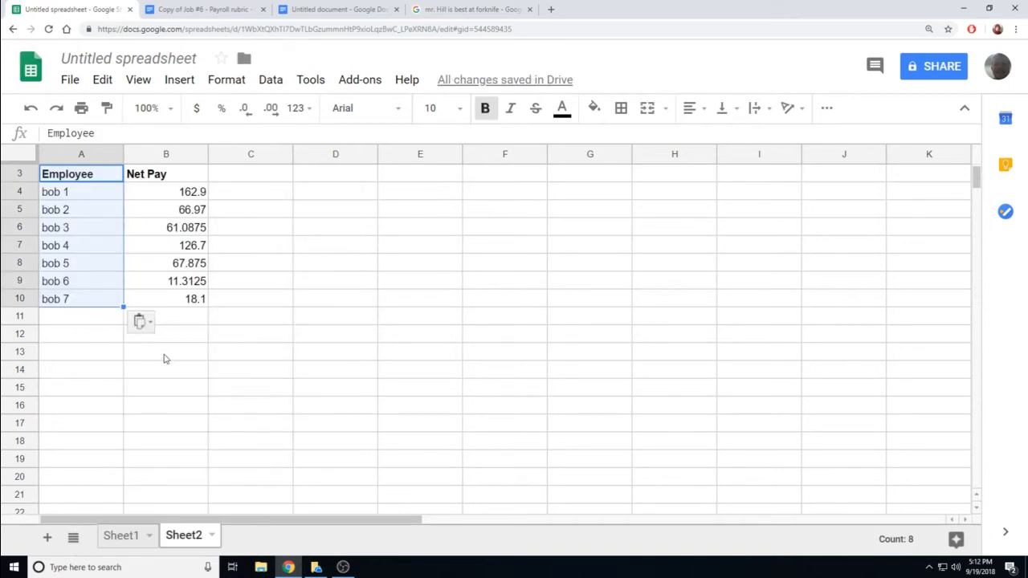
click(105, 427)
click(80, 196)
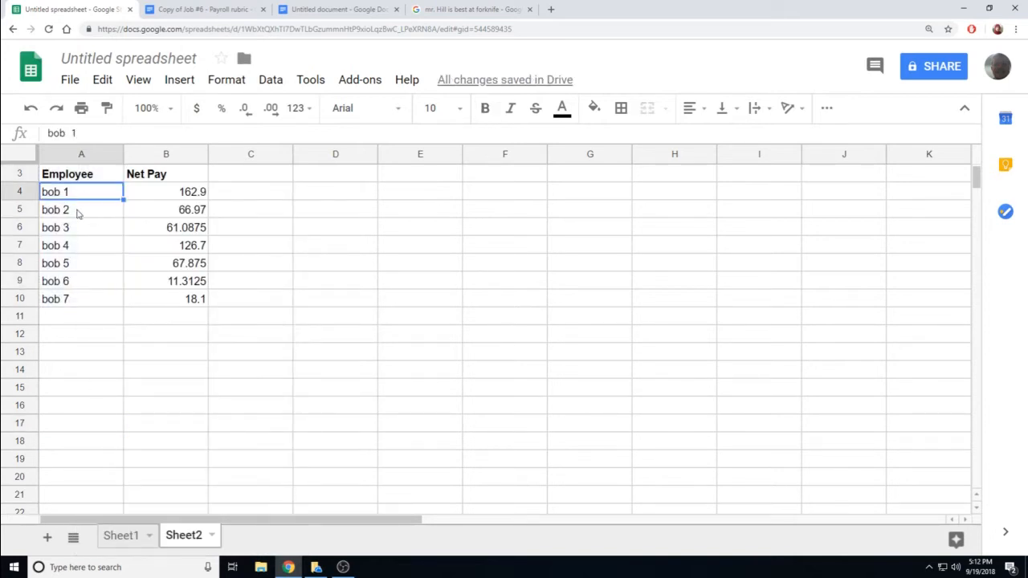
key(Down)
key(Down)
key(Down)
key(Down)
key(Down)
key(Down)
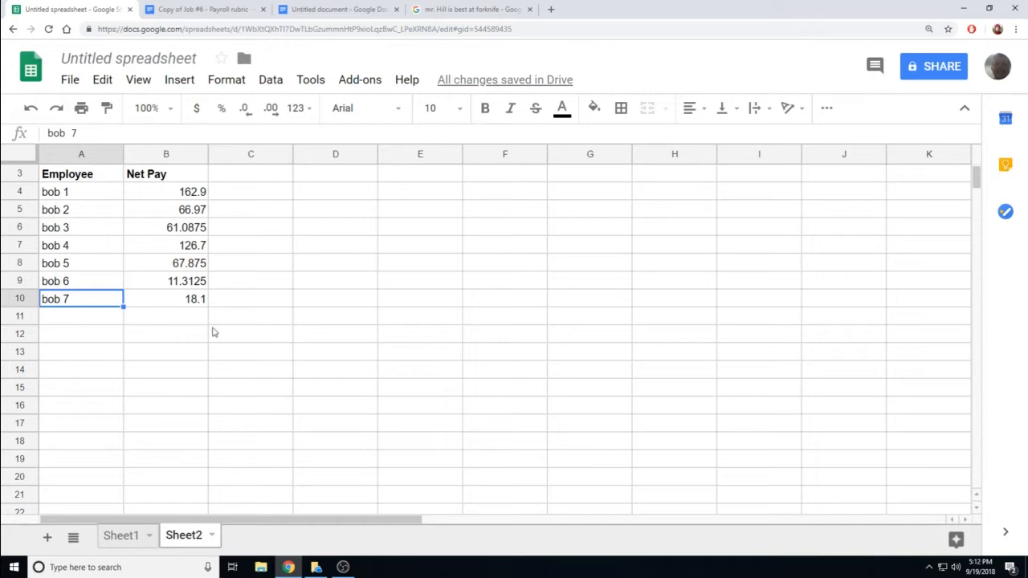
- Insert a column chart of Net Pay vs. Employee and place it right of columns A–B
click(179, 81)
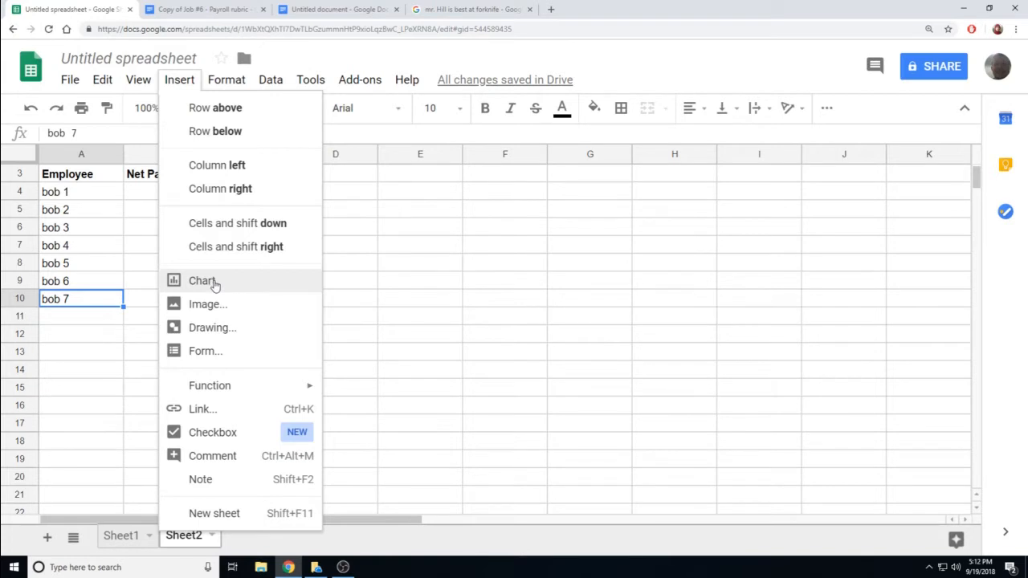
click(214, 283)
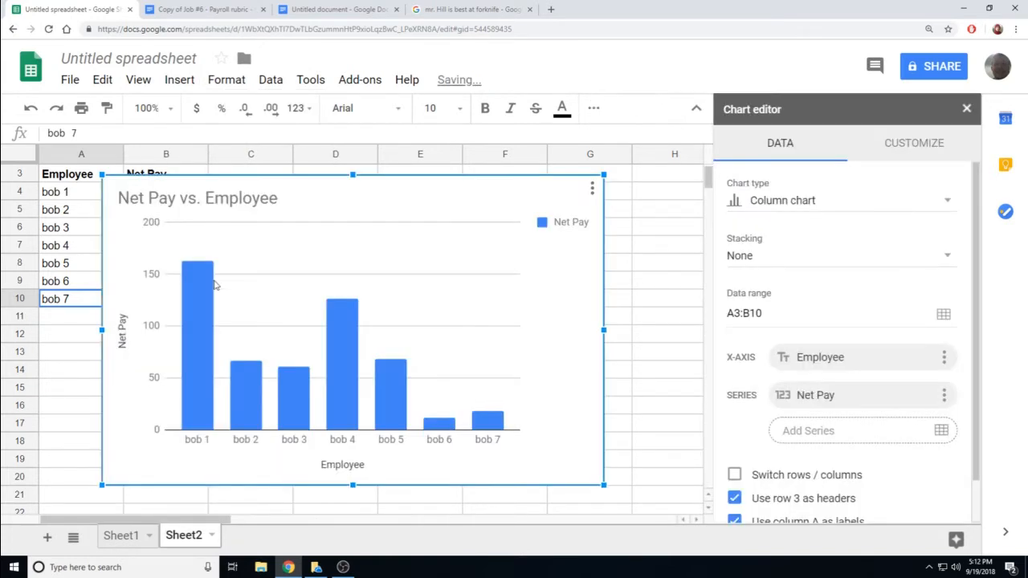
drag(284, 193, 414, 210)
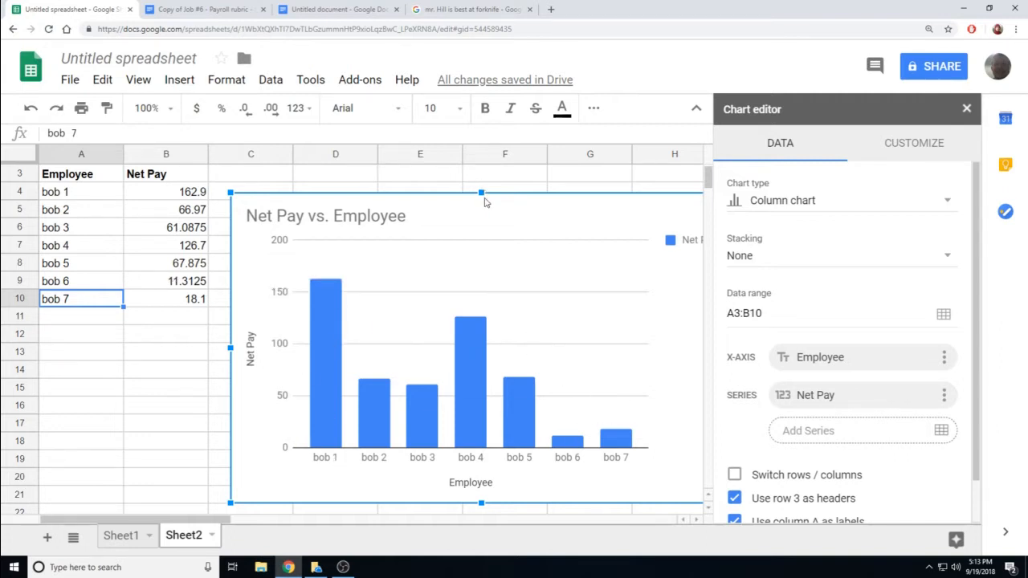
drag(493, 202, 456, 193)
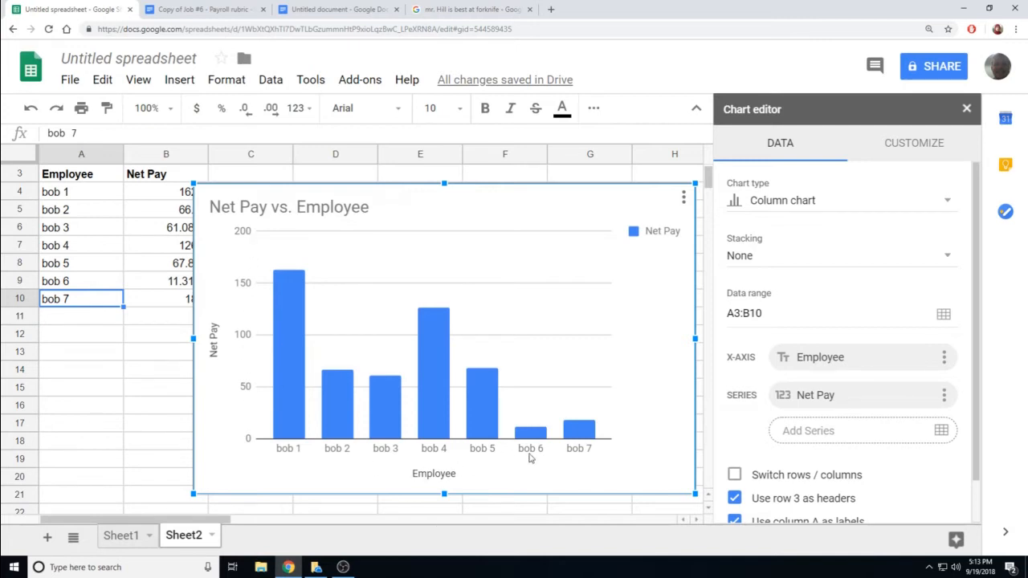
drag(414, 273, 467, 251)
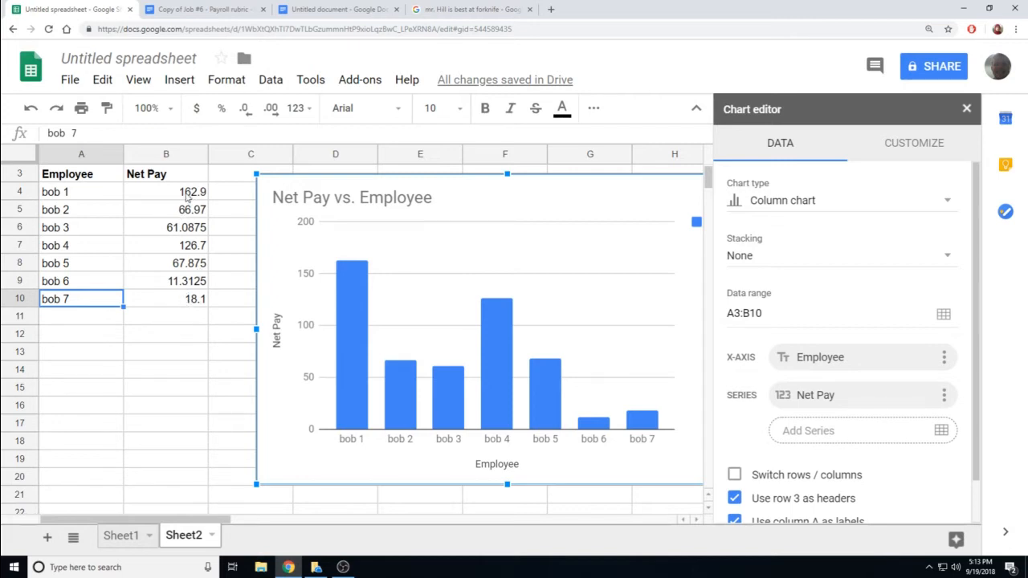
drag(186, 196, 192, 302)
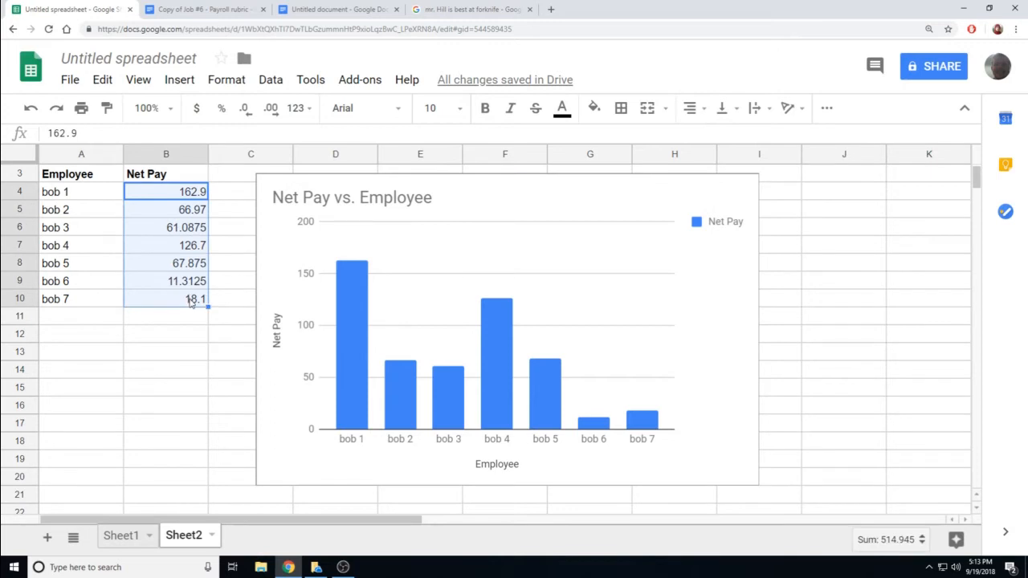
- Format Net Pay values B4:B10 as dollar currency, undoing and reapplying it once
click(198, 111)
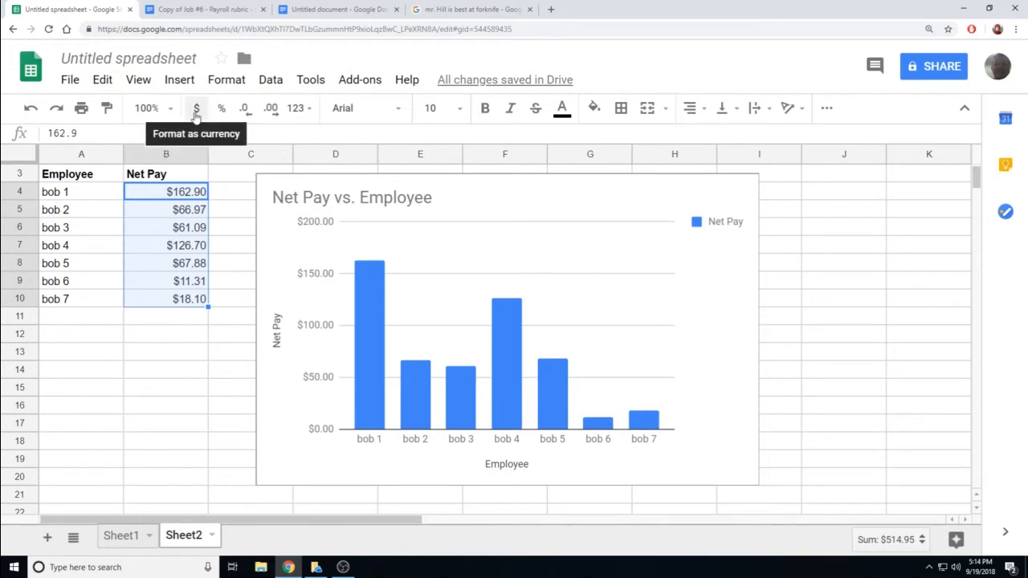
click(167, 375)
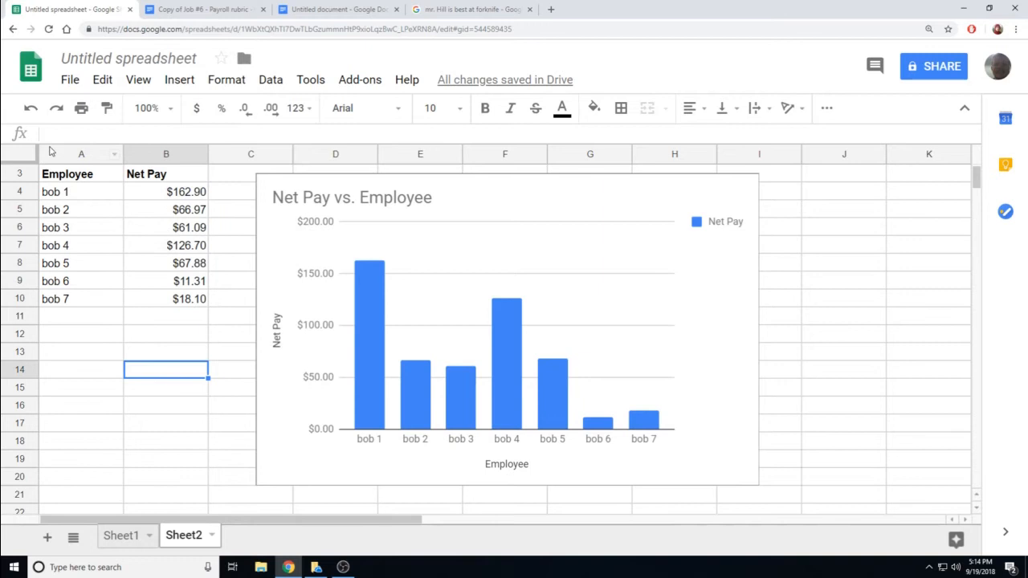
click(31, 111)
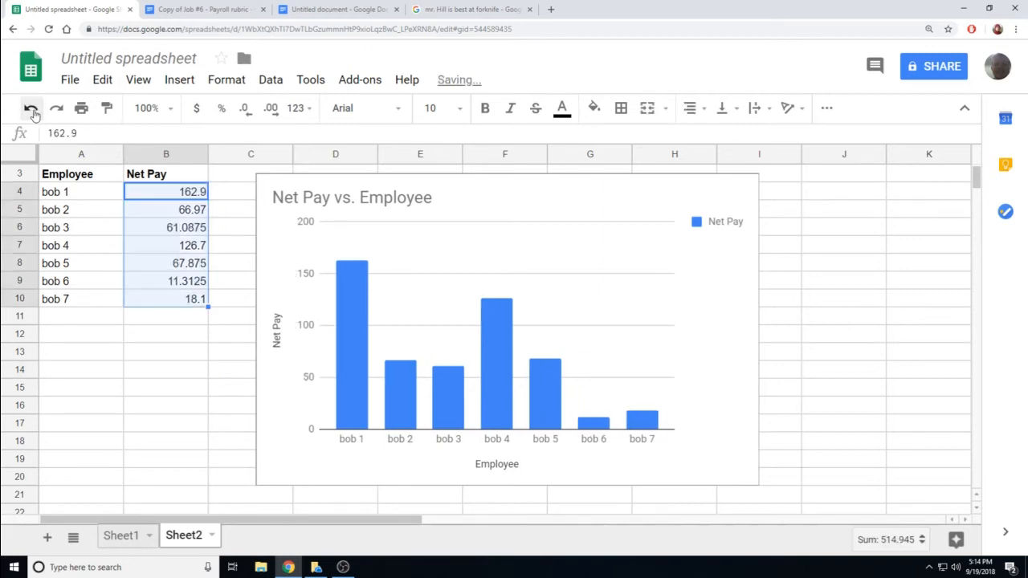
click(200, 368)
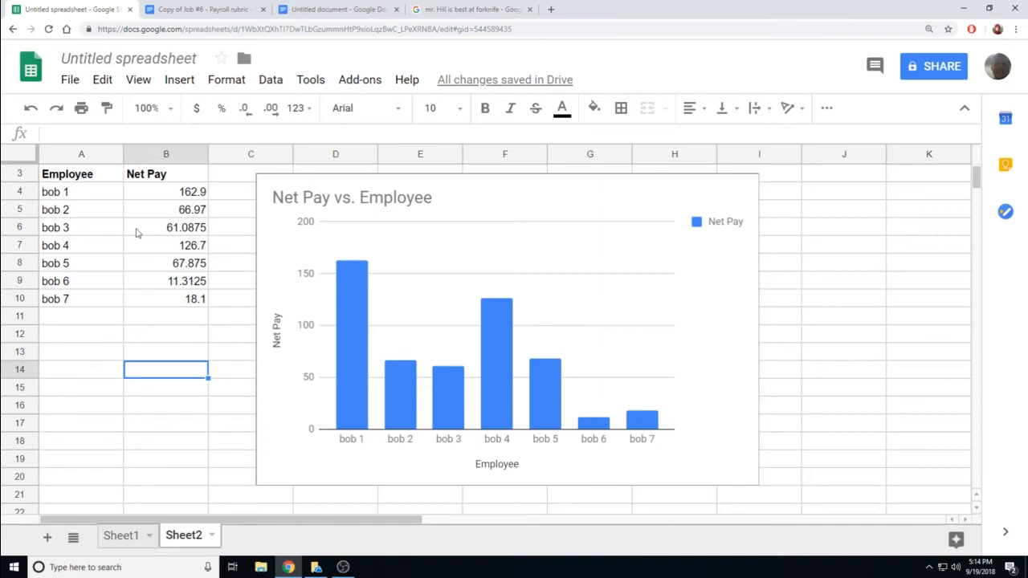
click(55, 111)
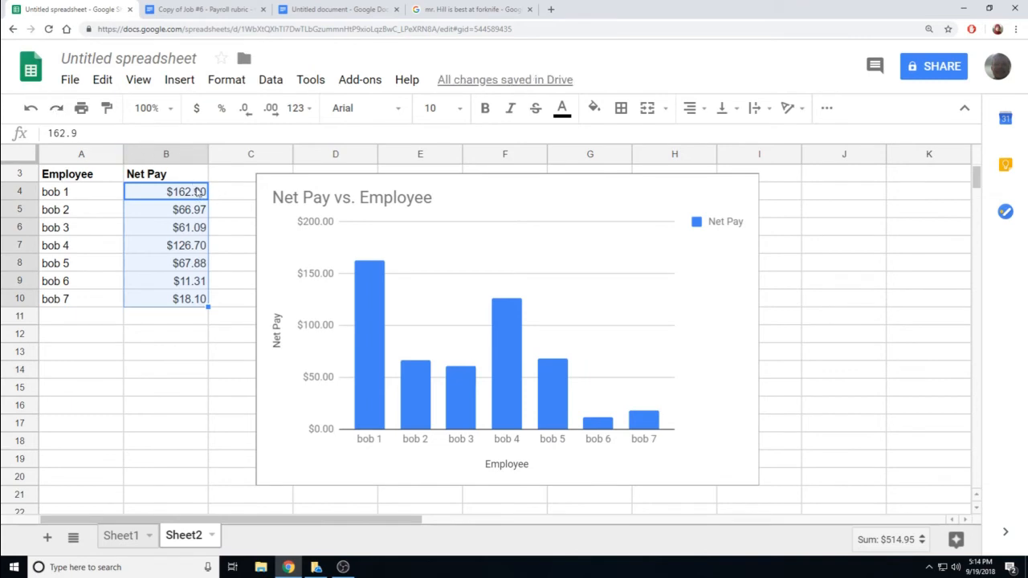
click(194, 357)
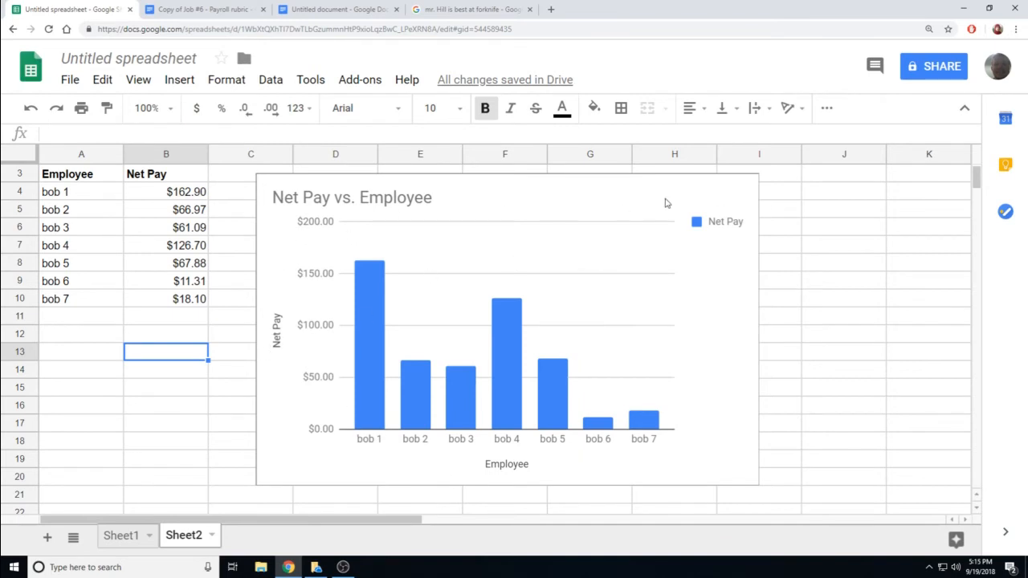
- In the chart editor, change the horizontal axis title from Employee to 'The union of Bob'
click(751, 202)
click(747, 187)
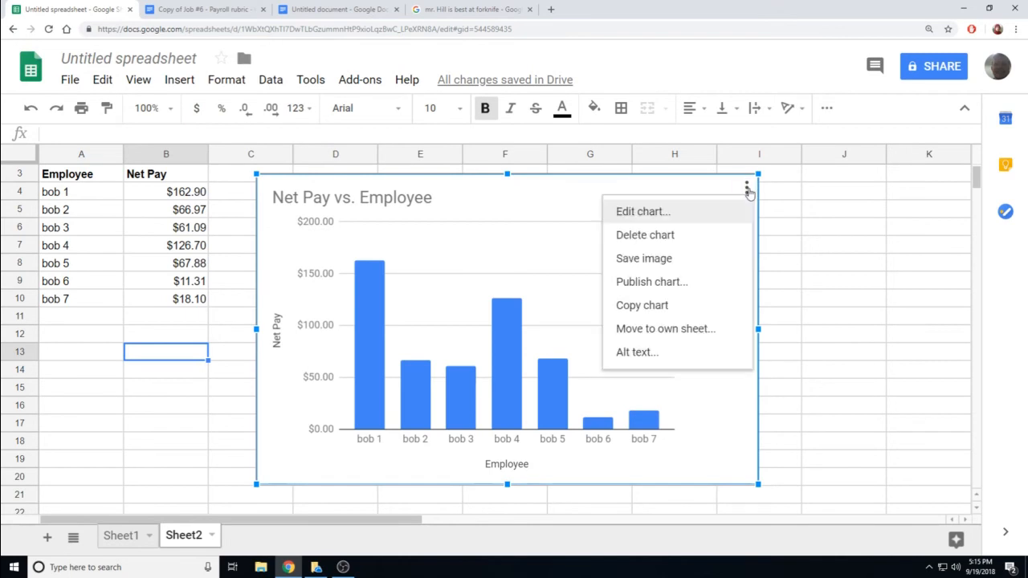
click(700, 212)
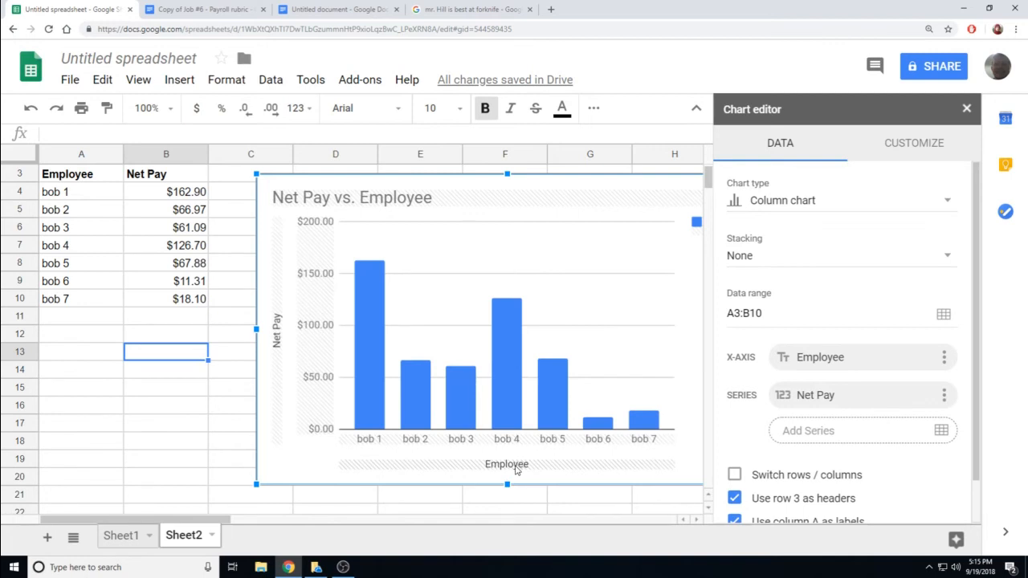
click(517, 469)
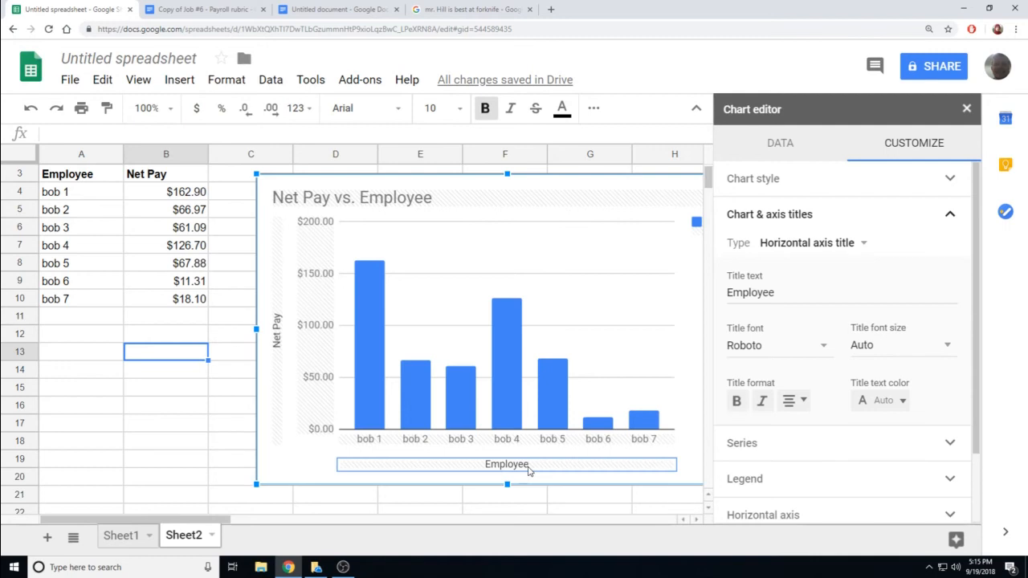
click(276, 344)
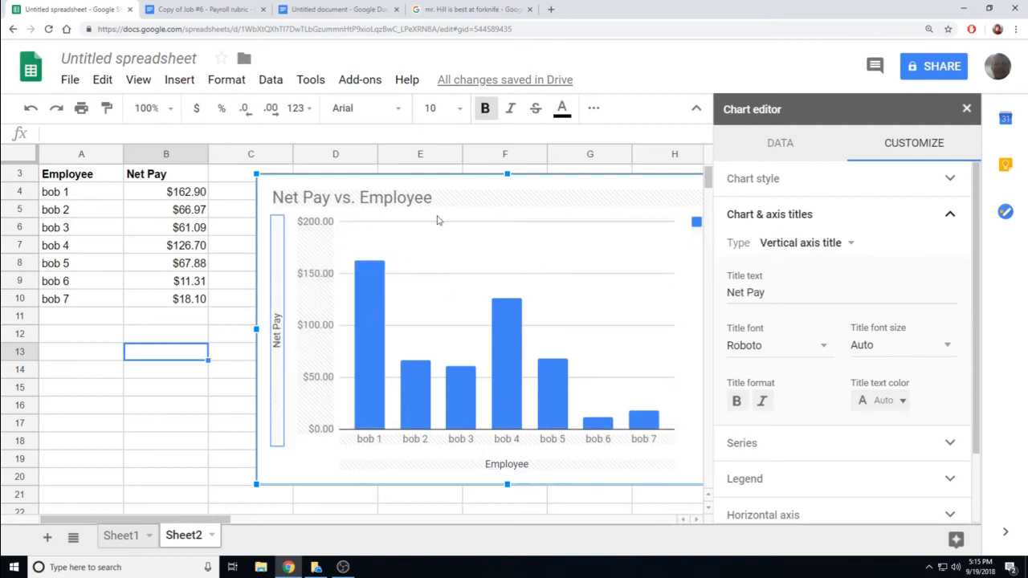
double_click(412, 197)
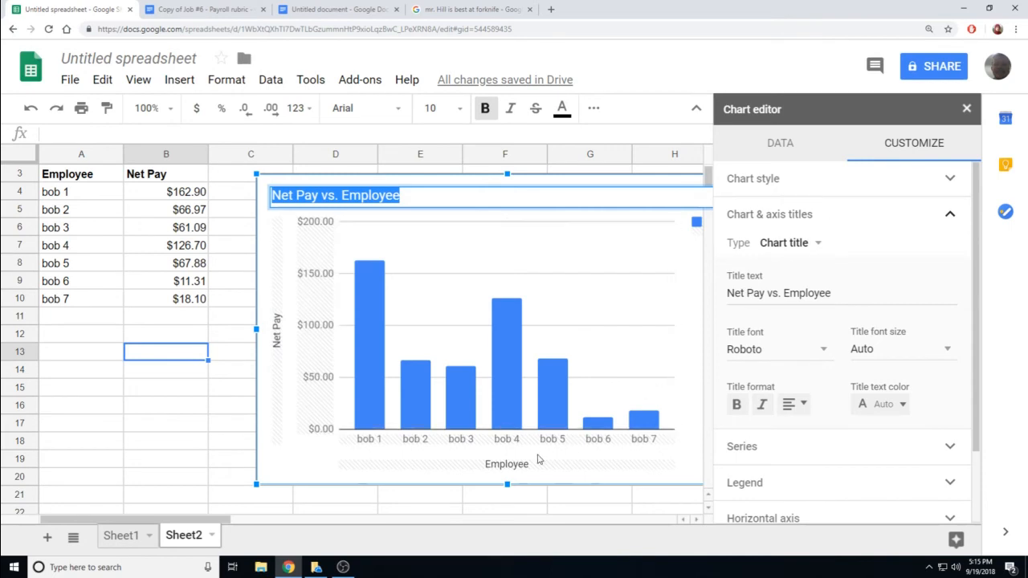
click(525, 464)
click(781, 296)
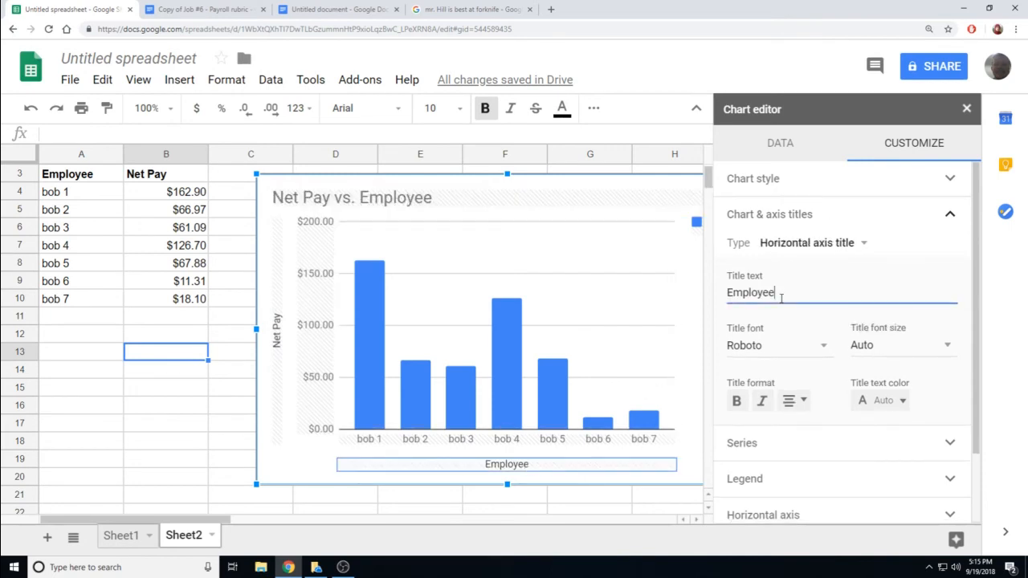
key(BackSpace)
key(BackSpace)
key(BackSpace)
key(BackSpace)
key(BackSpace)
key(BackSpace)
key(BackSpace)
key(BackSpace)
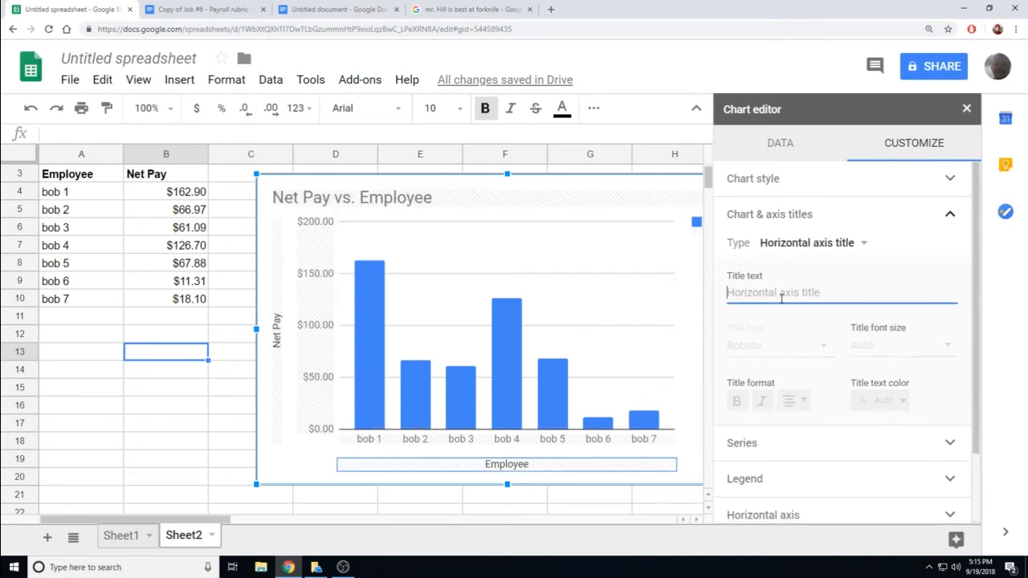
text(The un)
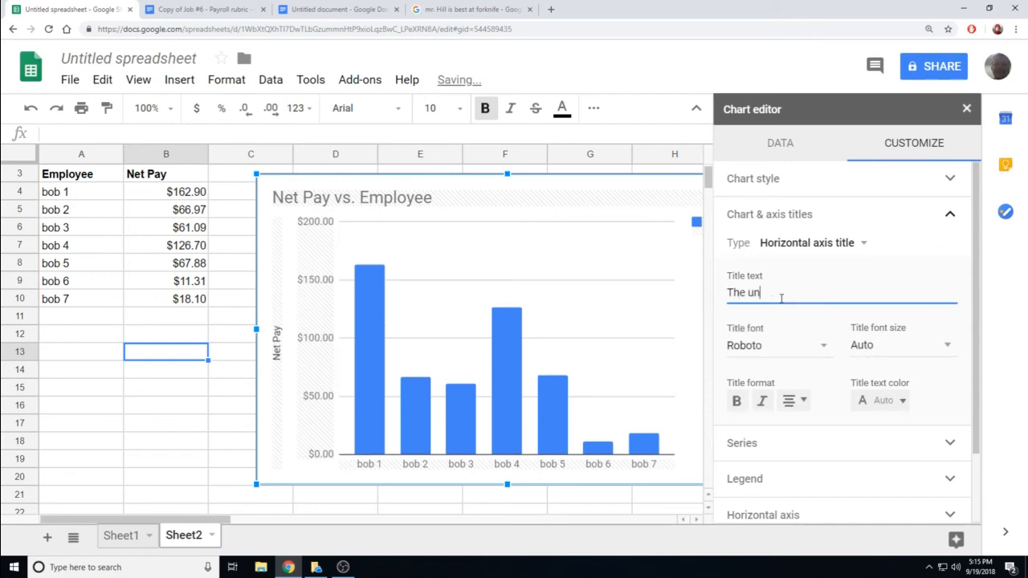
text(ion of Bob)
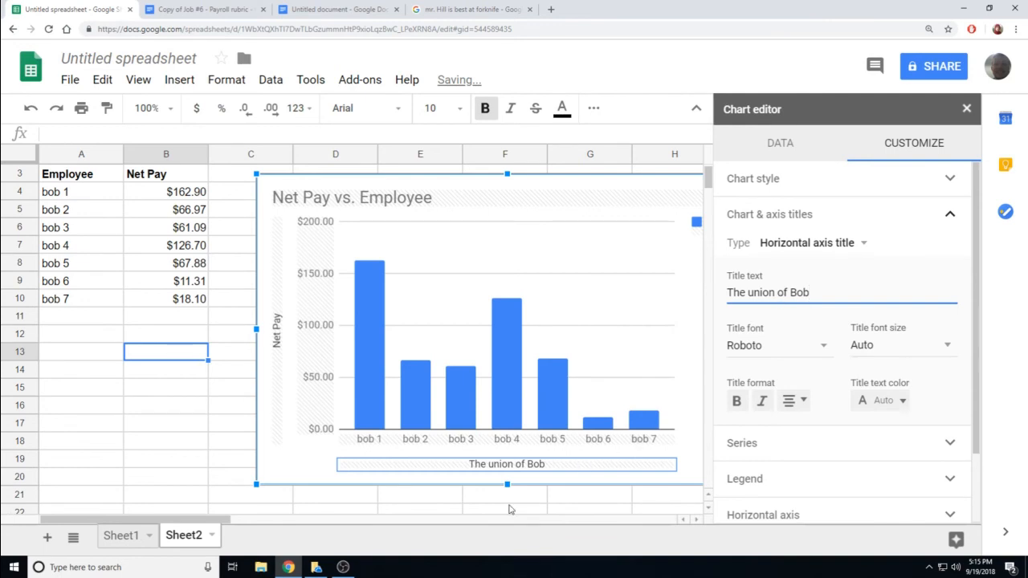
click(356, 197)
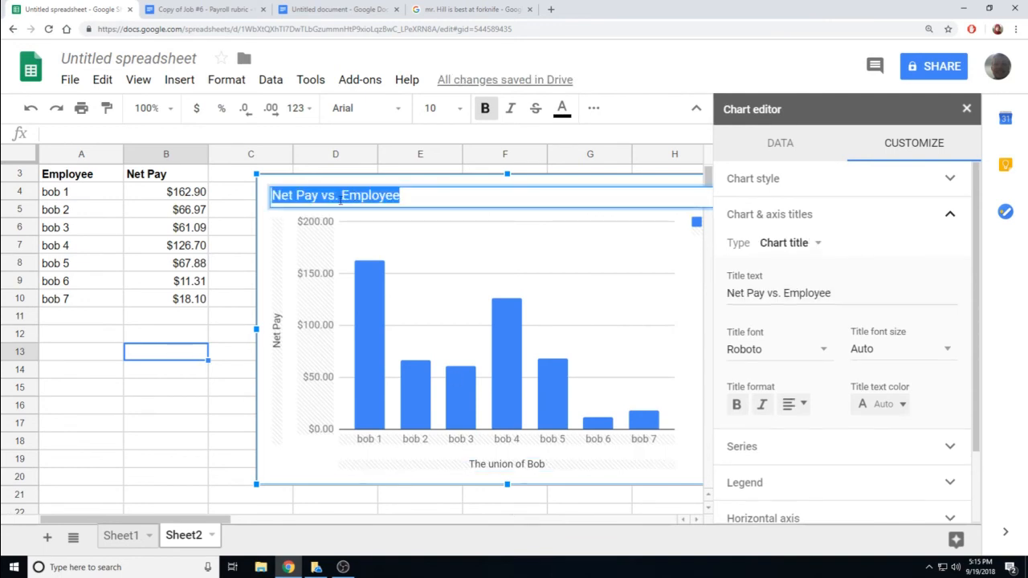
- Change the chart title to 'Net Pay for each Employee'
click(326, 199)
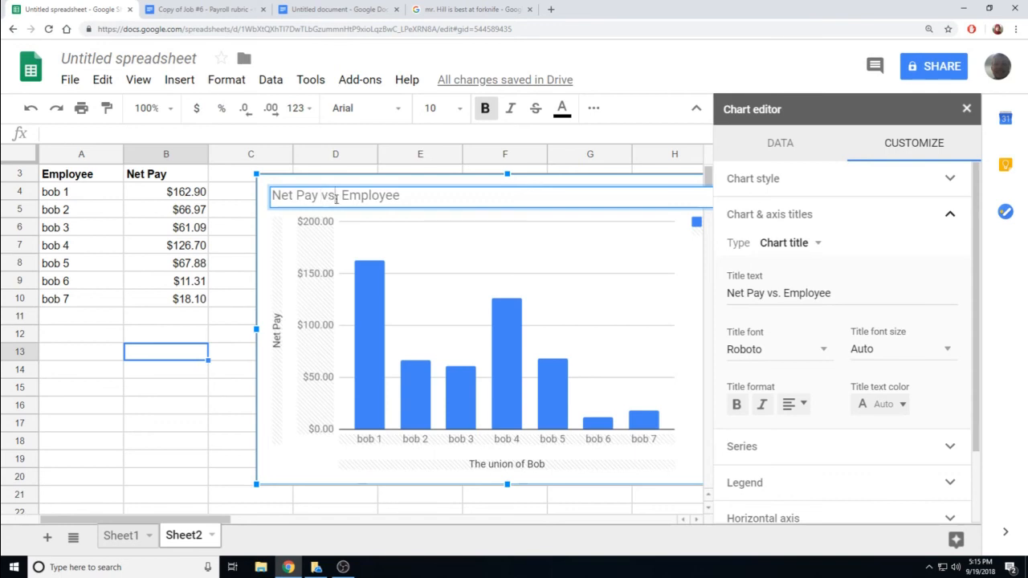
drag(336, 198, 323, 200)
text(for each)
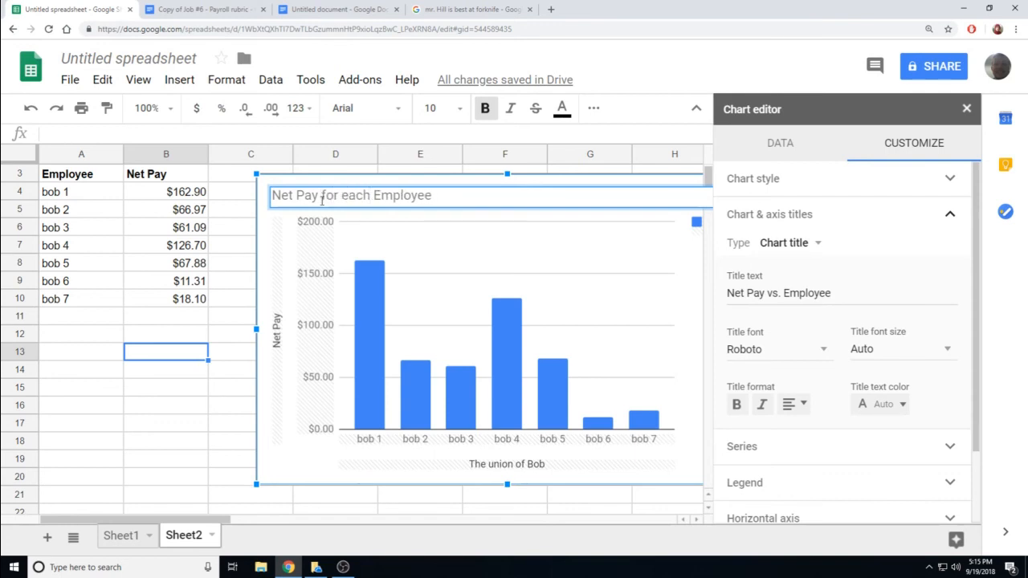
key(Return)
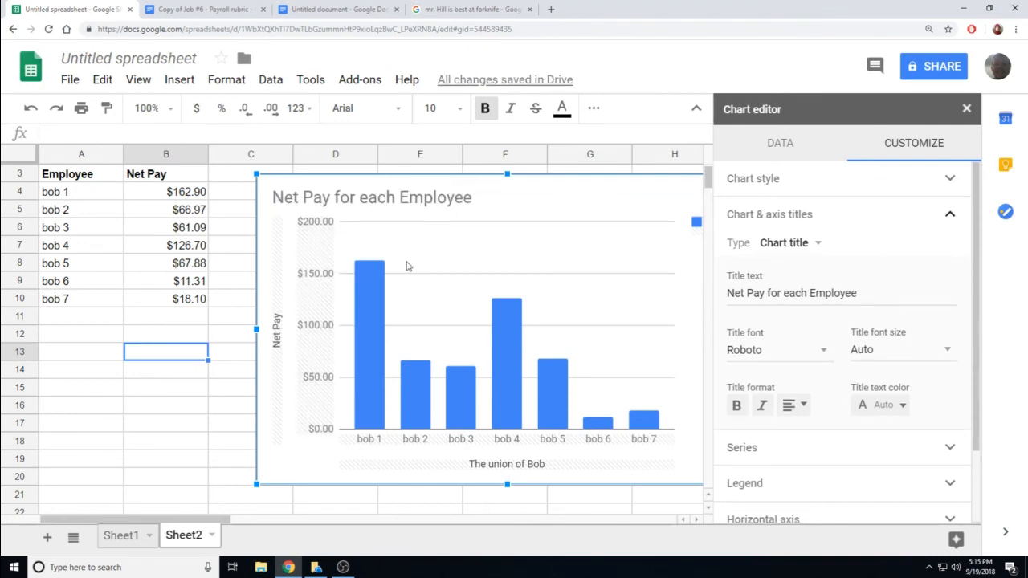
- Centre-align the chart title, then switch to the lesson notes document
double_click(437, 199)
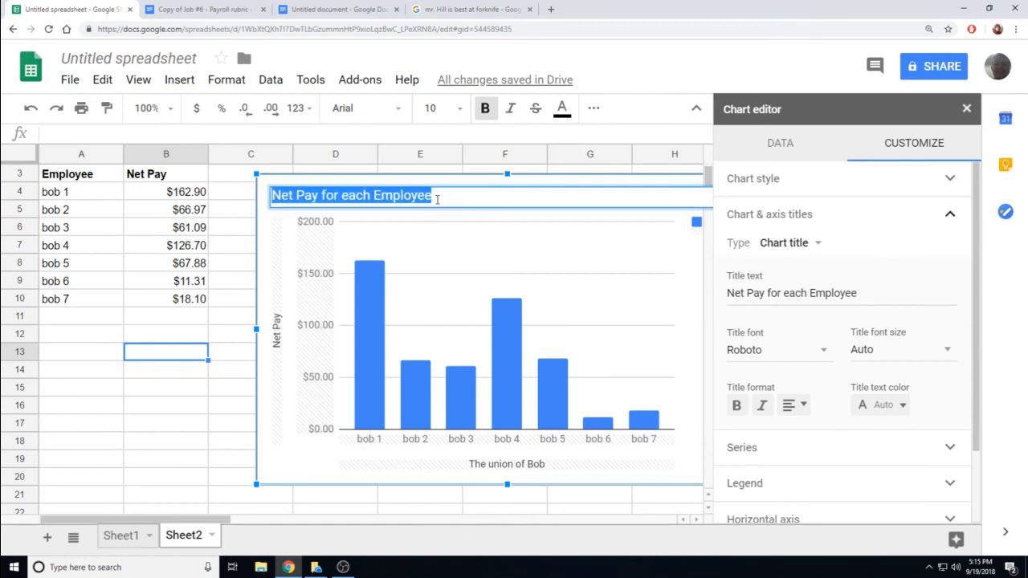
click(793, 406)
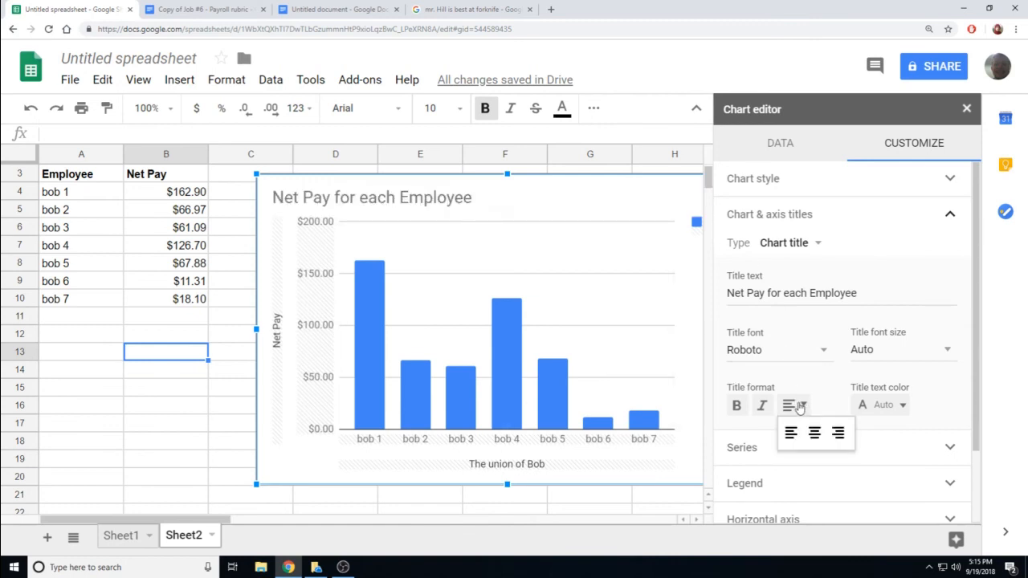
click(813, 435)
click(624, 230)
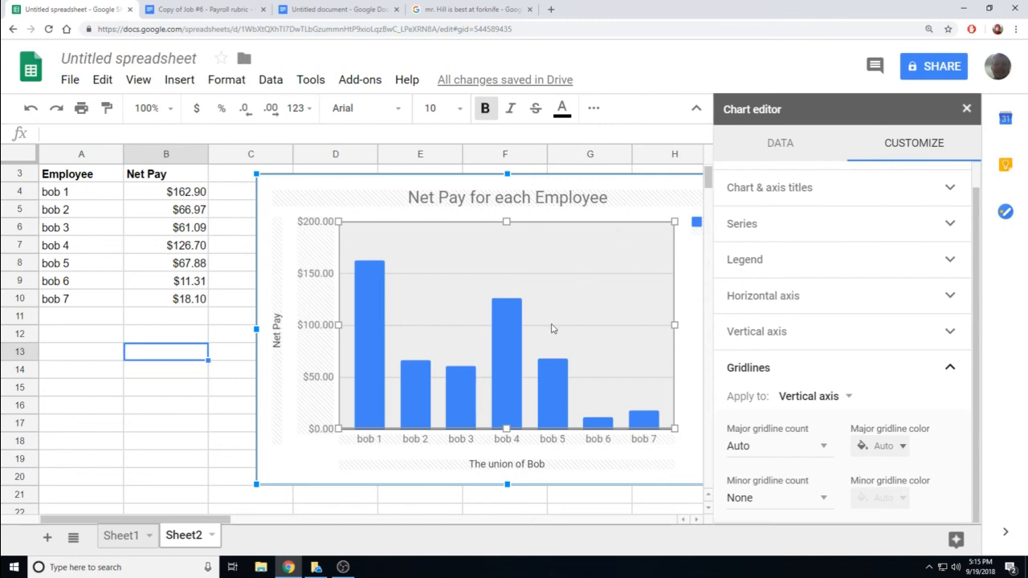
click(304, 10)
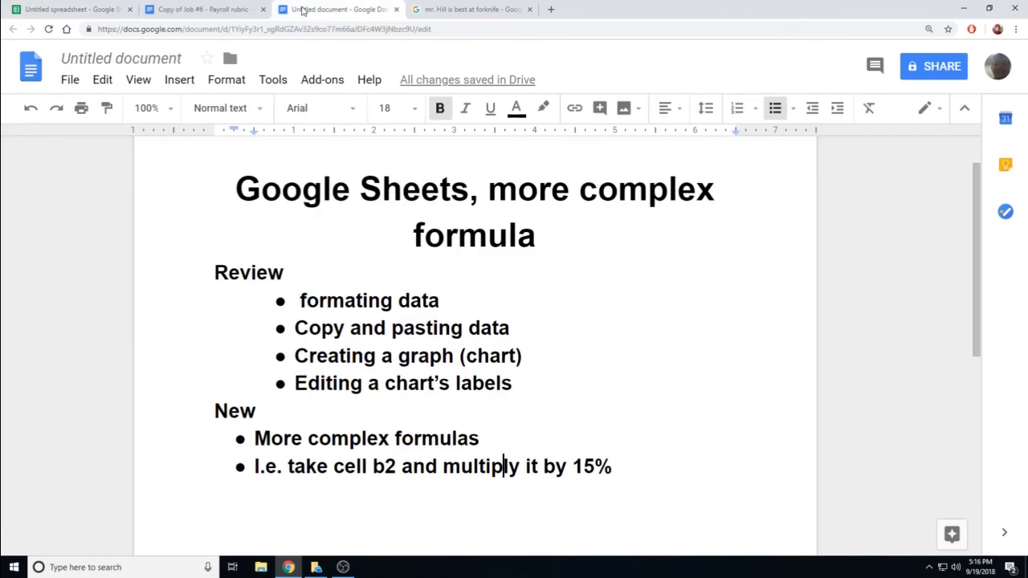